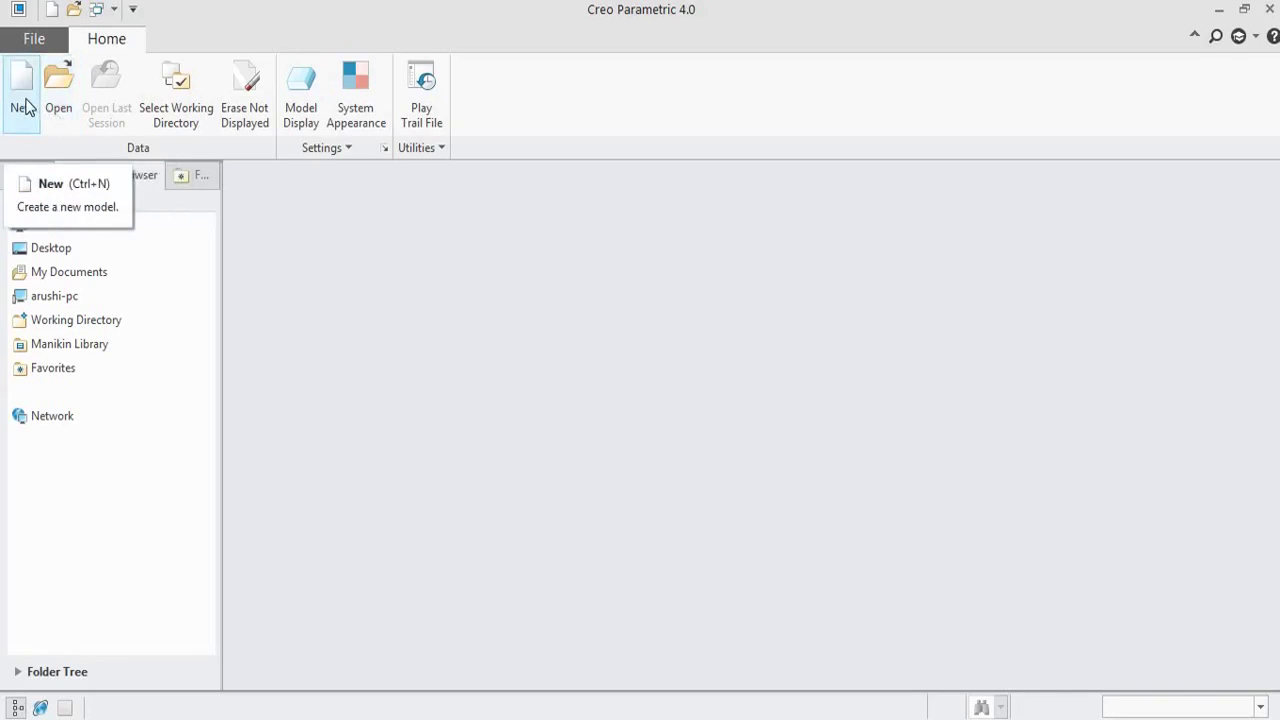
Step: Try to create a new file of type Sketch named prt1
click(25, 105)
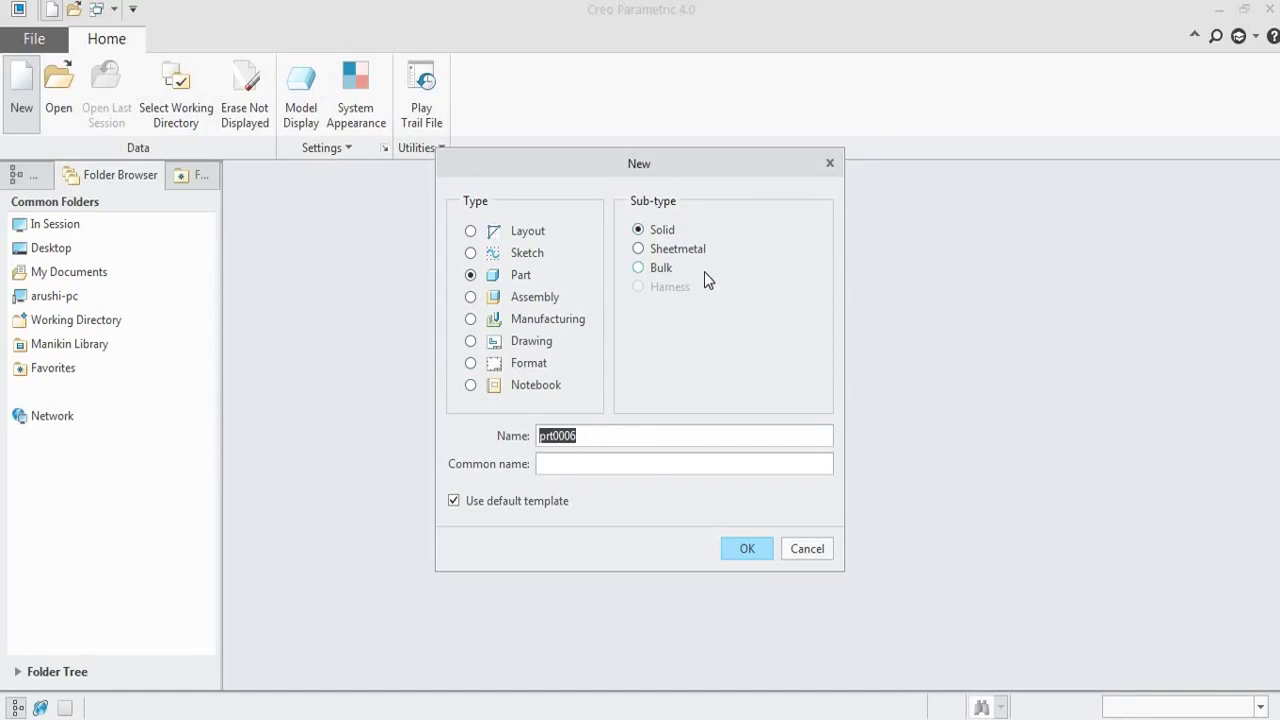
click(517, 254)
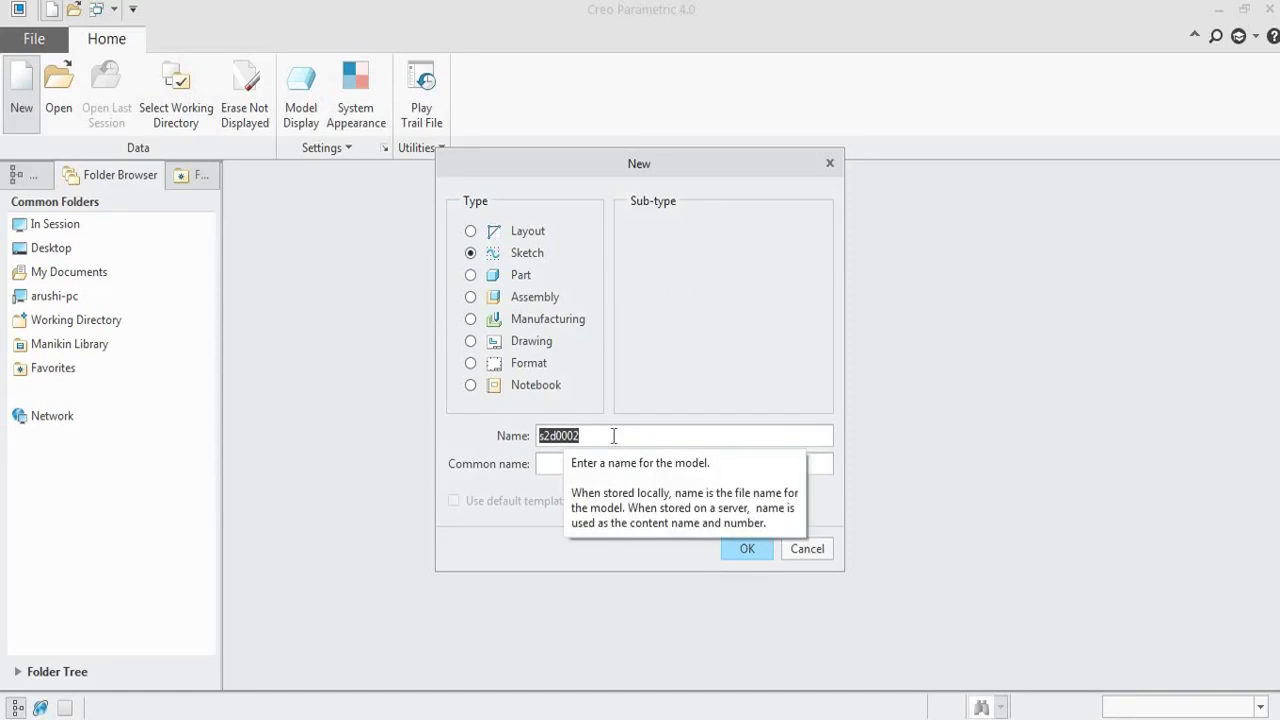
text(prt)
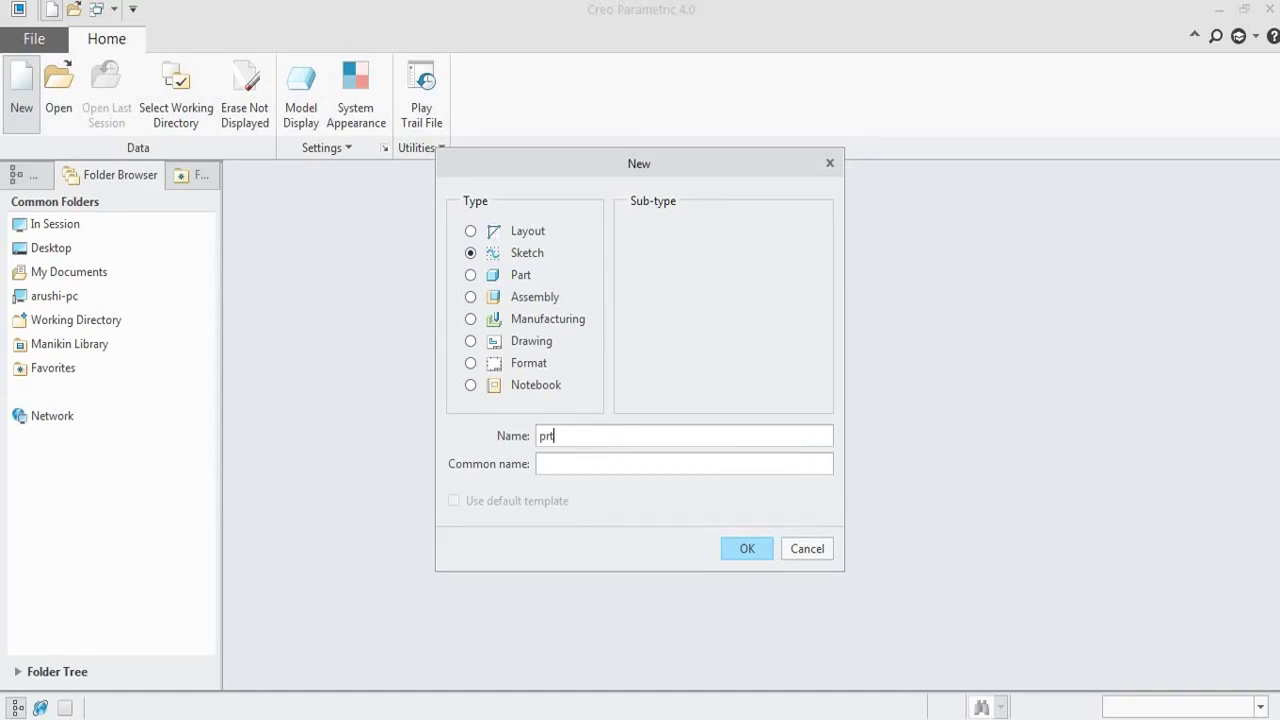
text(1)
click(745, 551)
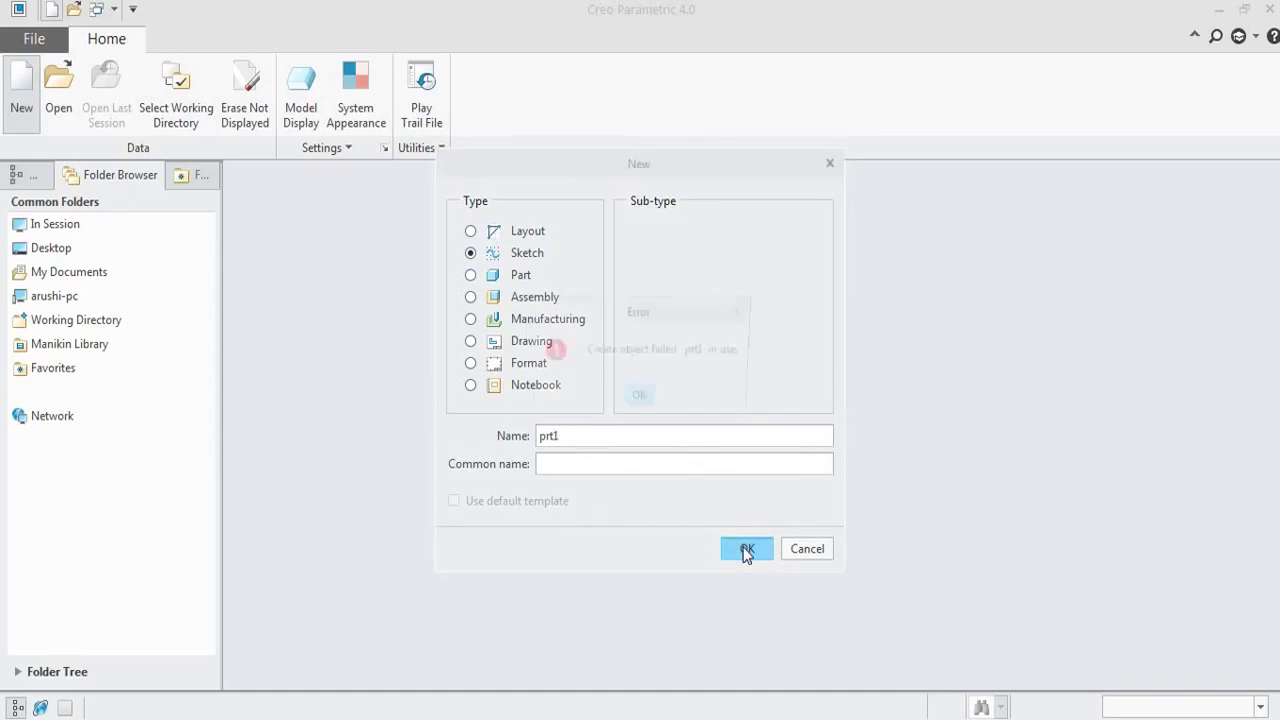
click(640, 400)
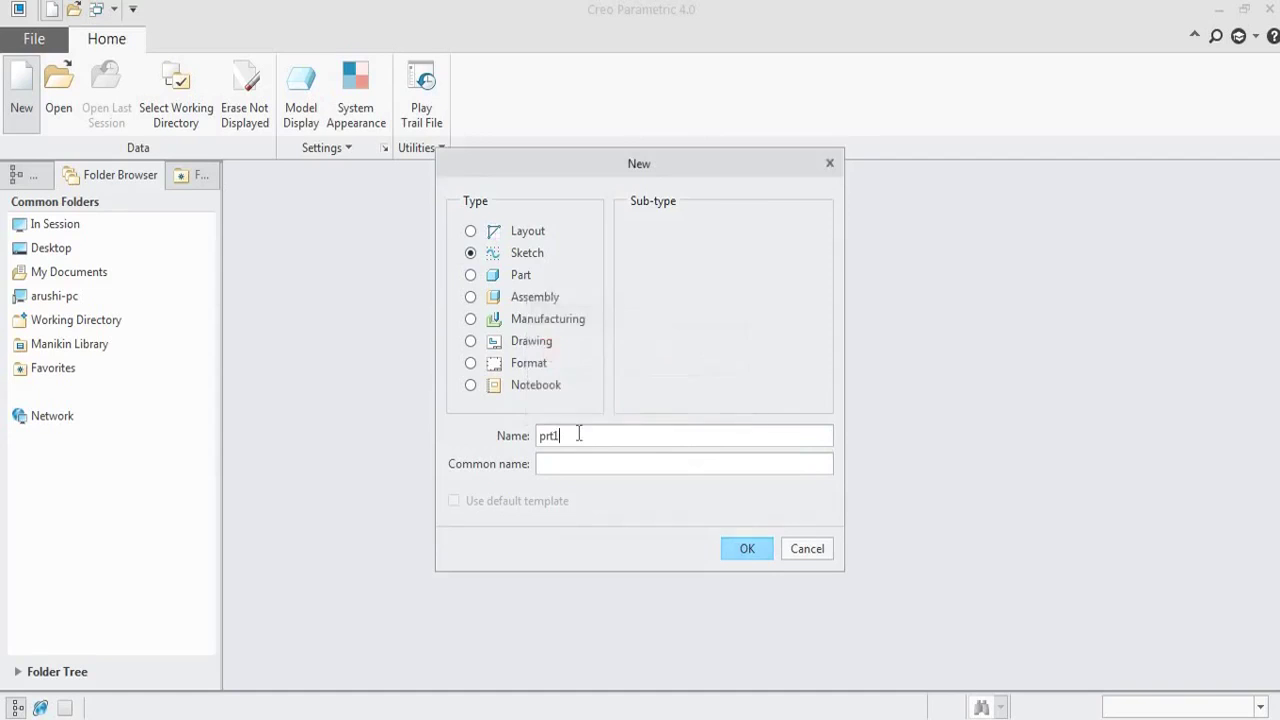
Step: Change the new sketch's name to prt2 and create it
key(BackSpace)
text(2)
click(740, 548)
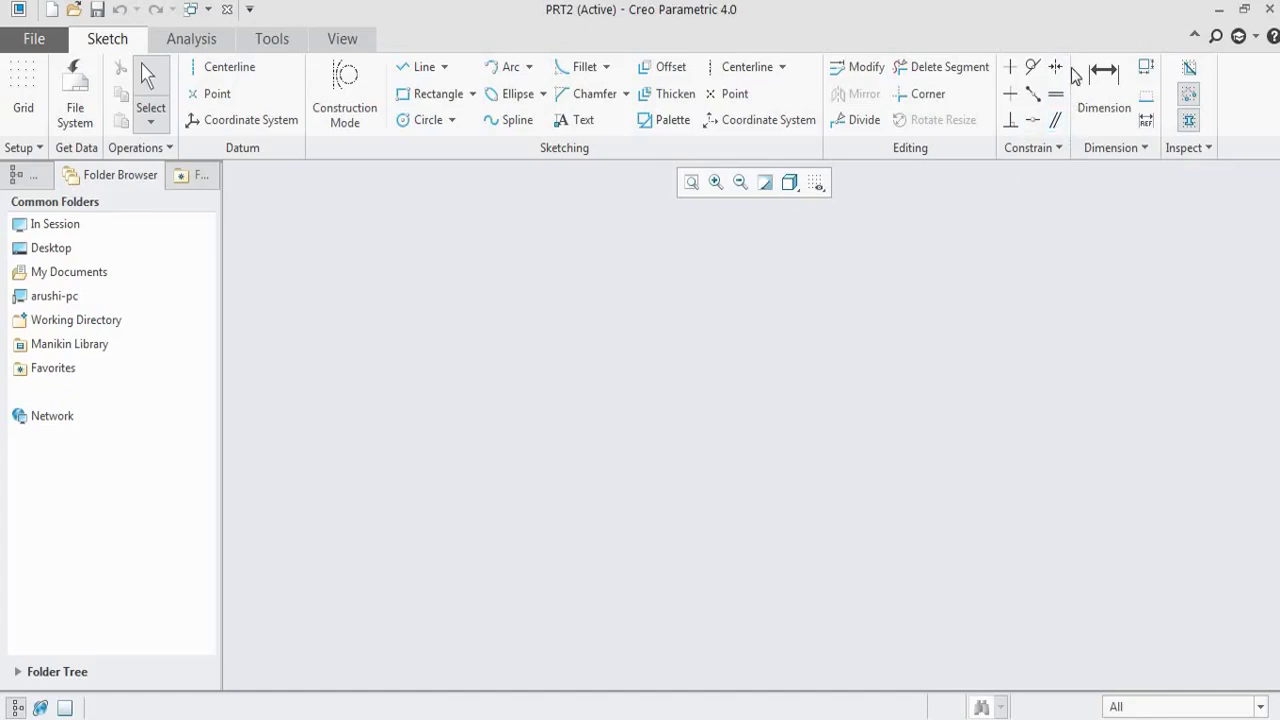
Step: Sketch a single horizontal line about 11.3 long near the middle of the empty sketch and finish the Line command
click(1010, 67)
click(424, 70)
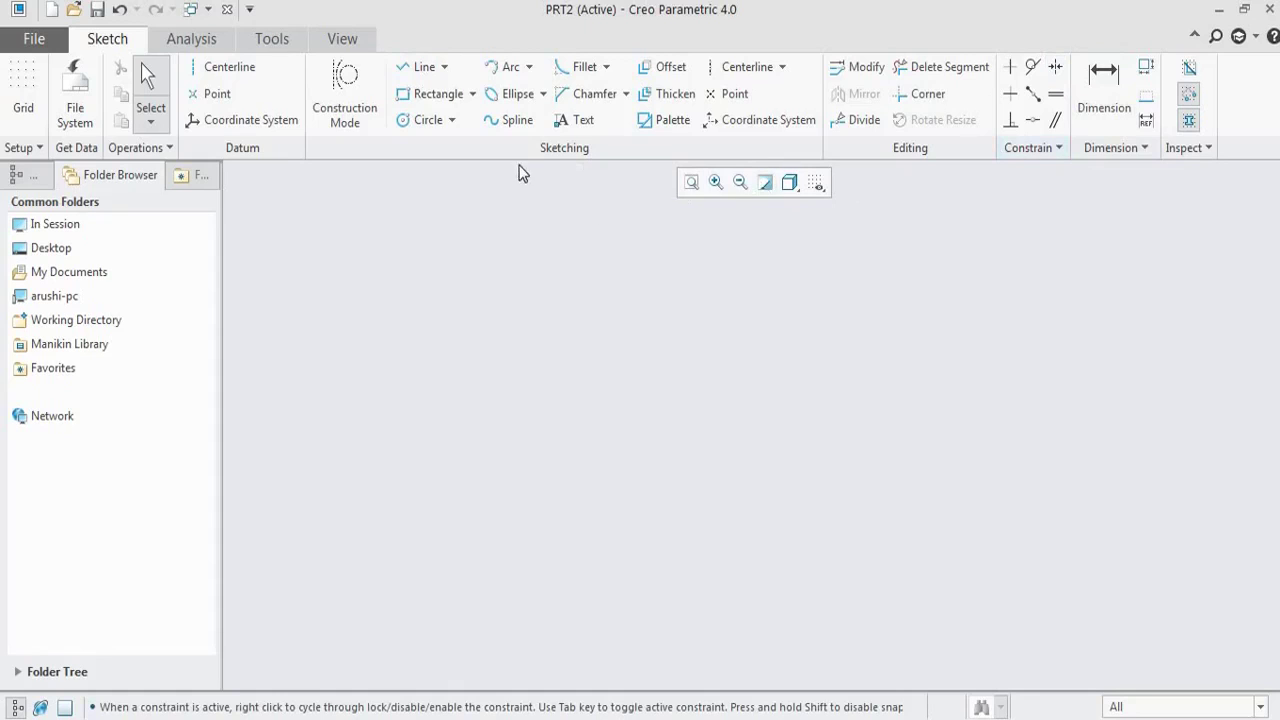
click(420, 72)
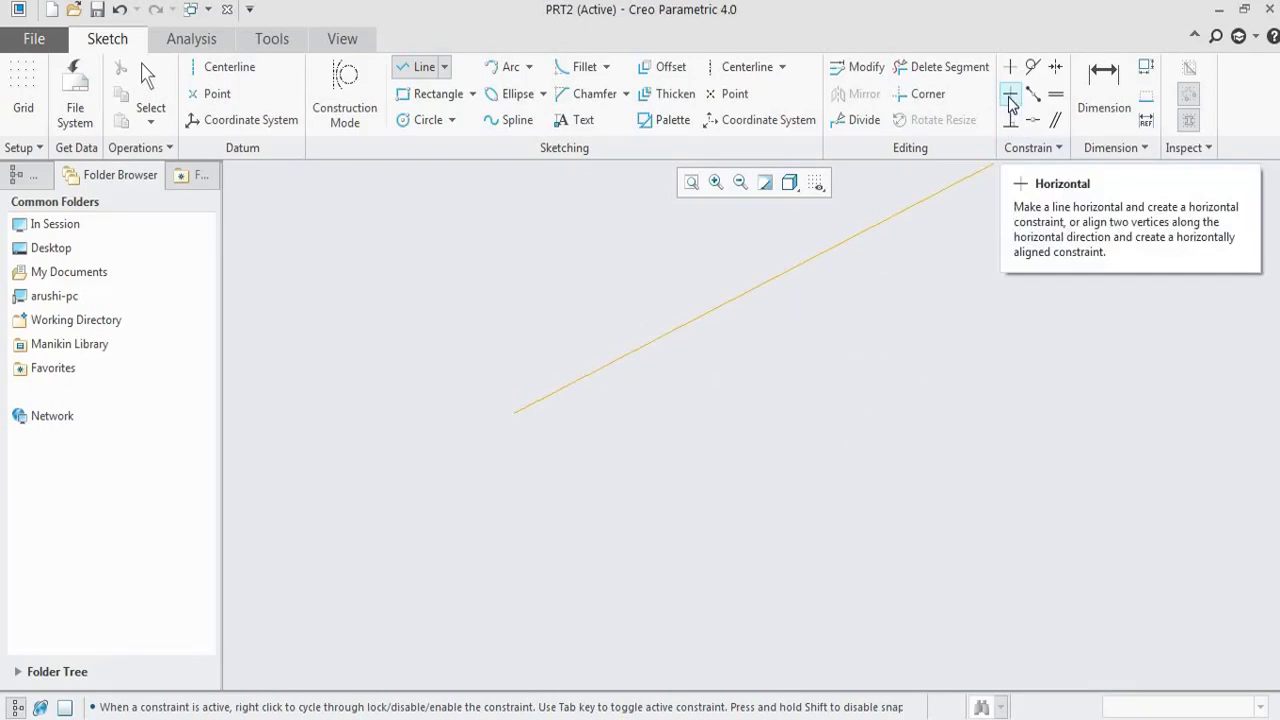
click(849, 412)
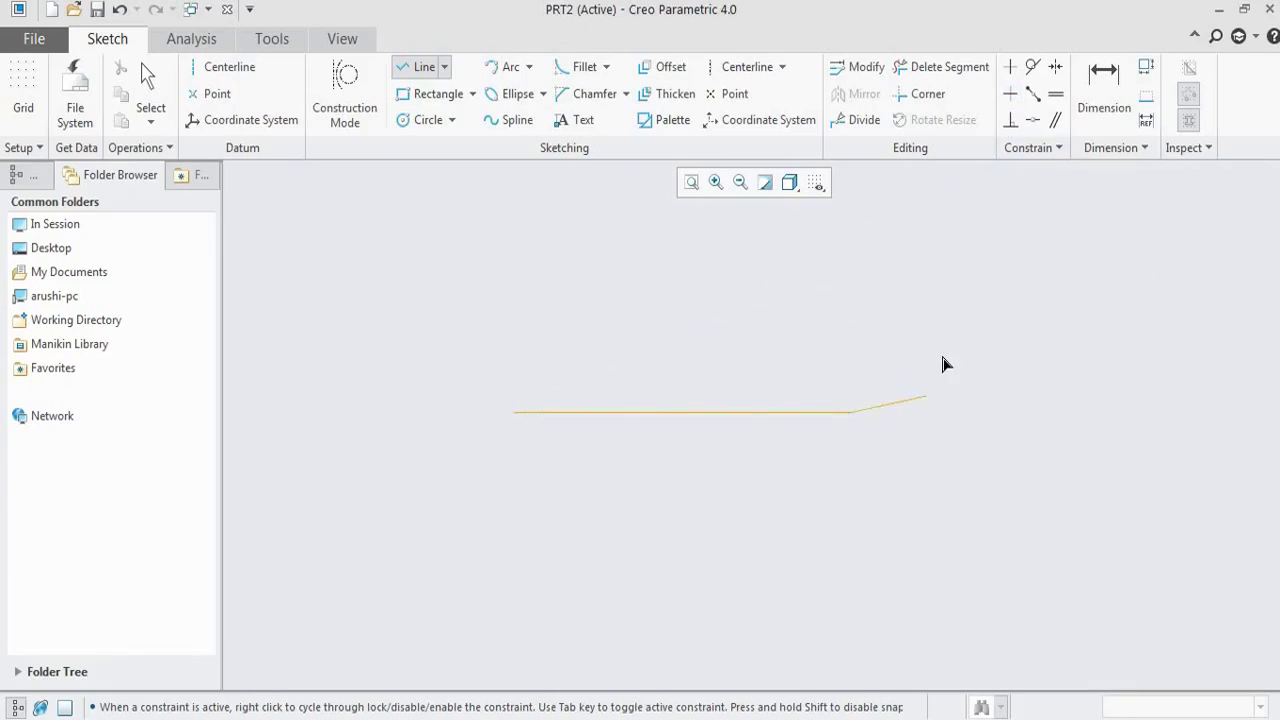
middle_click(940, 354)
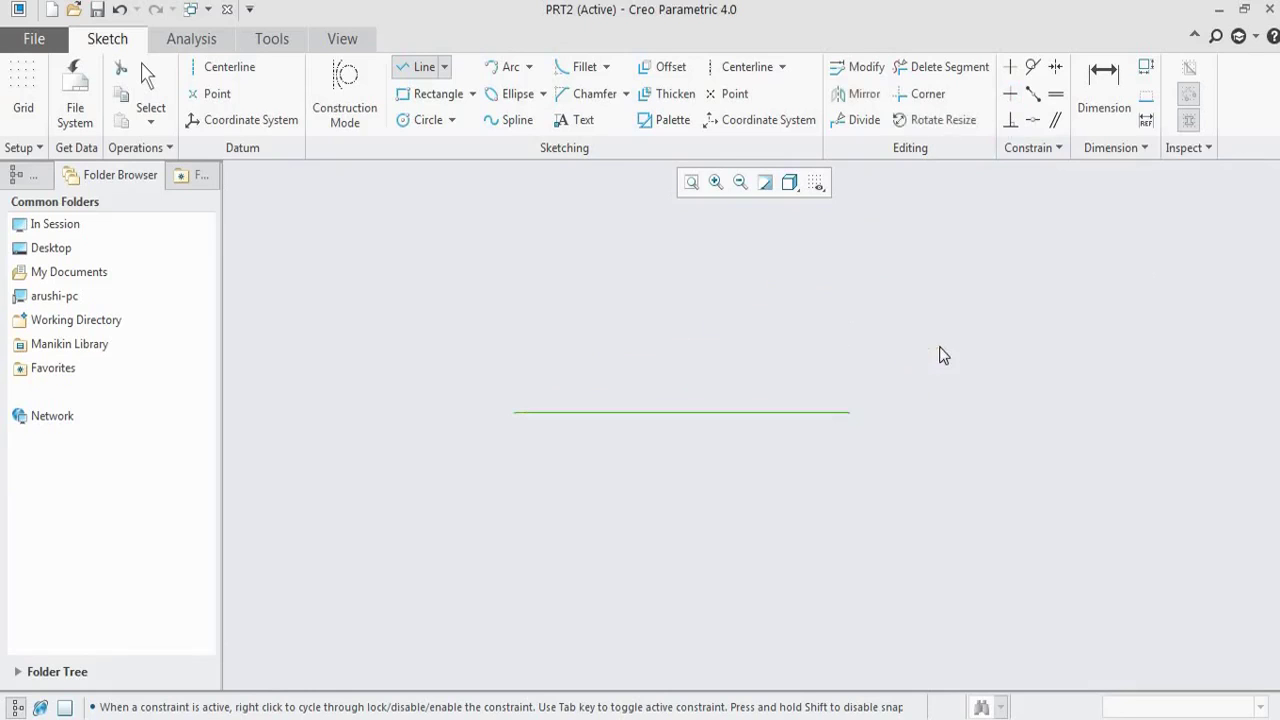
middle_click(940, 370)
click(689, 443)
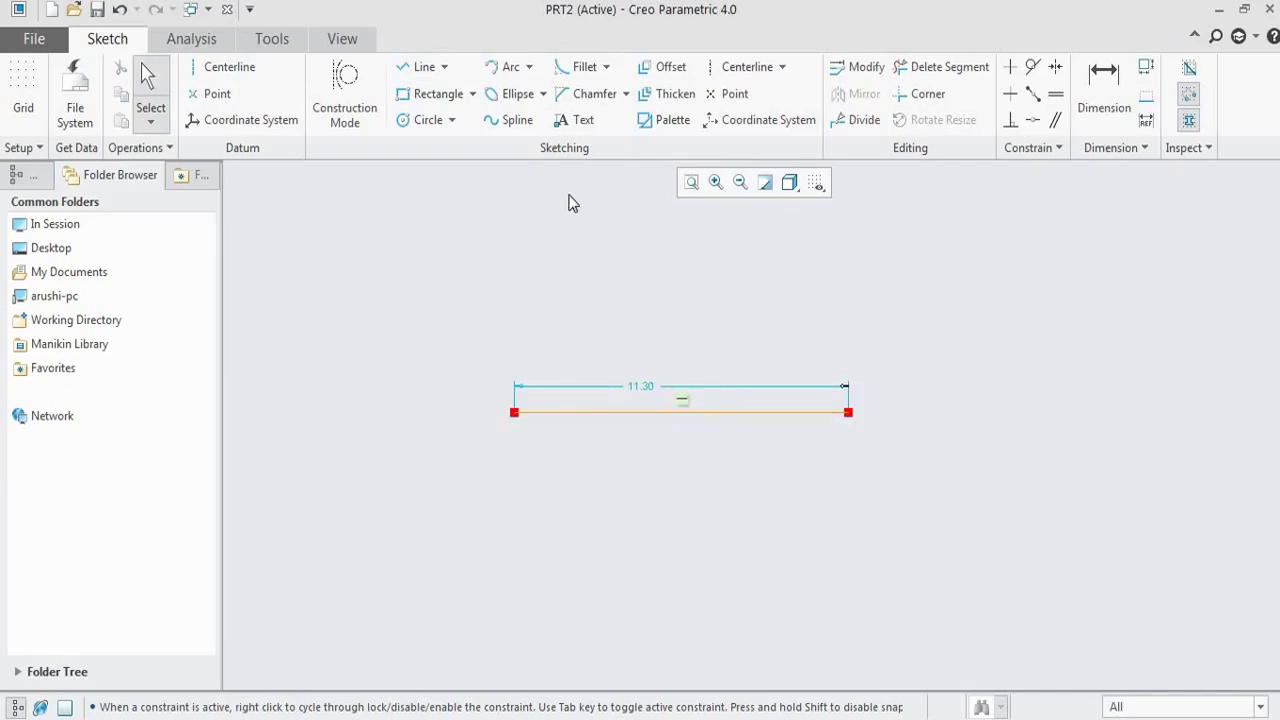
Step: Sketch a separate vertical line to the right of the horizontal line and set its length to 20
click(419, 68)
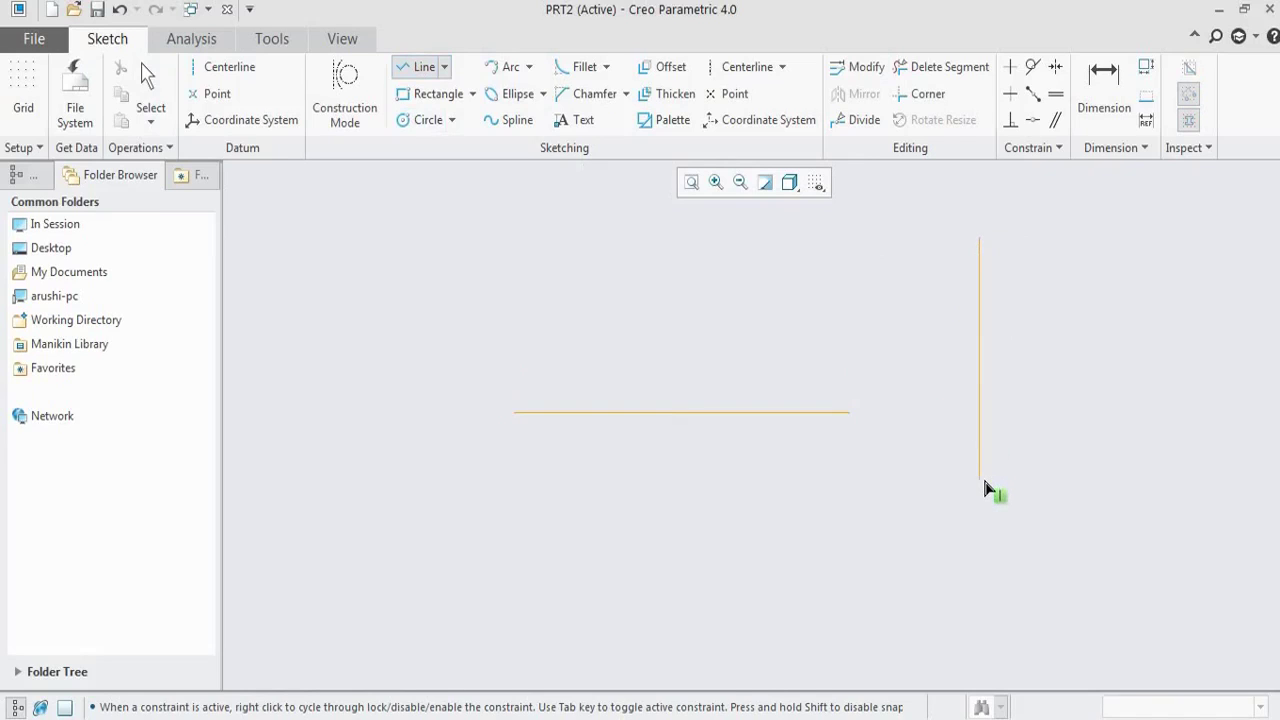
click(984, 480)
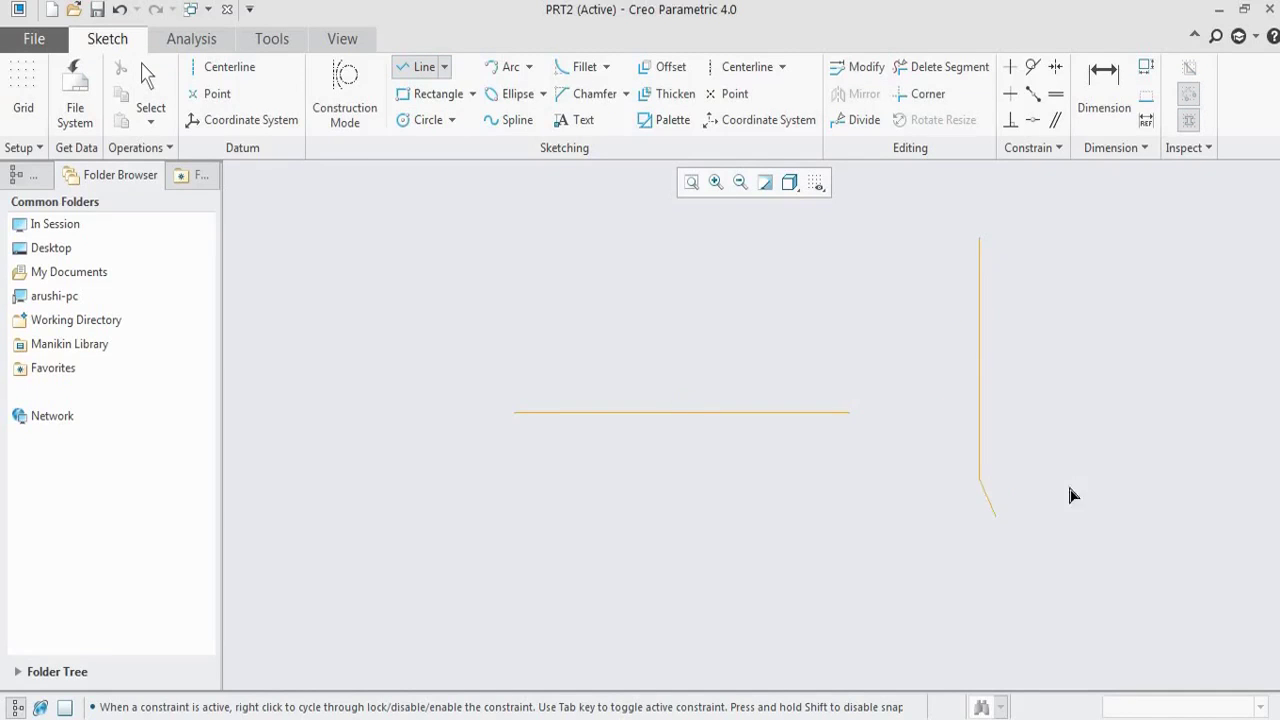
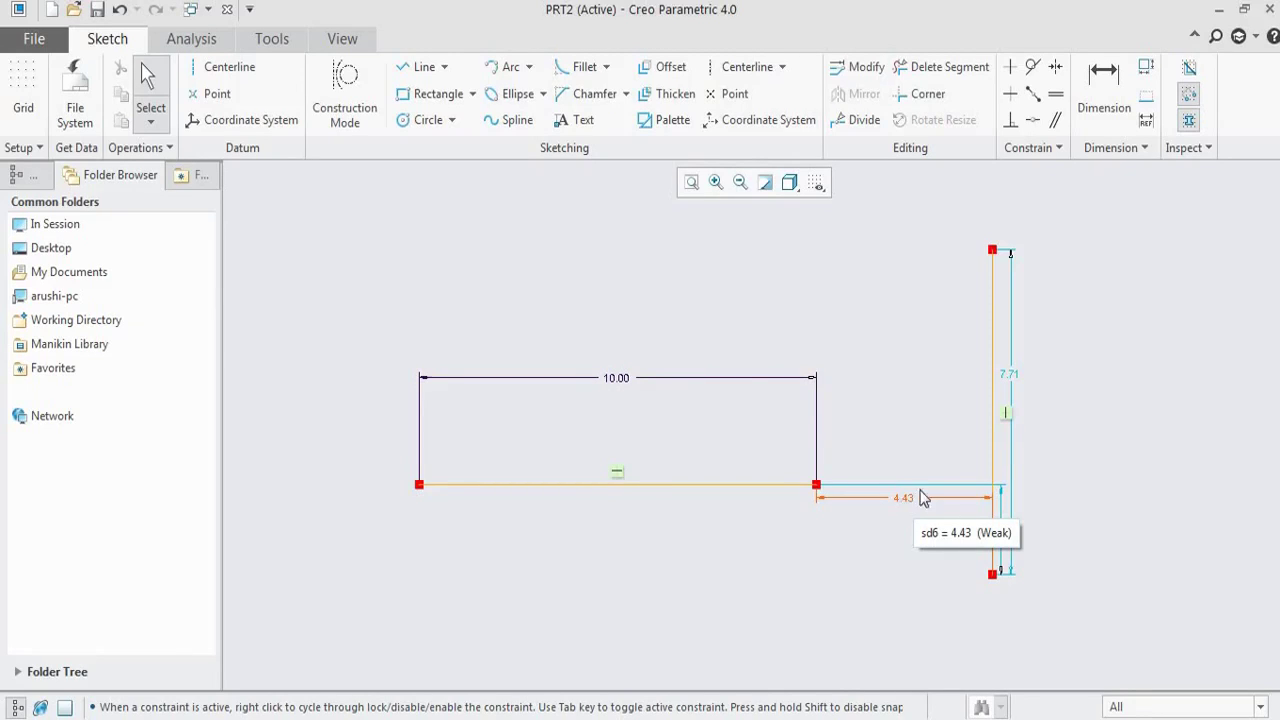
double_click(1018, 377)
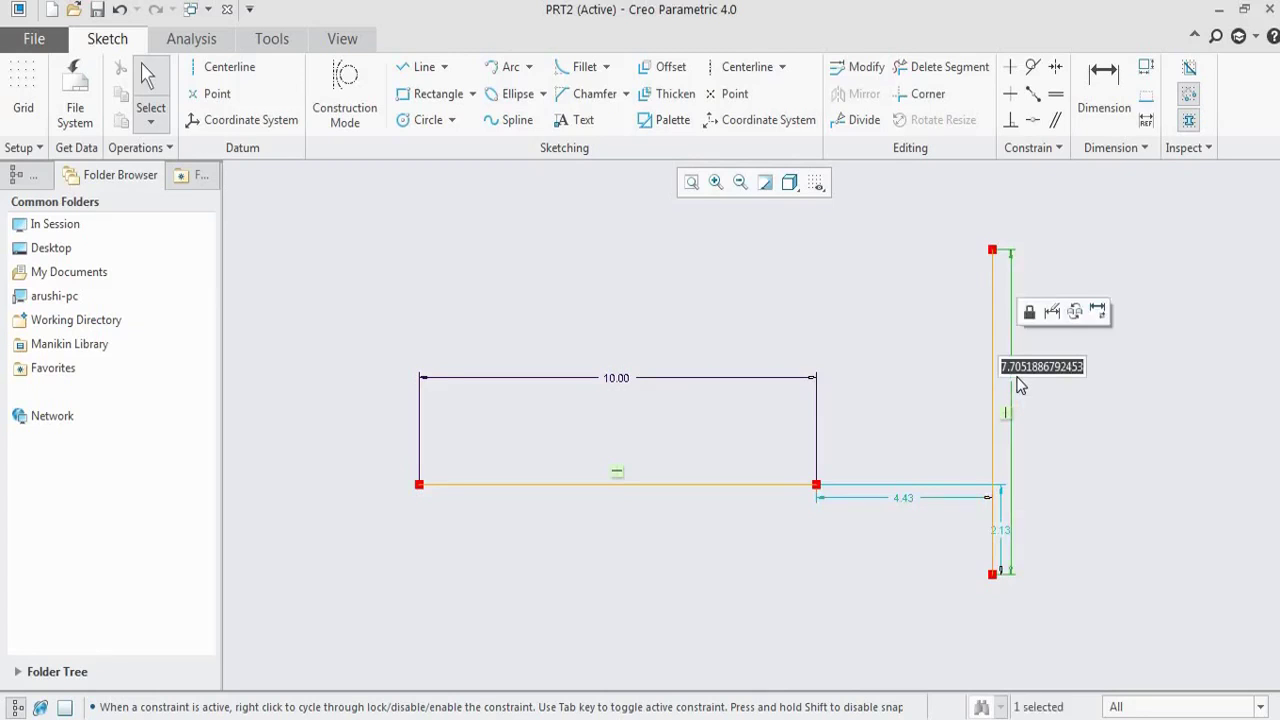
text(20)
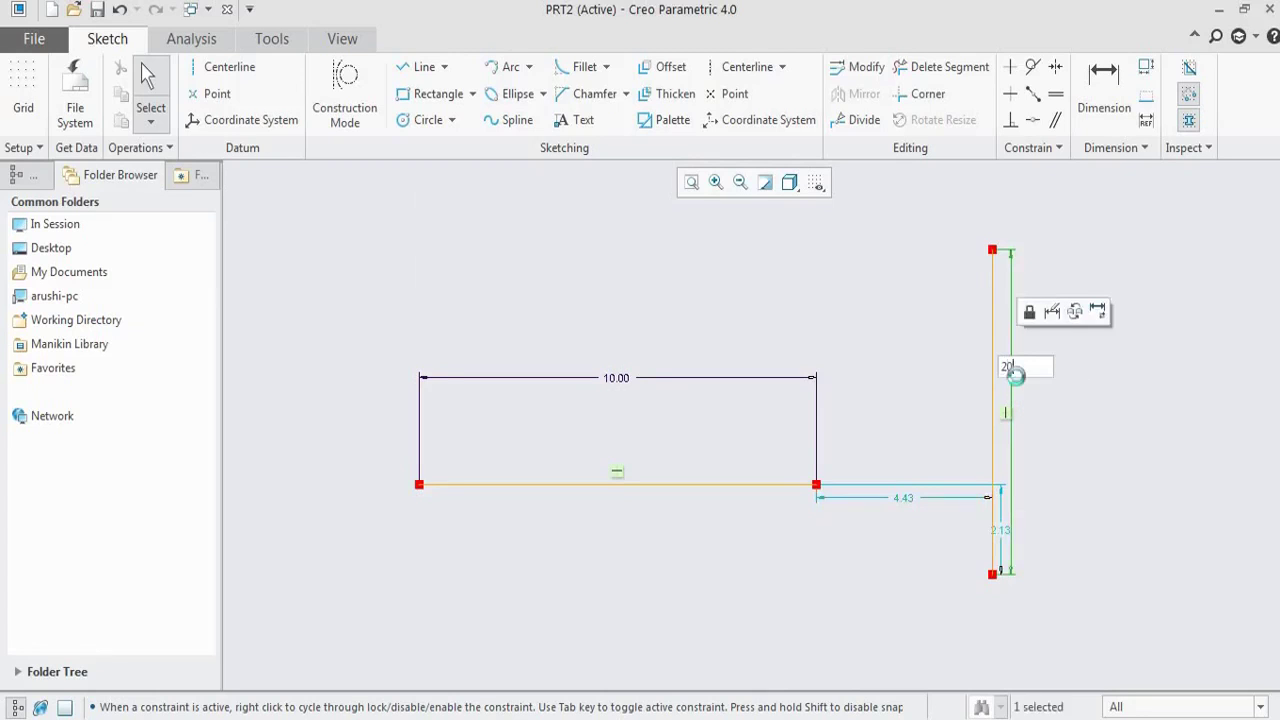
key(Return)
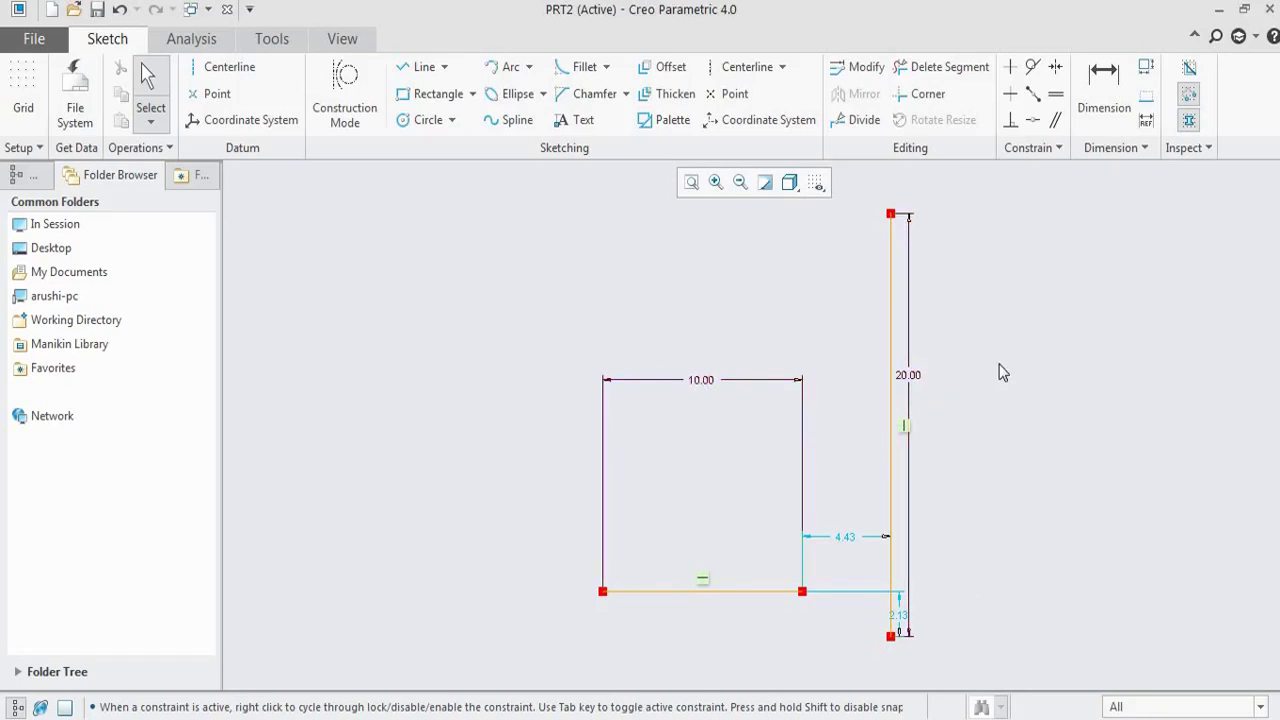
Step: Sketch a separate slanted line to the right of the vertical line, sloping down at about 72° to it
scroll(822, 326, up, 1)
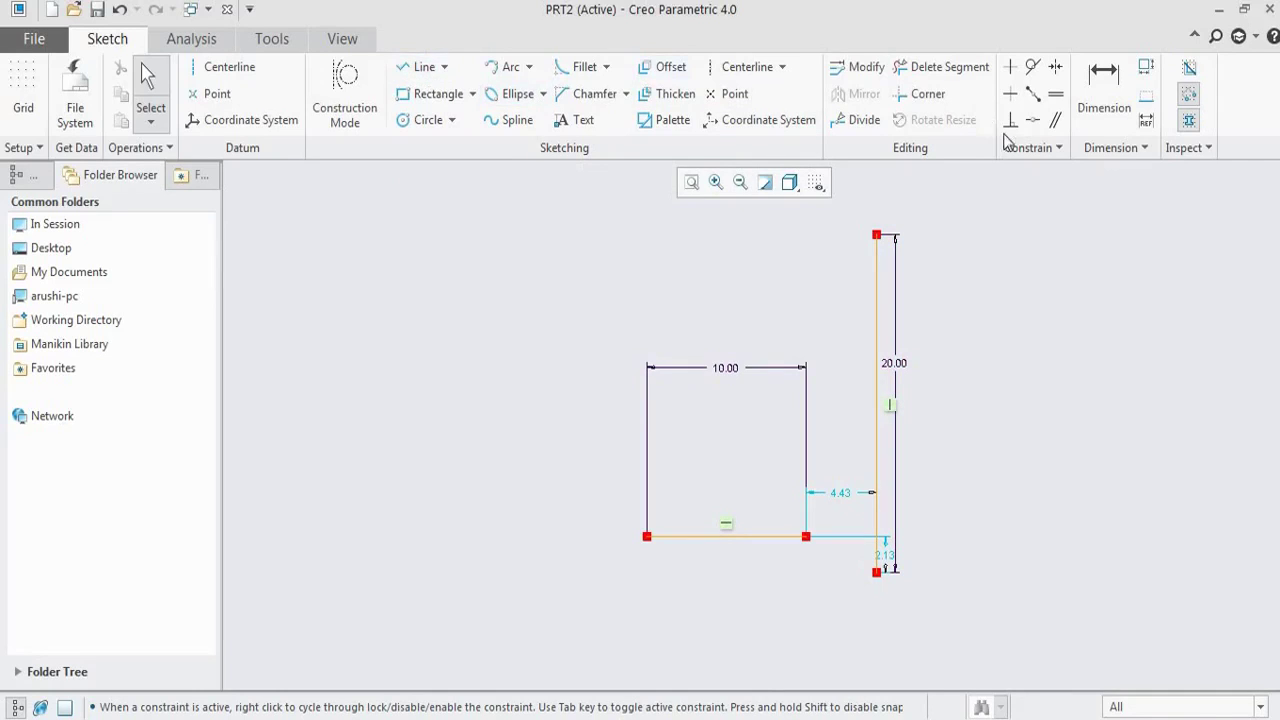
click(422, 68)
click(908, 279)
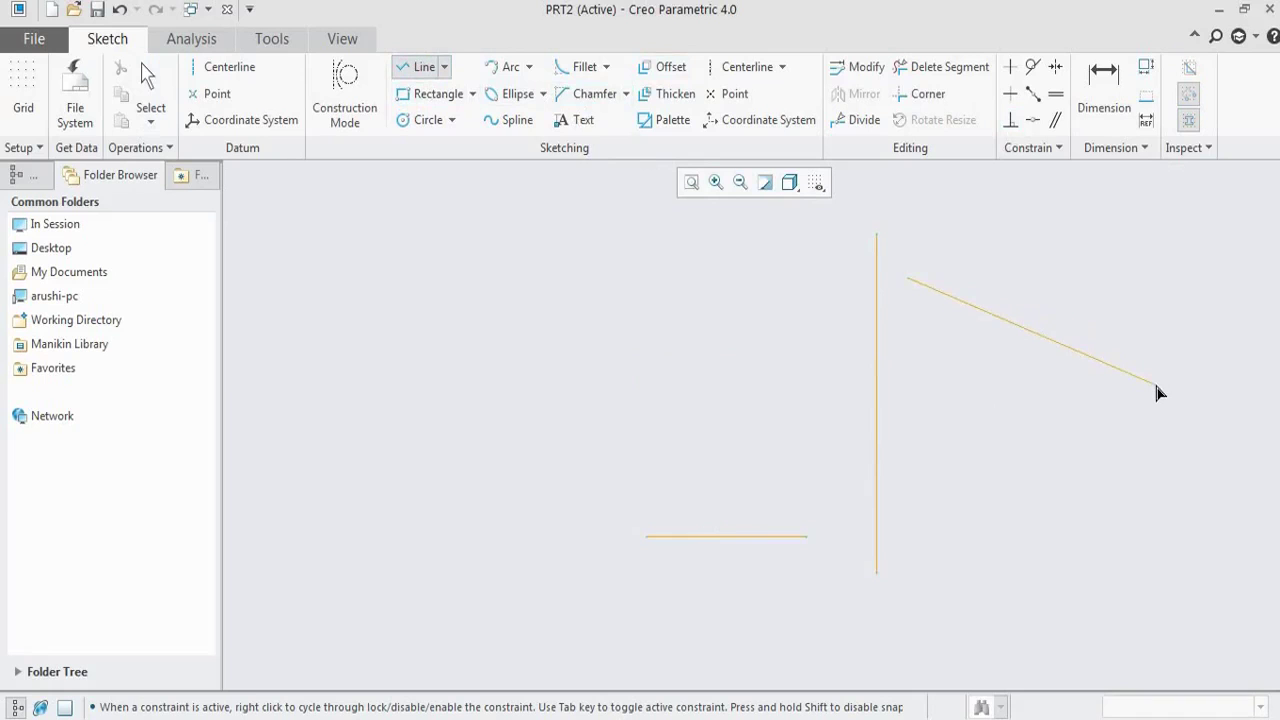
click(1129, 353)
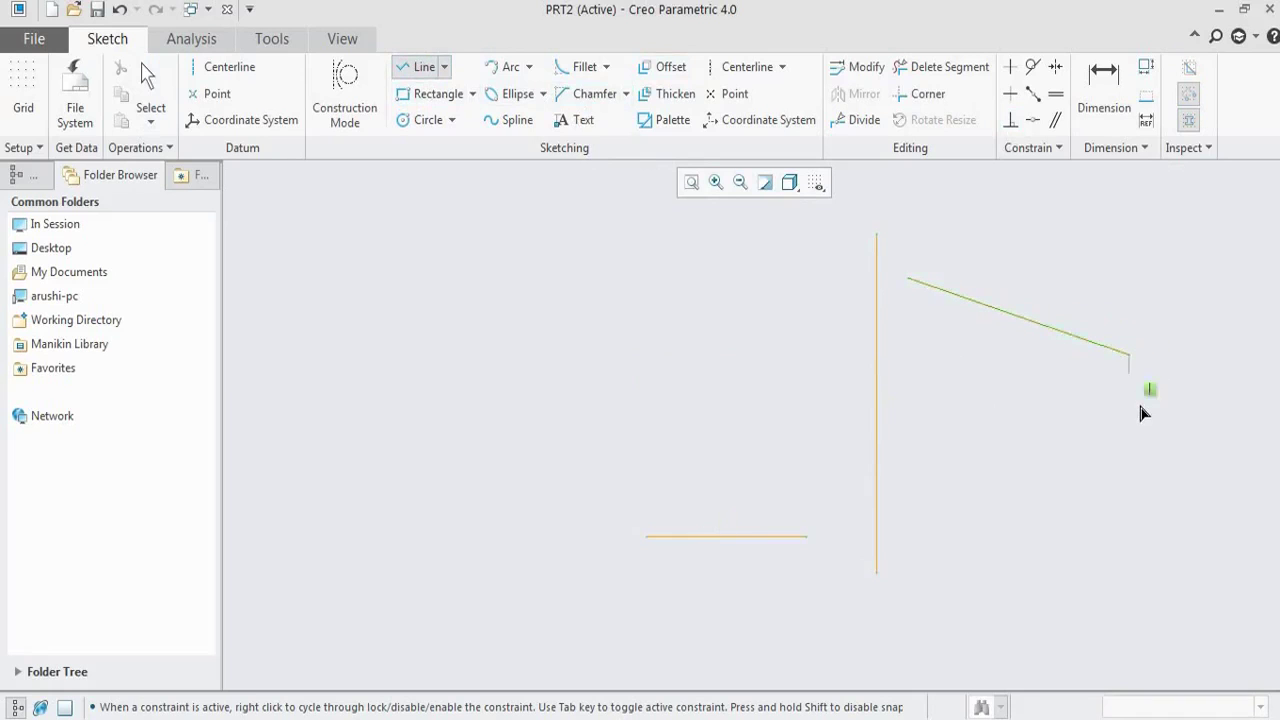
middle_click(1146, 312)
middle_click(1137, 296)
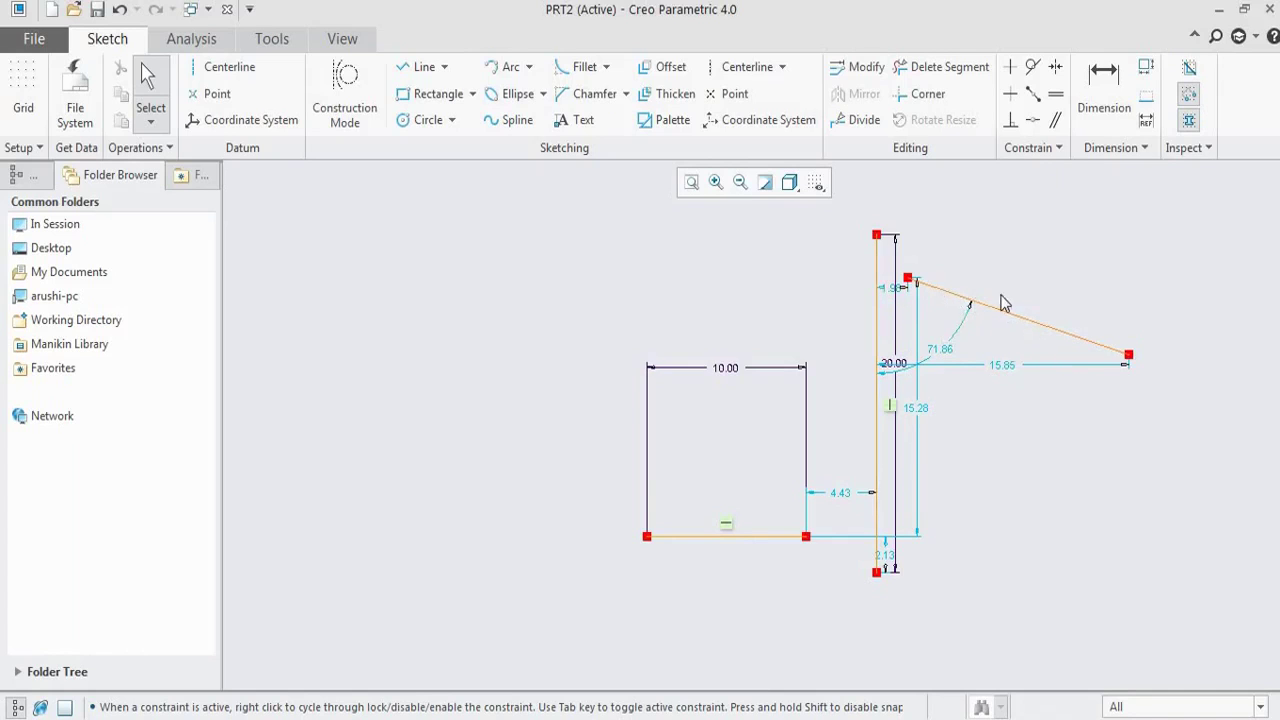
Step: Constrain the slanted line perpendicular to the vertical line
click(1011, 121)
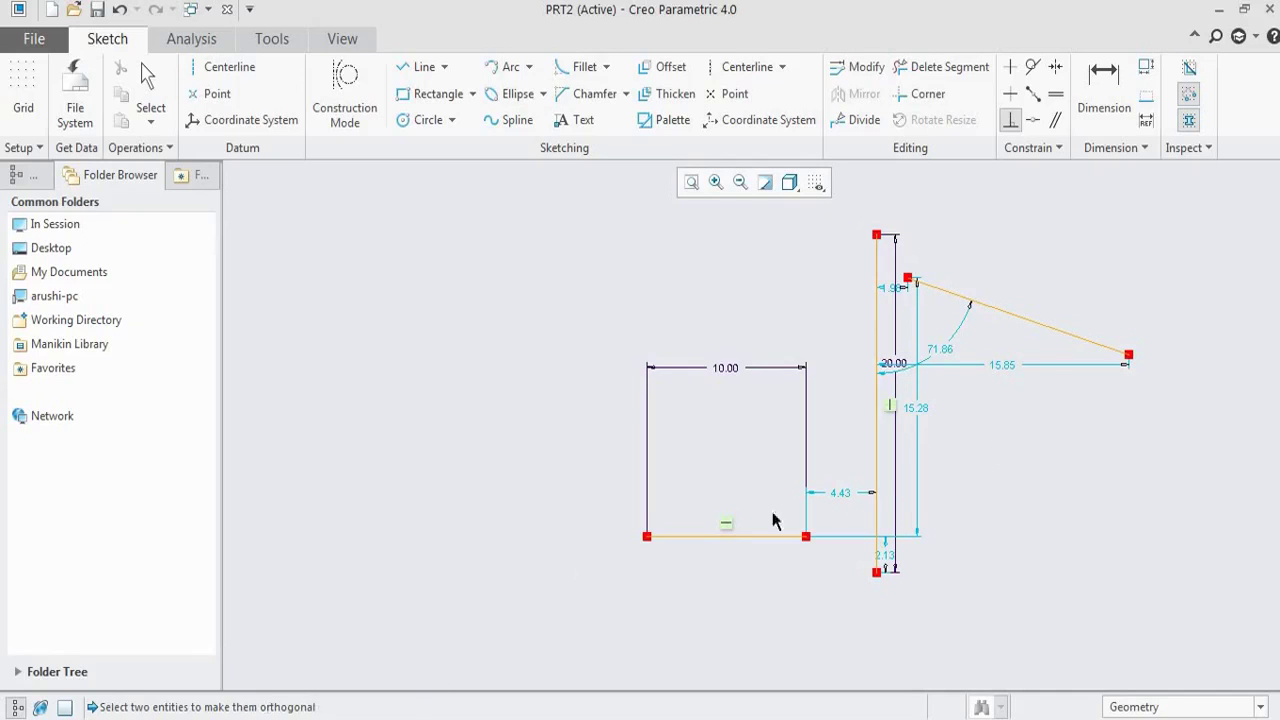
click(956, 296)
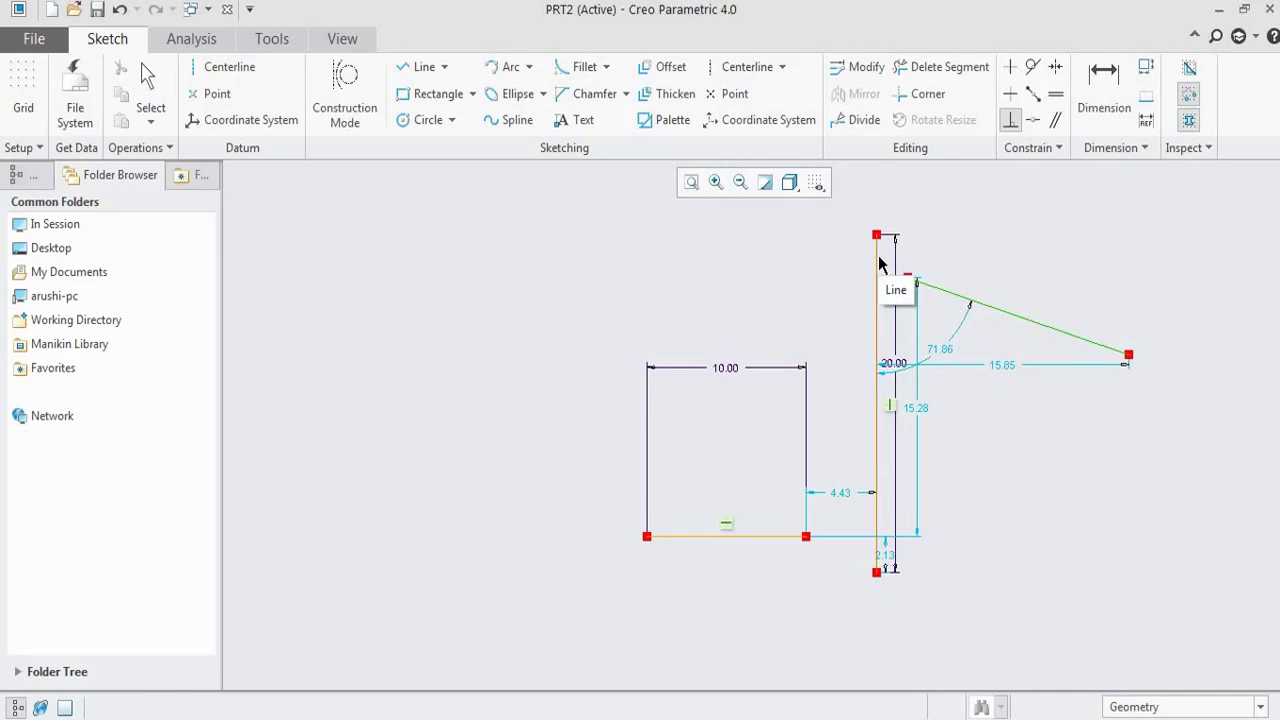
click(879, 262)
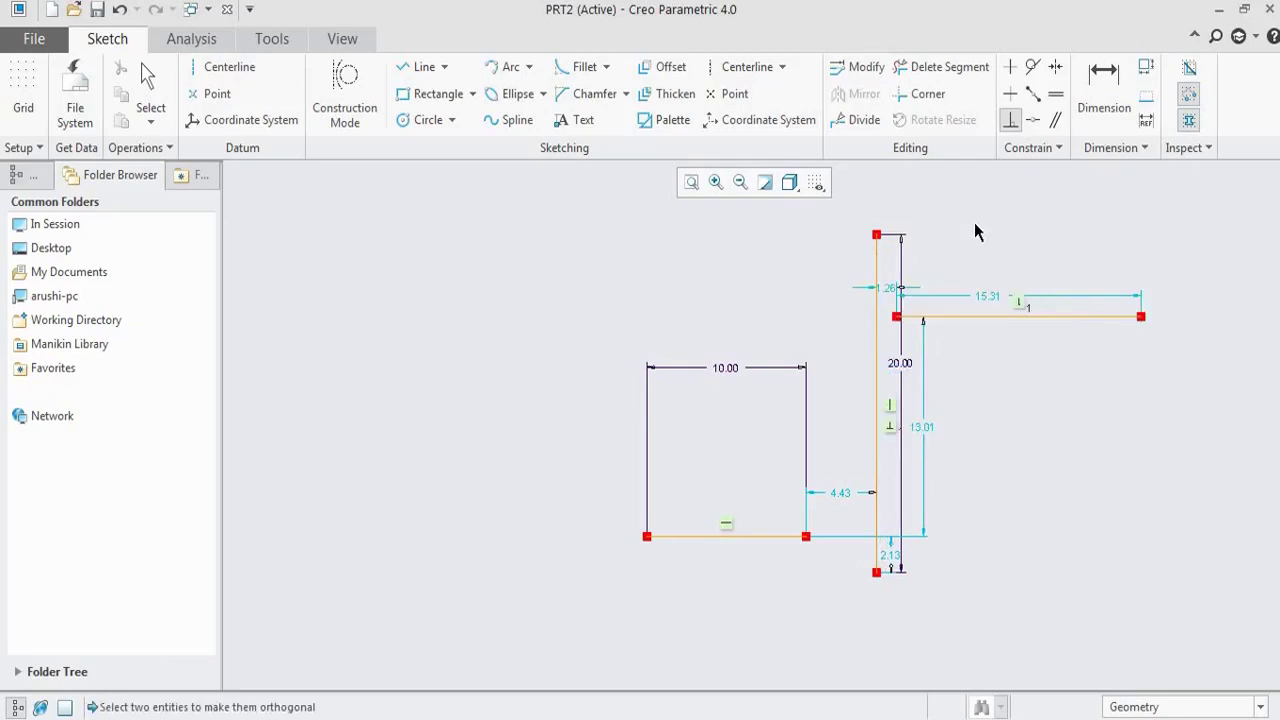
middle_click(1011, 462)
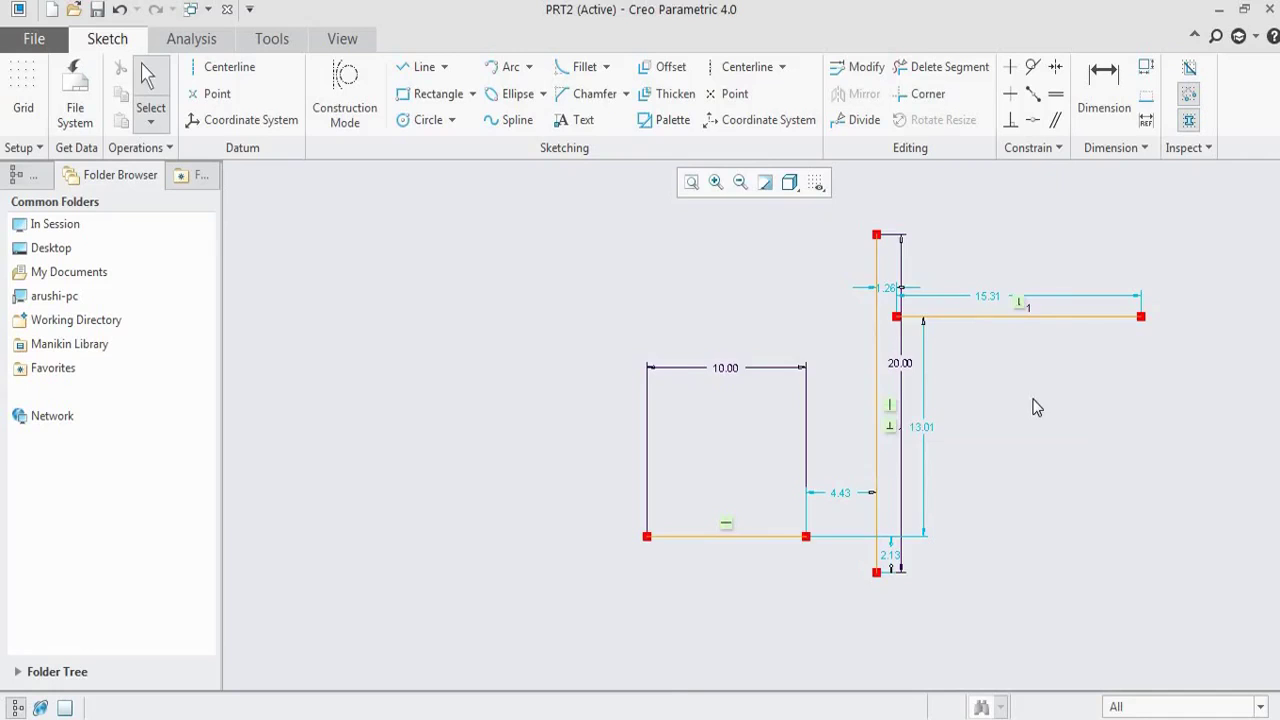
Step: Sketch a circle about 8.8 in diameter just below the line that is perpendicular to the vertical one
scroll(1035, 407, up, 2)
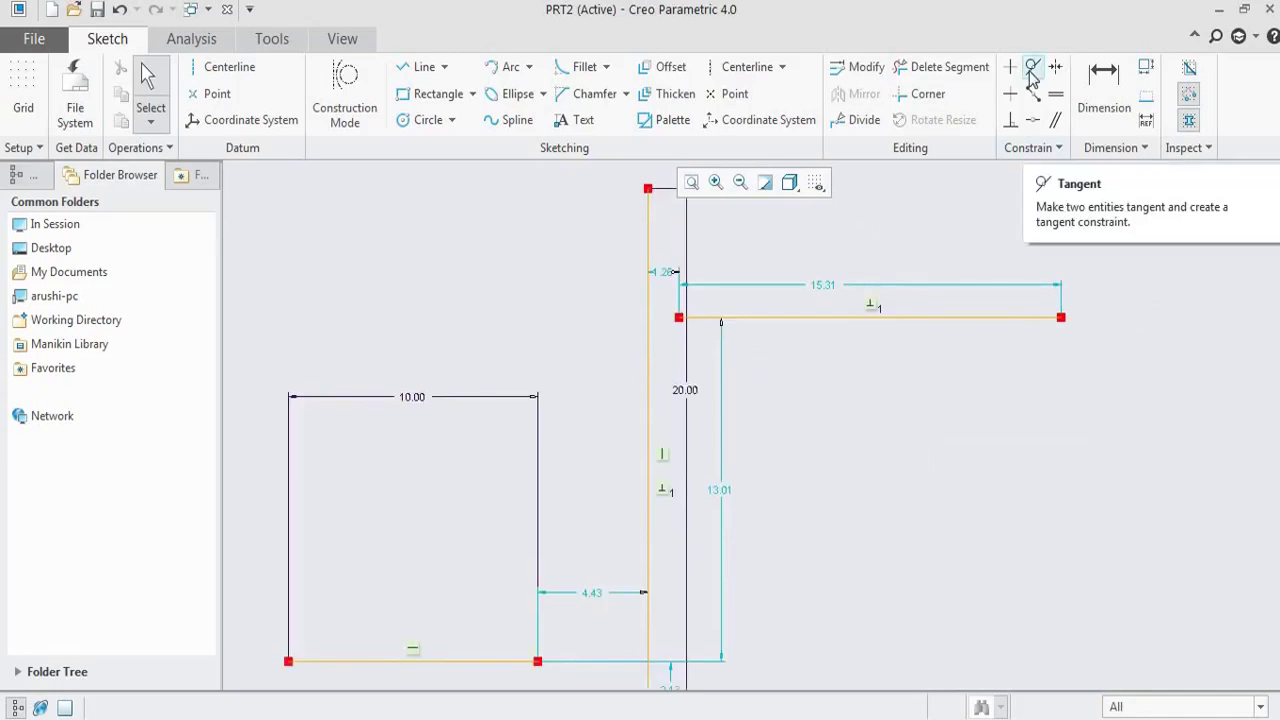
click(424, 119)
click(902, 464)
click(984, 391)
middle_click(1050, 387)
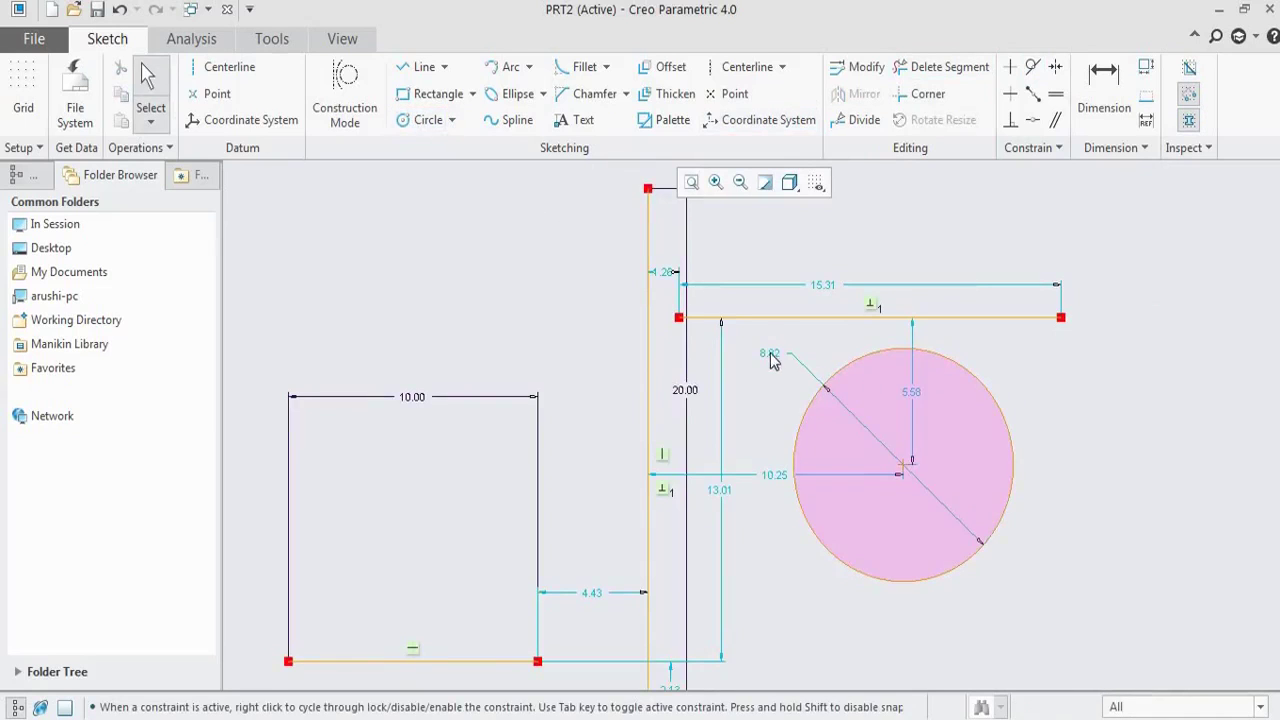
Step: Move the circle's diameter dimension outside to its lower right and set the diameter to 10
drag(1038, 433, 1103, 504)
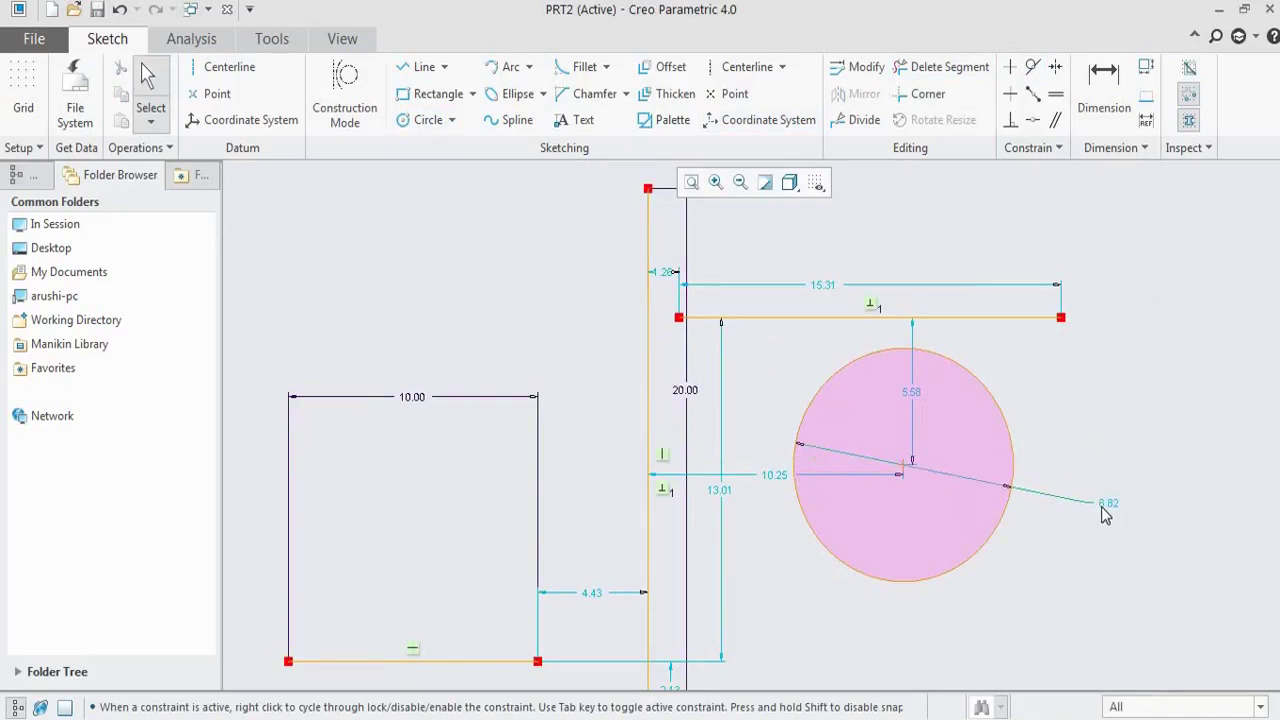
double_click(1104, 500)
text(10)
key(Return)
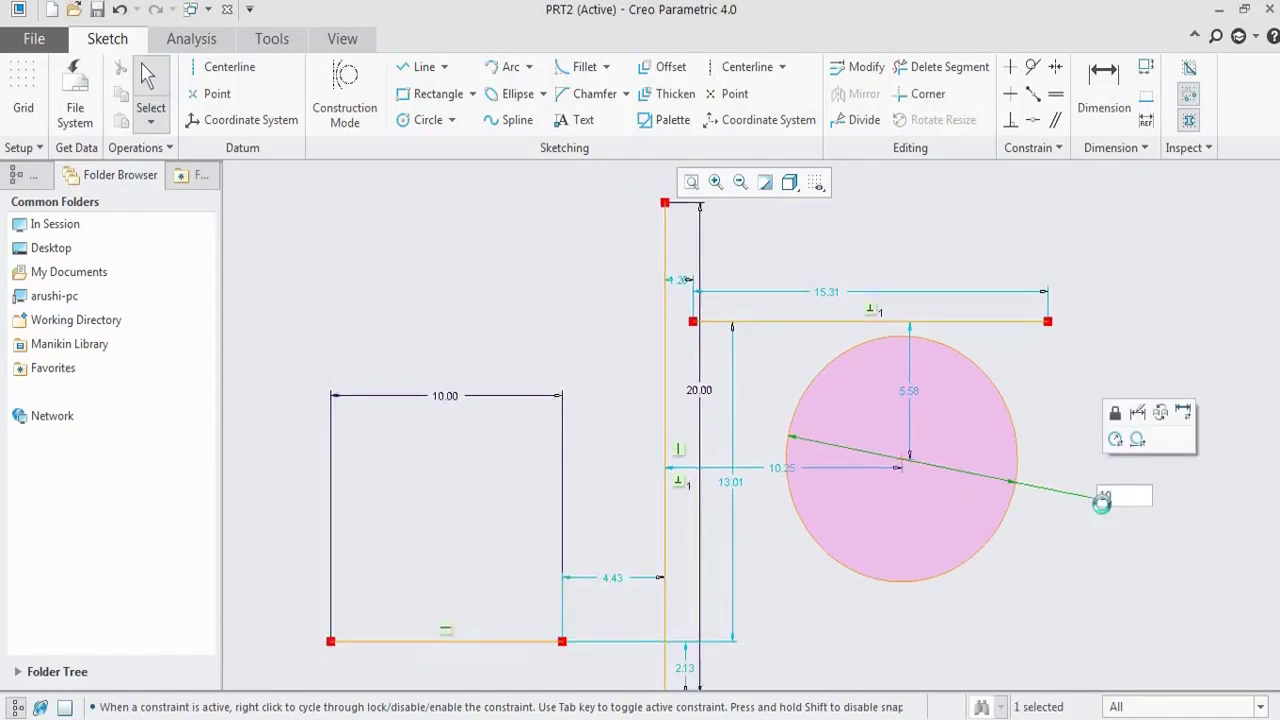
Step: Constrain the circle tangent to the line directly above it
scroll(859, 398, down, 2)
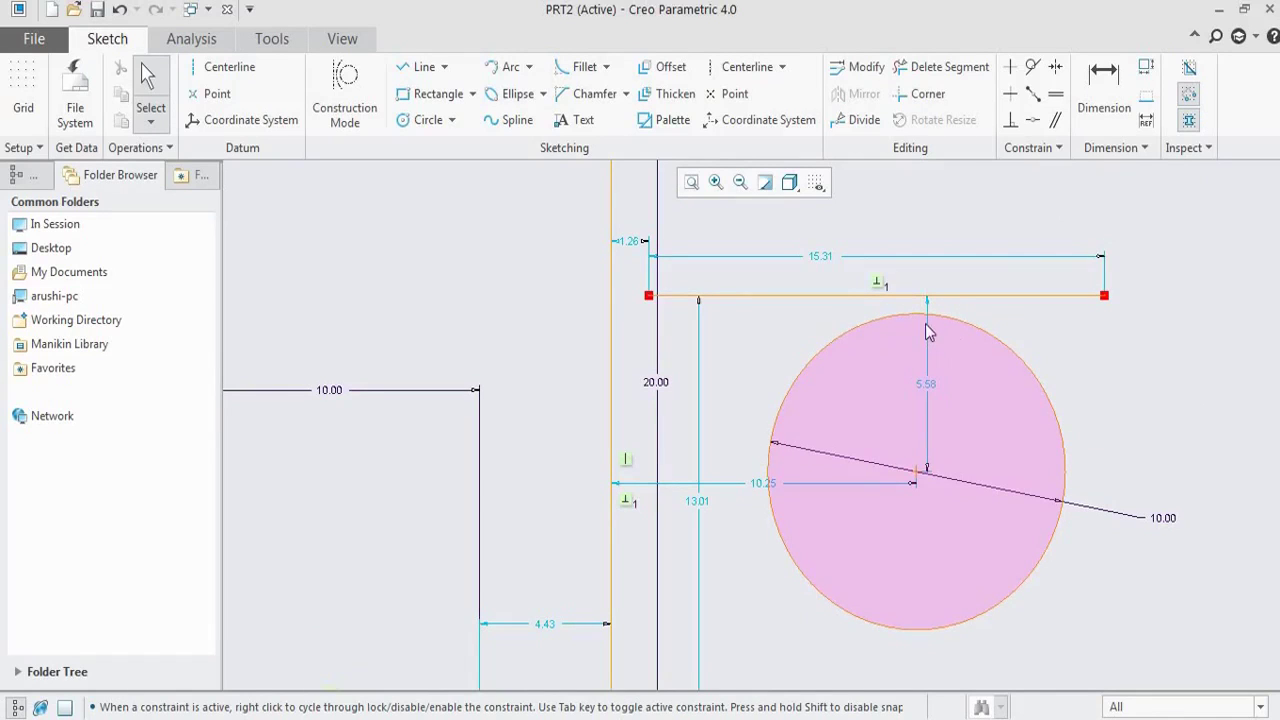
click(1036, 70)
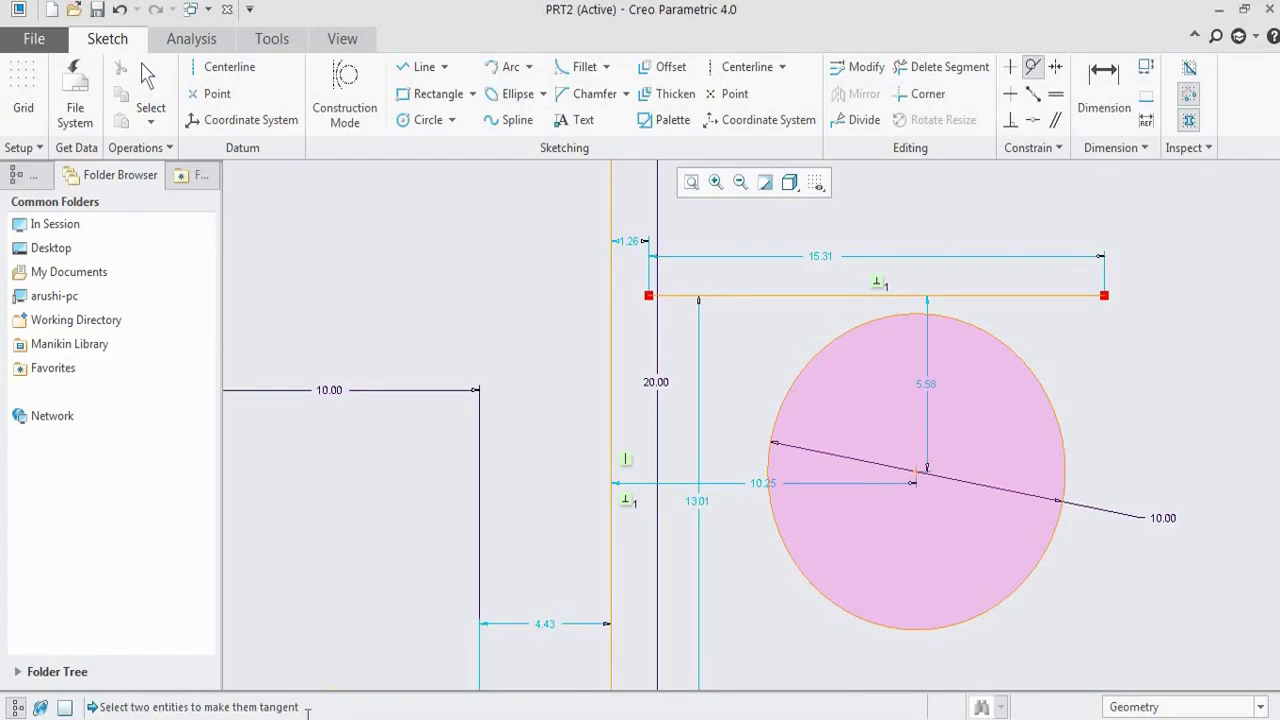
click(847, 295)
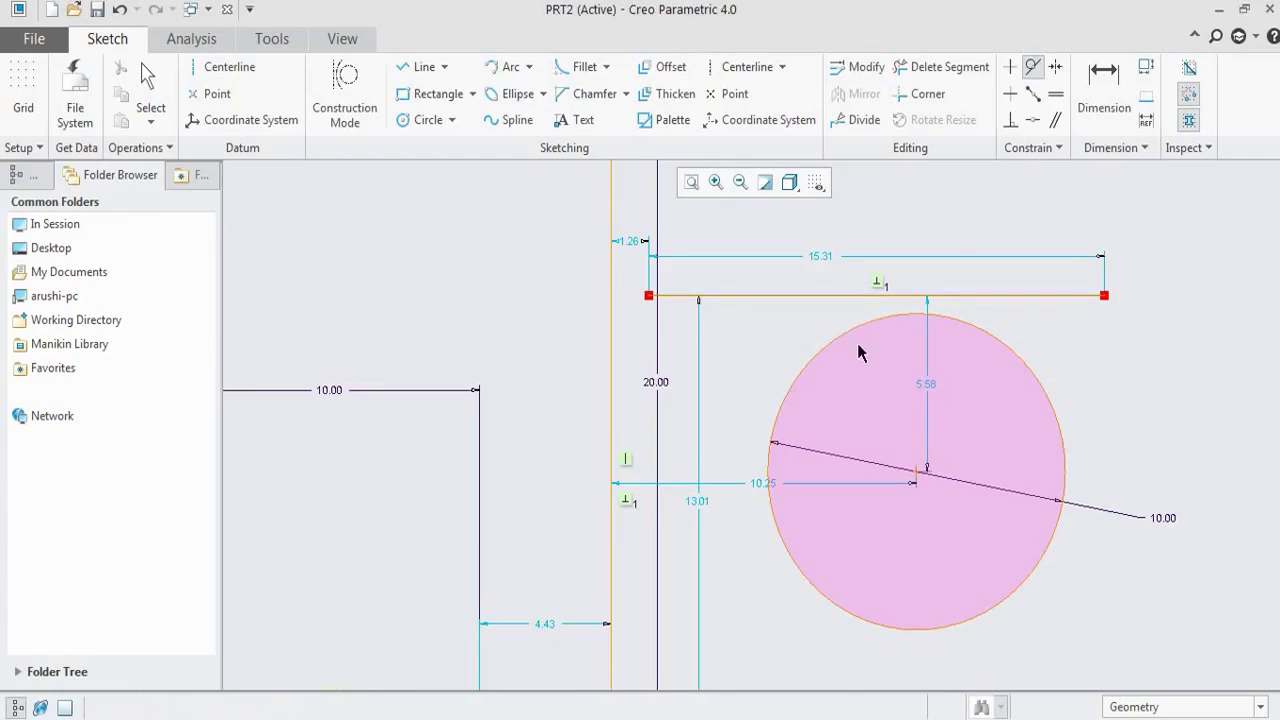
click(871, 318)
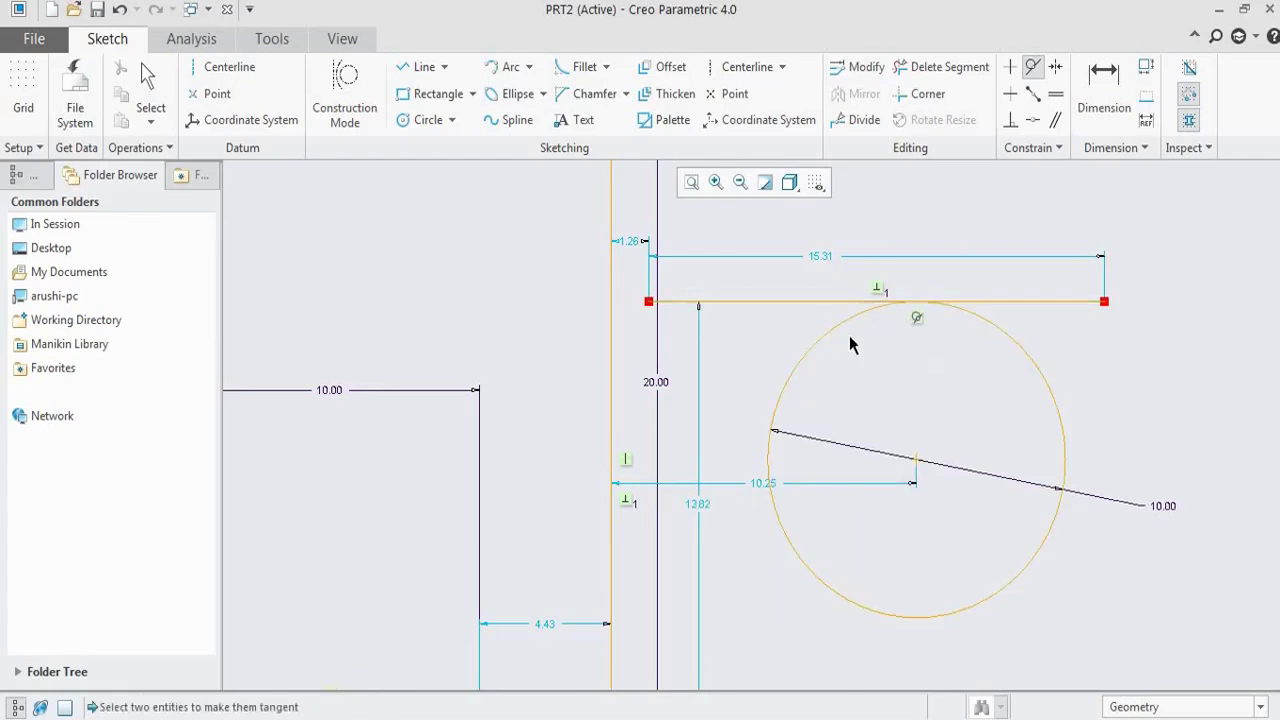
middle_click(1124, 350)
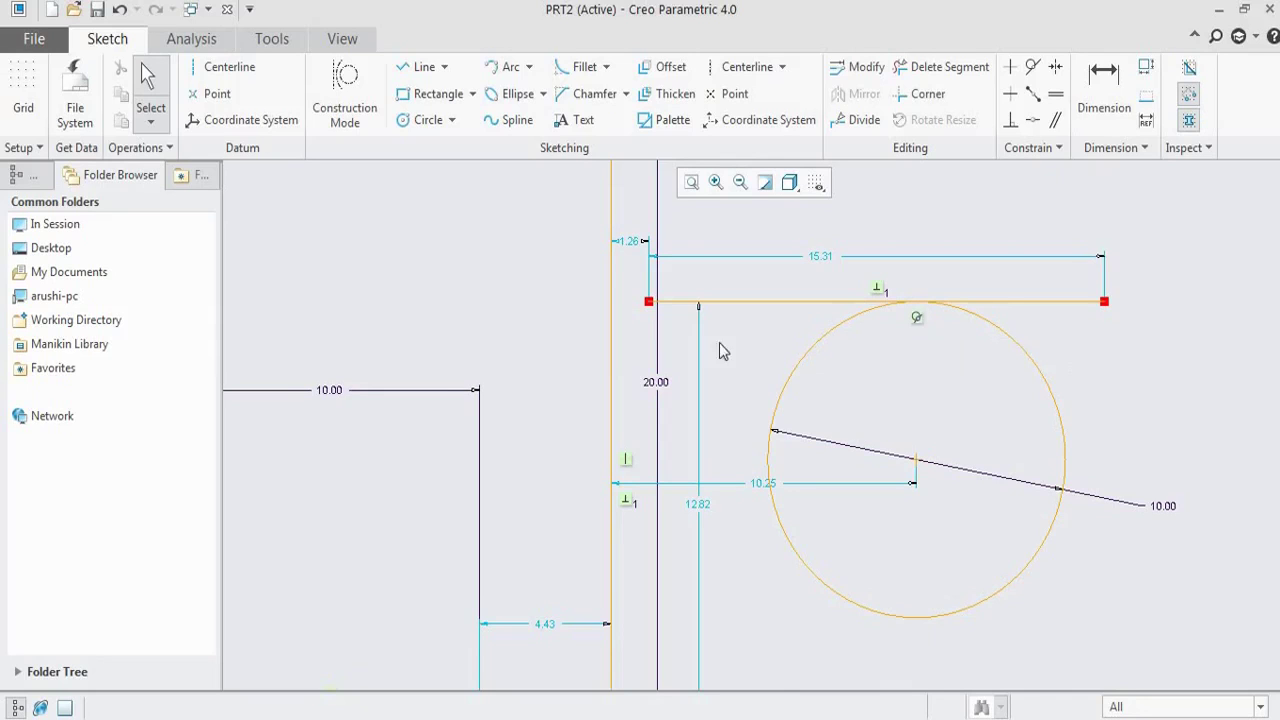
scroll(797, 338, down, 1)
scroll(993, 351, down, 2)
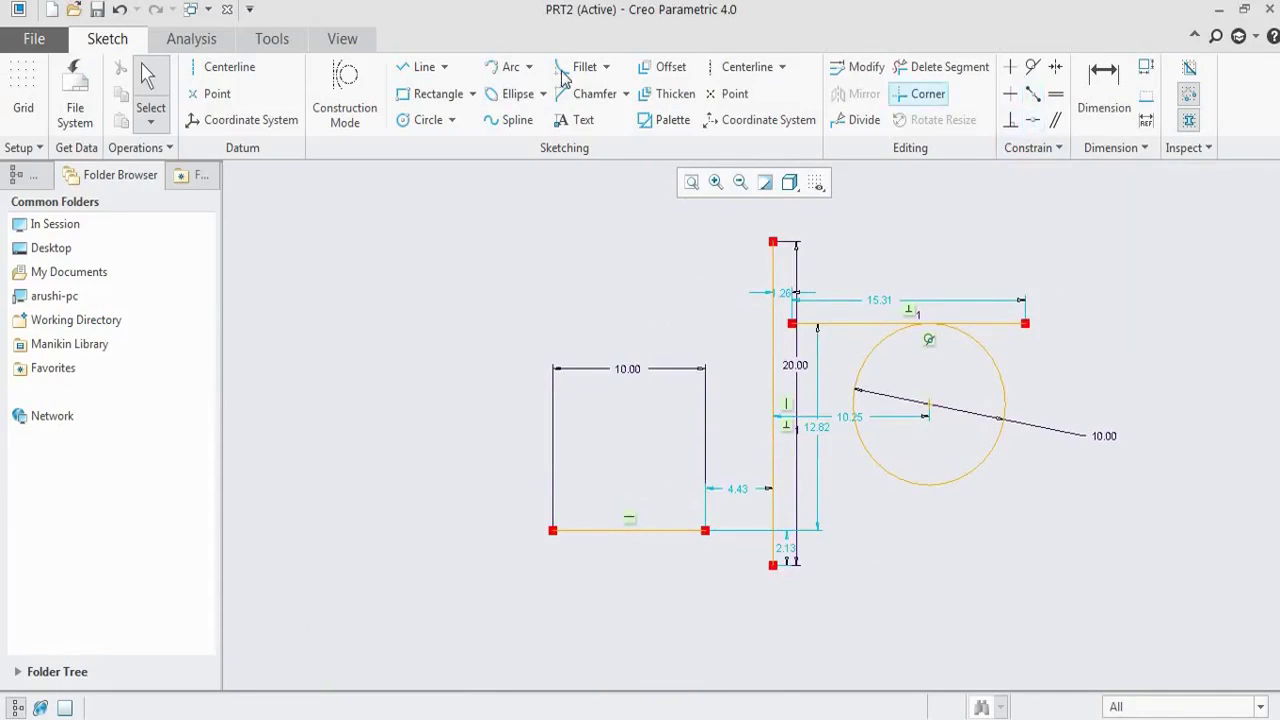
Step: Sketch a line about 5.8 long upward from the midpoint of the 10 long horizontal line, perpendicular to it
click(424, 70)
scroll(625, 480, down, 2)
scroll(630, 475, down, 1)
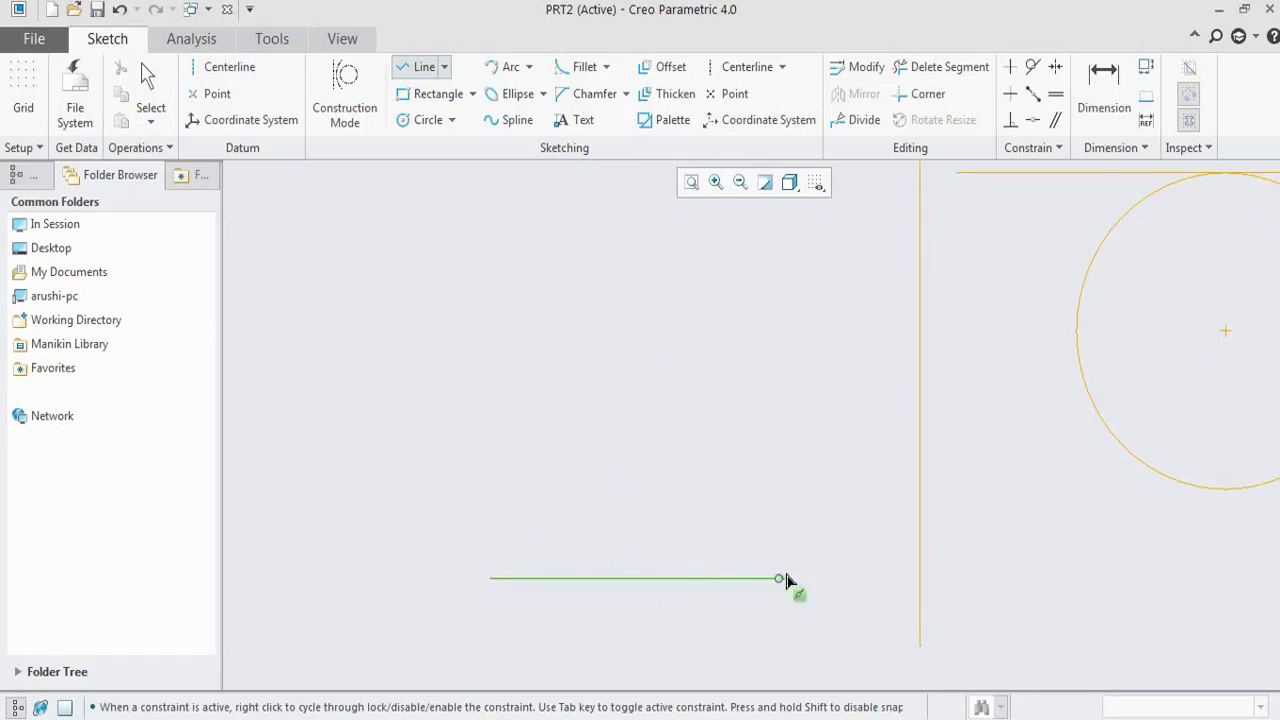
scroll(644, 462, up, 2)
scroll(552, 539, down, 2)
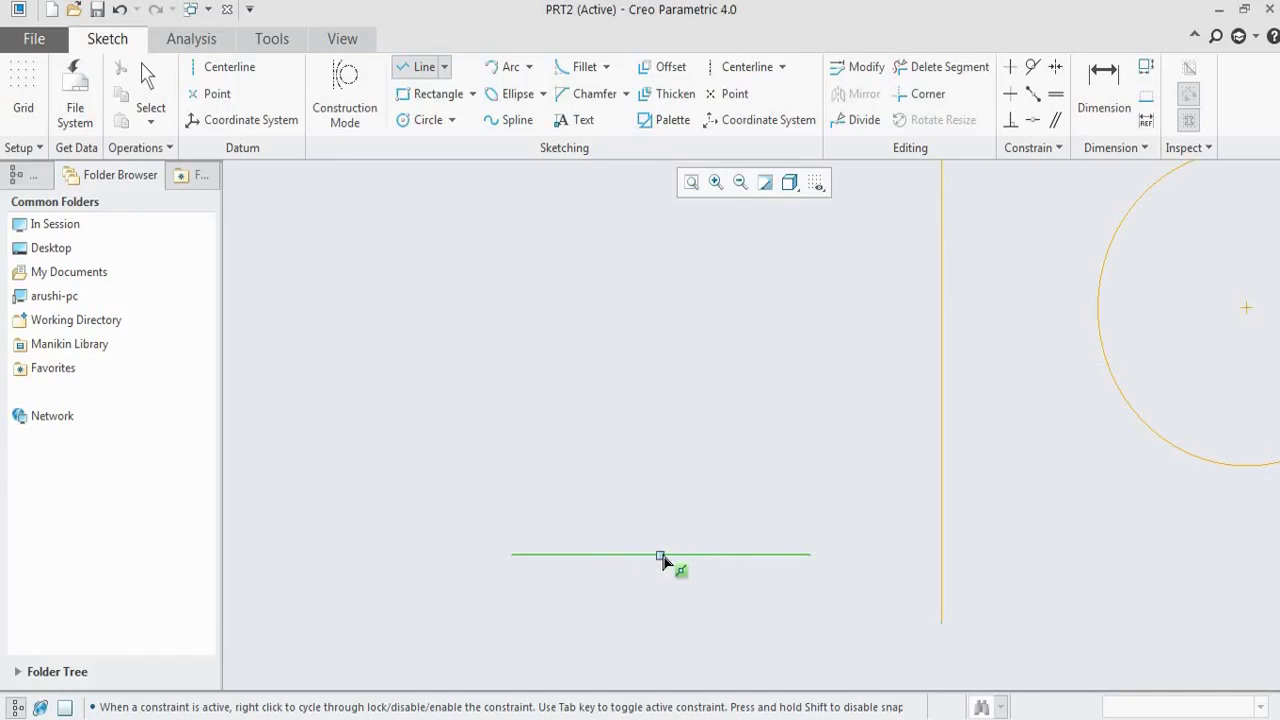
scroll(663, 560, down, 2)
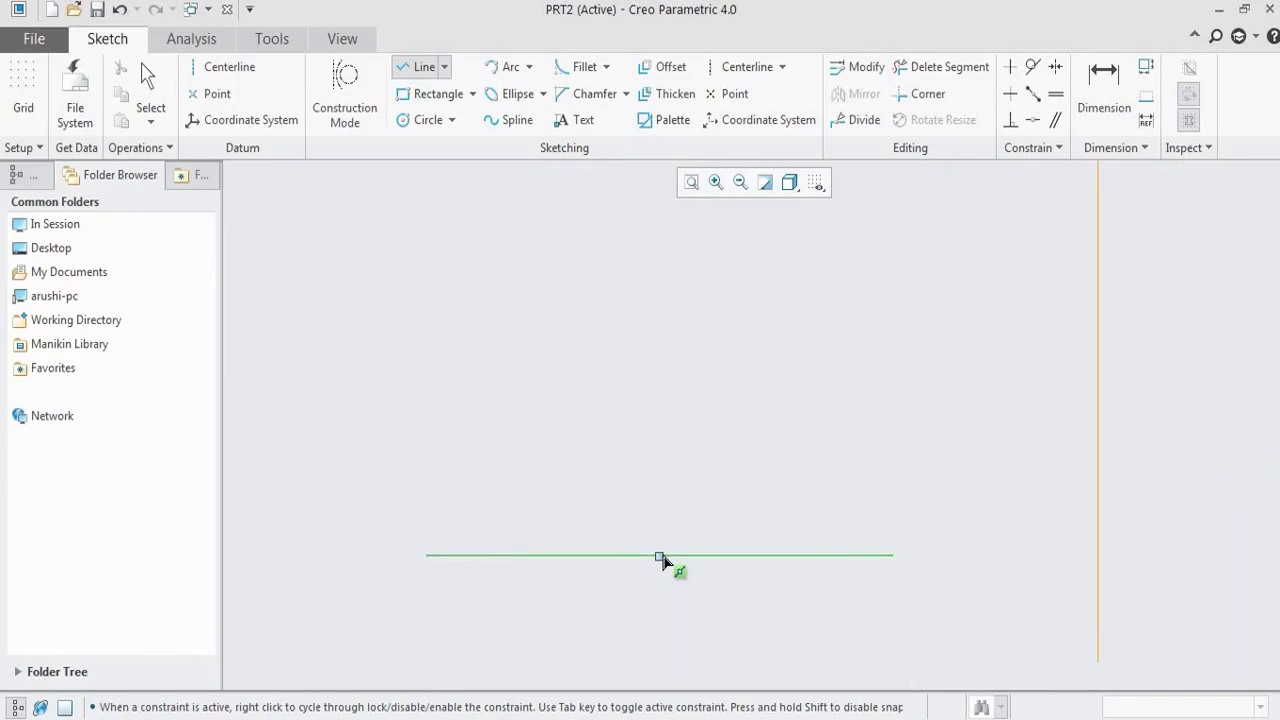
click(661, 557)
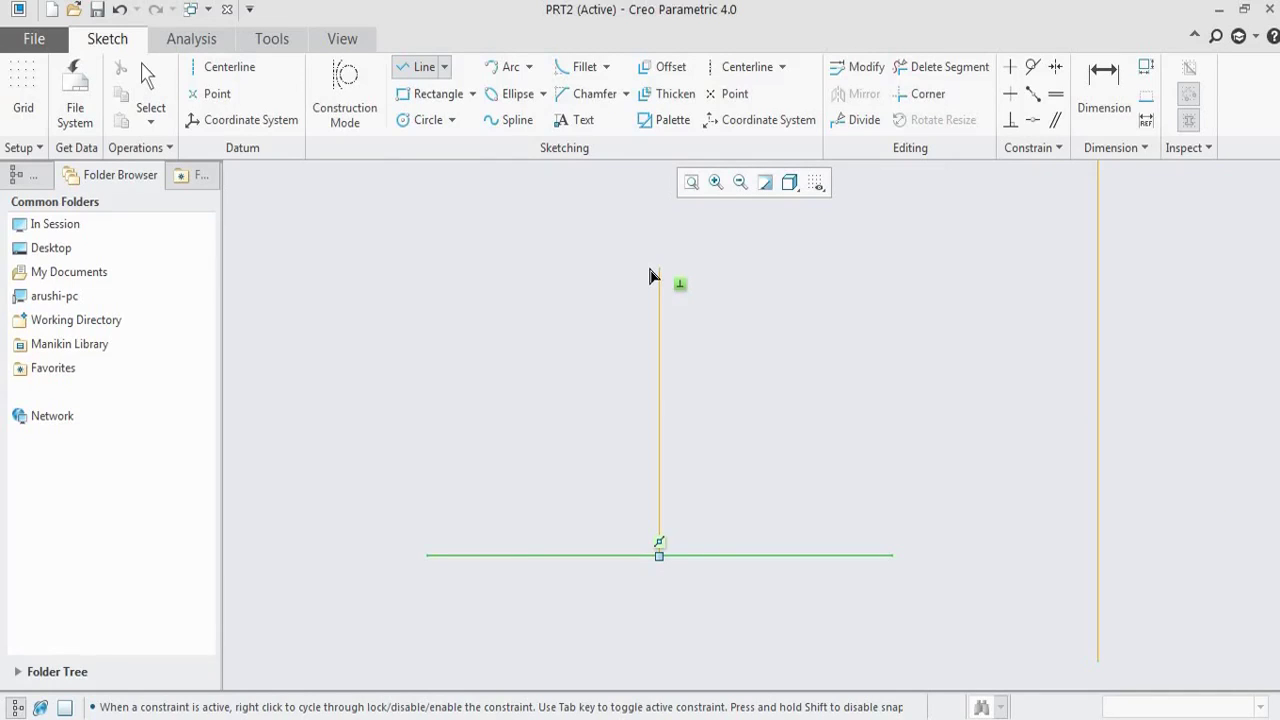
click(650, 269)
middle_click(728, 400)
middle_click(712, 430)
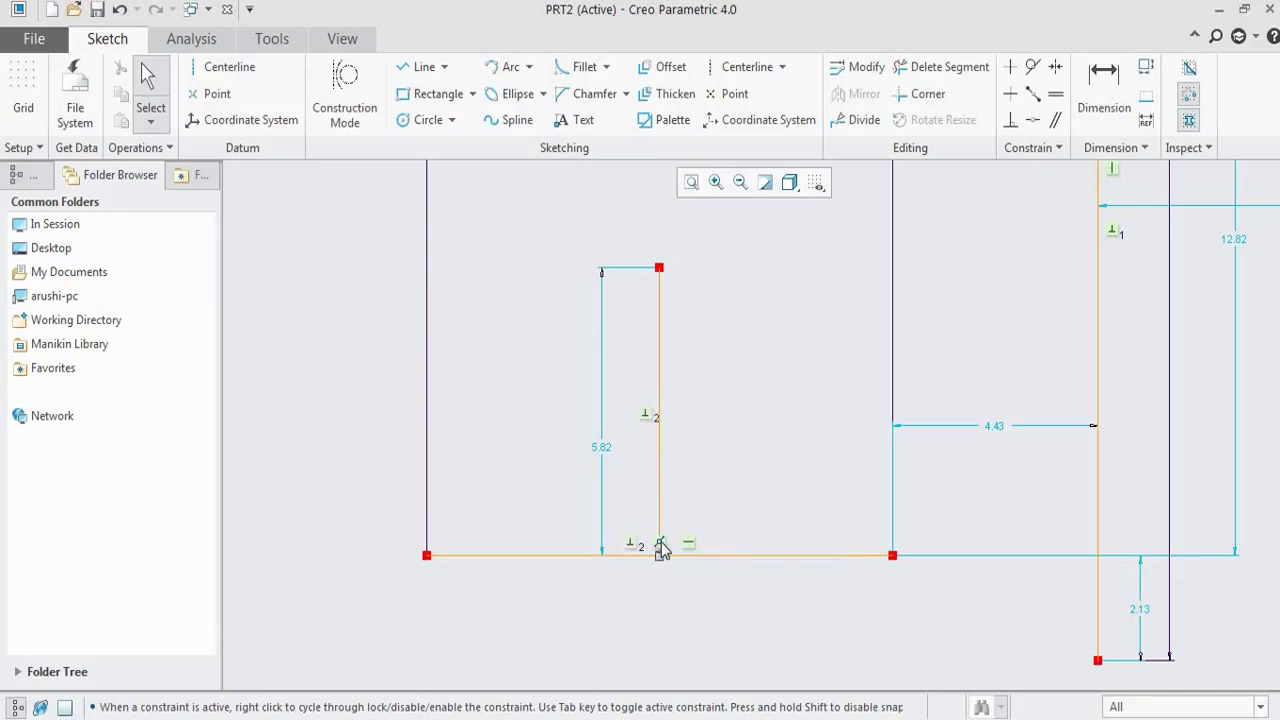
scroll(658, 558, up, 2)
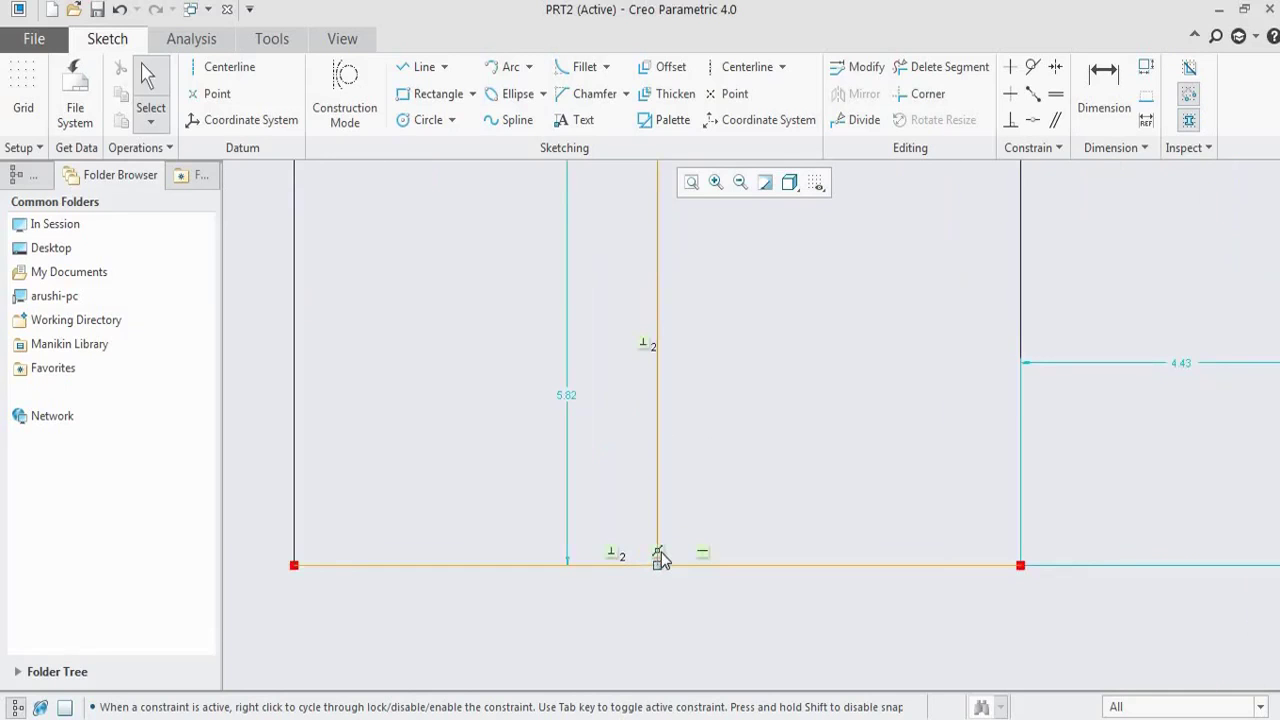
scroll(660, 560, down, 1)
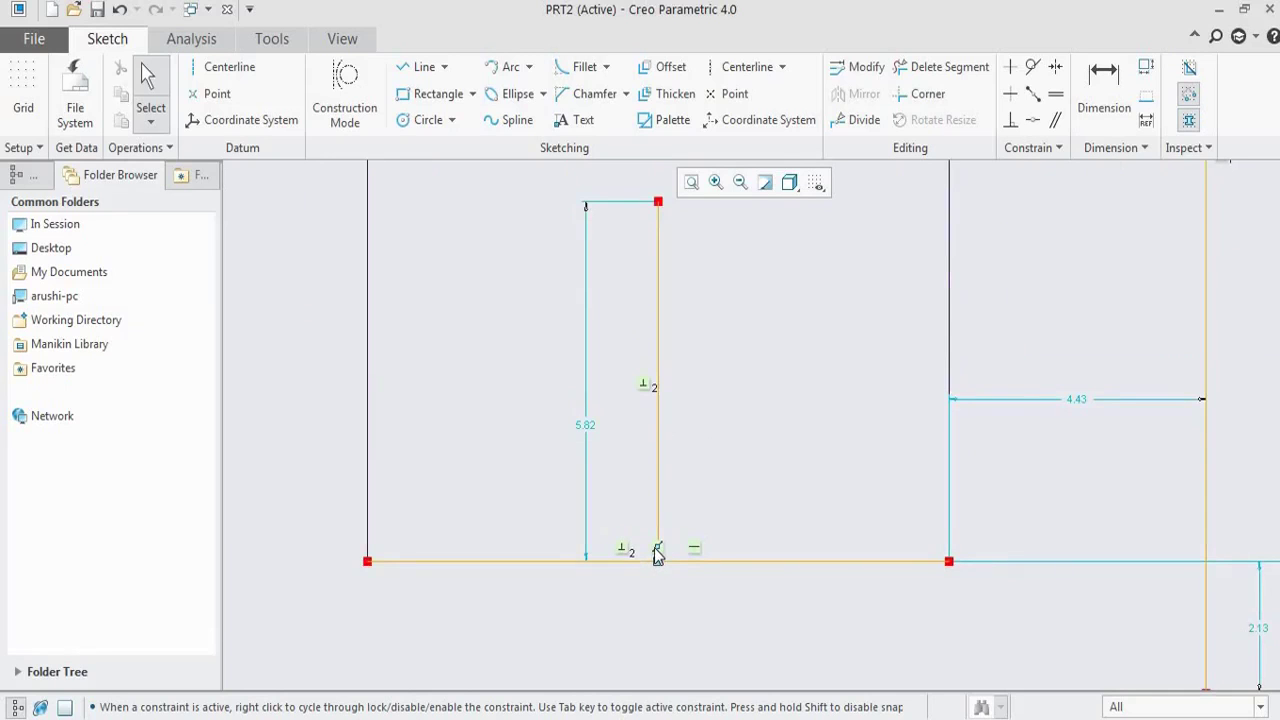
scroll(657, 556, down, 1)
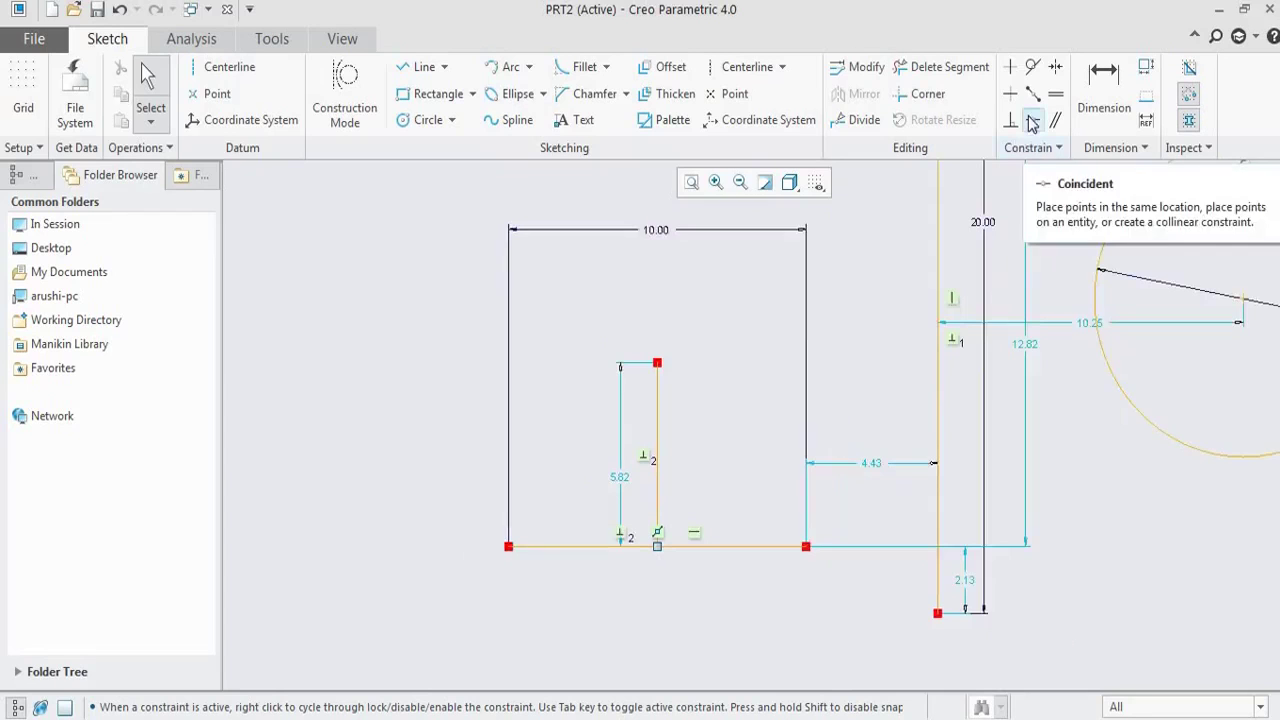
Step: Sketch a horizontal line about 7 long across the short vertical line, about 4.7 above the base line
click(418, 66)
scroll(625, 310, up, 1)
click(576, 420)
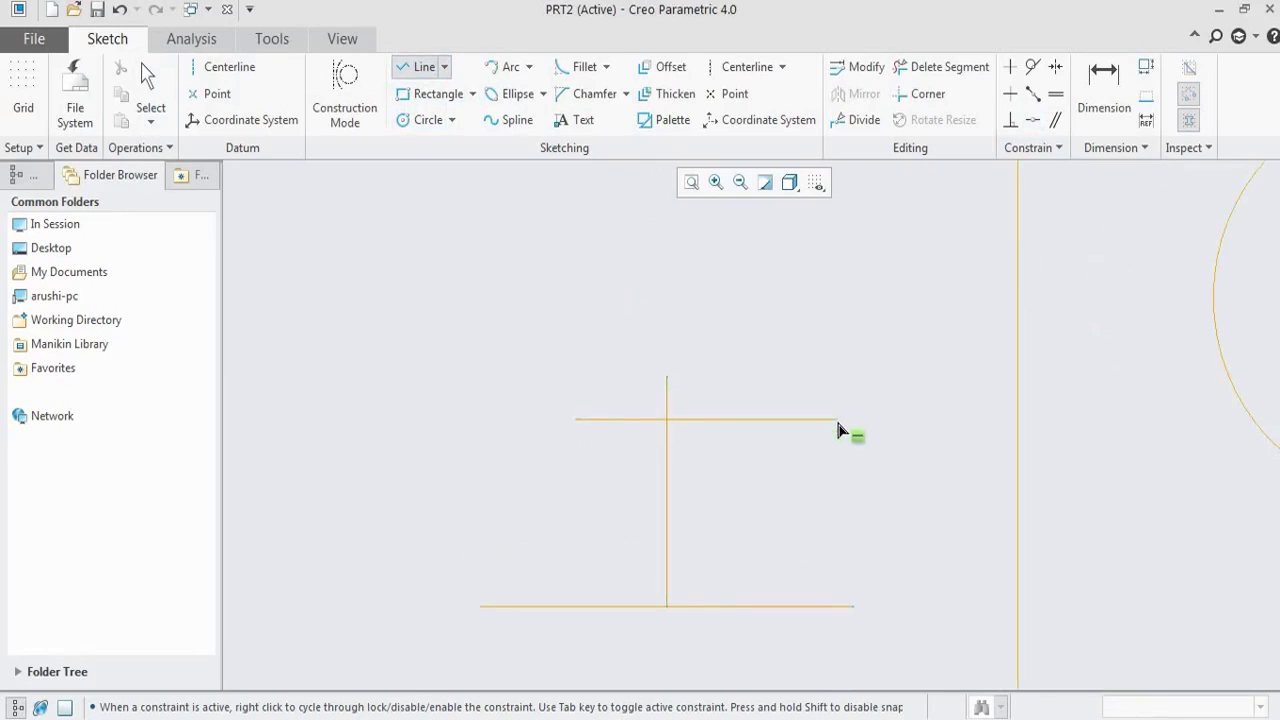
click(838, 420)
middle_click(867, 470)
middle_click(864, 467)
click(819, 463)
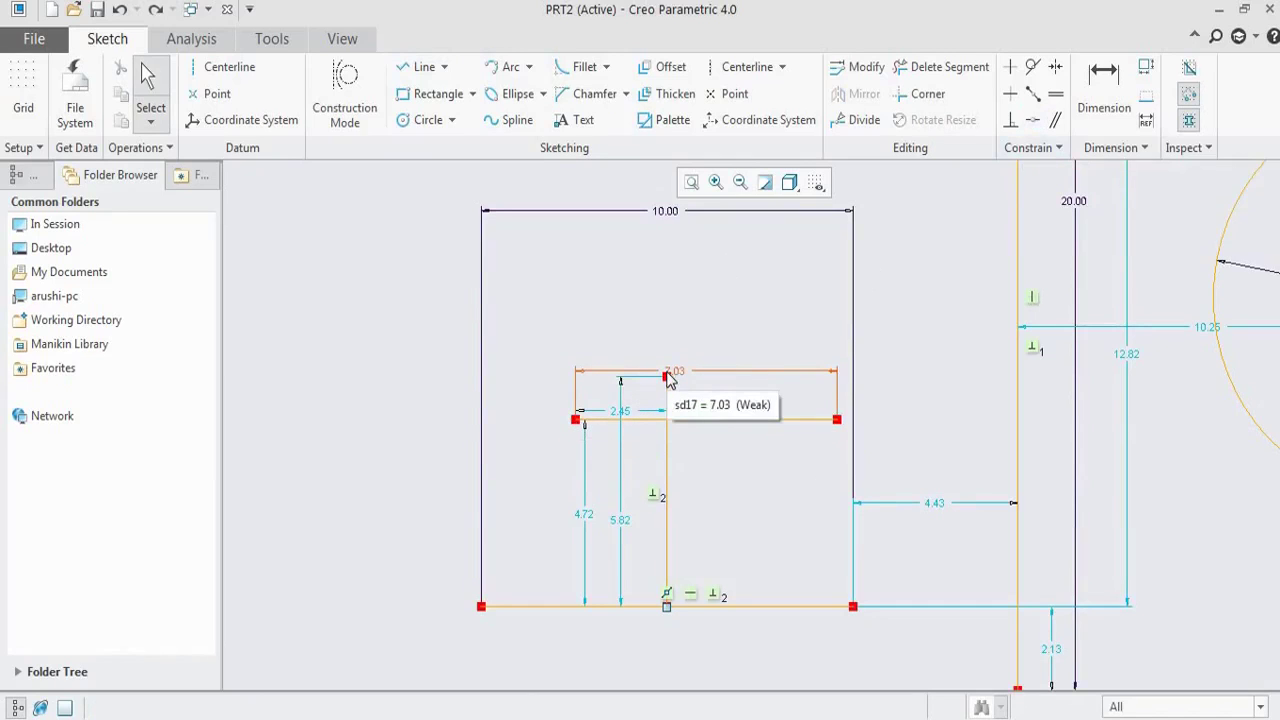
Step: Try a coincident constraint joining the short vertical line's upper endpoint to the crossing line's left endpoint, and undo it
click(1030, 120)
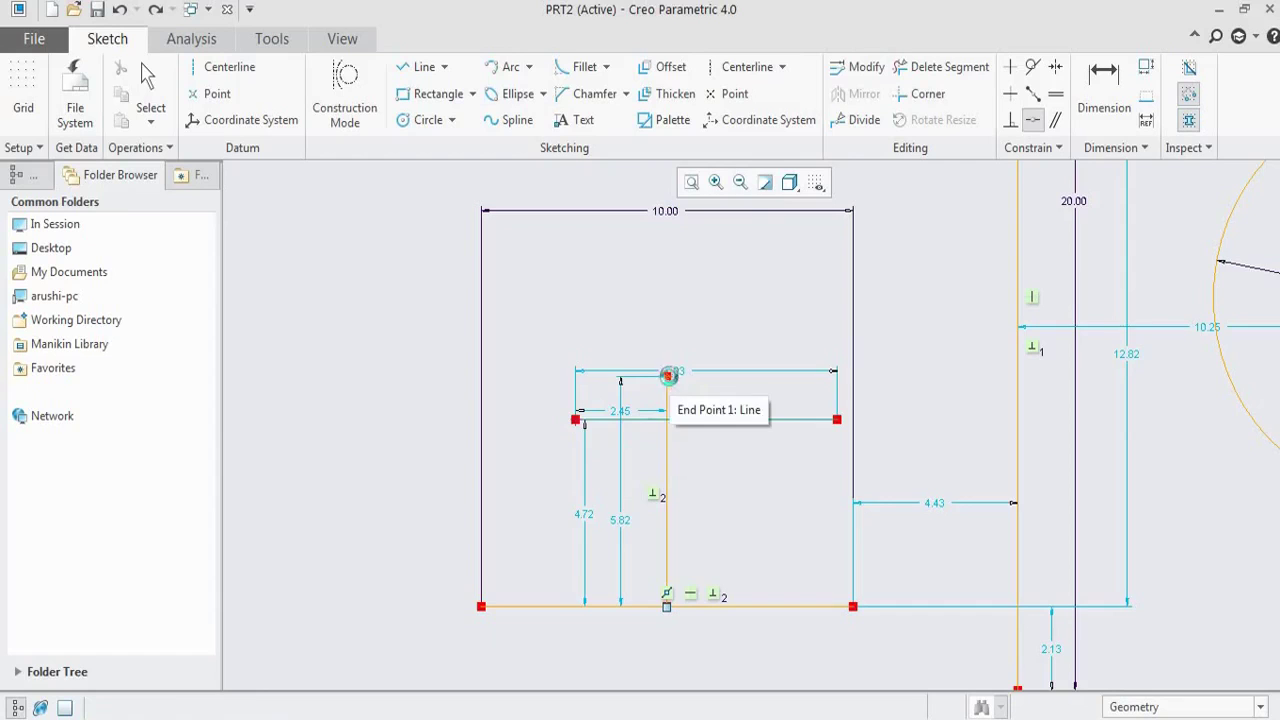
click(667, 377)
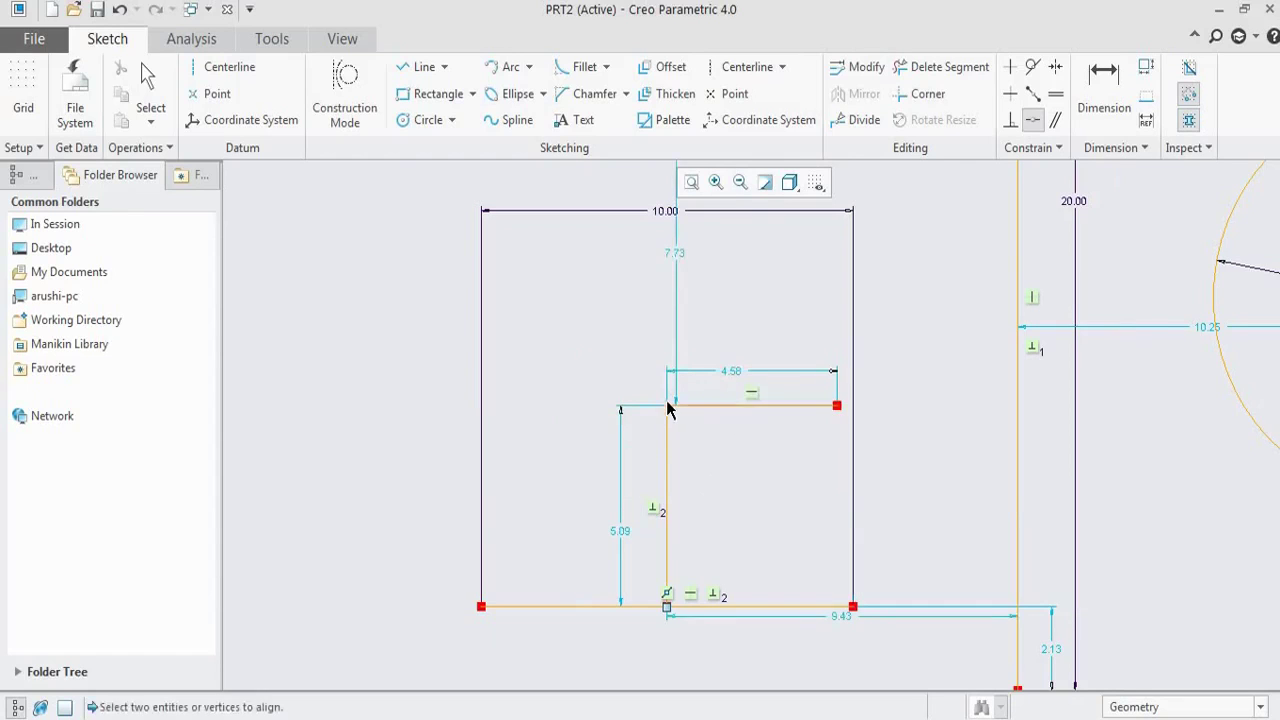
middle_click(700, 442)
shift+middle_drag(956, 201, 901, 198)
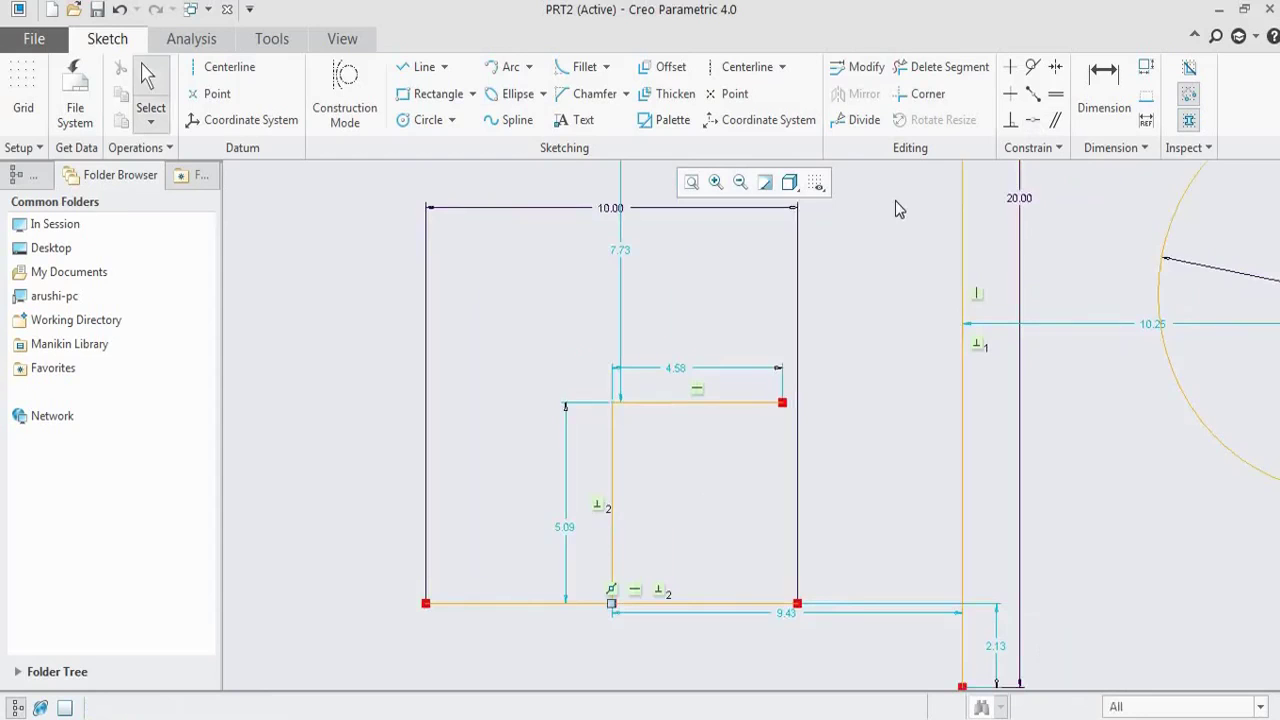
key(ctrl+z)
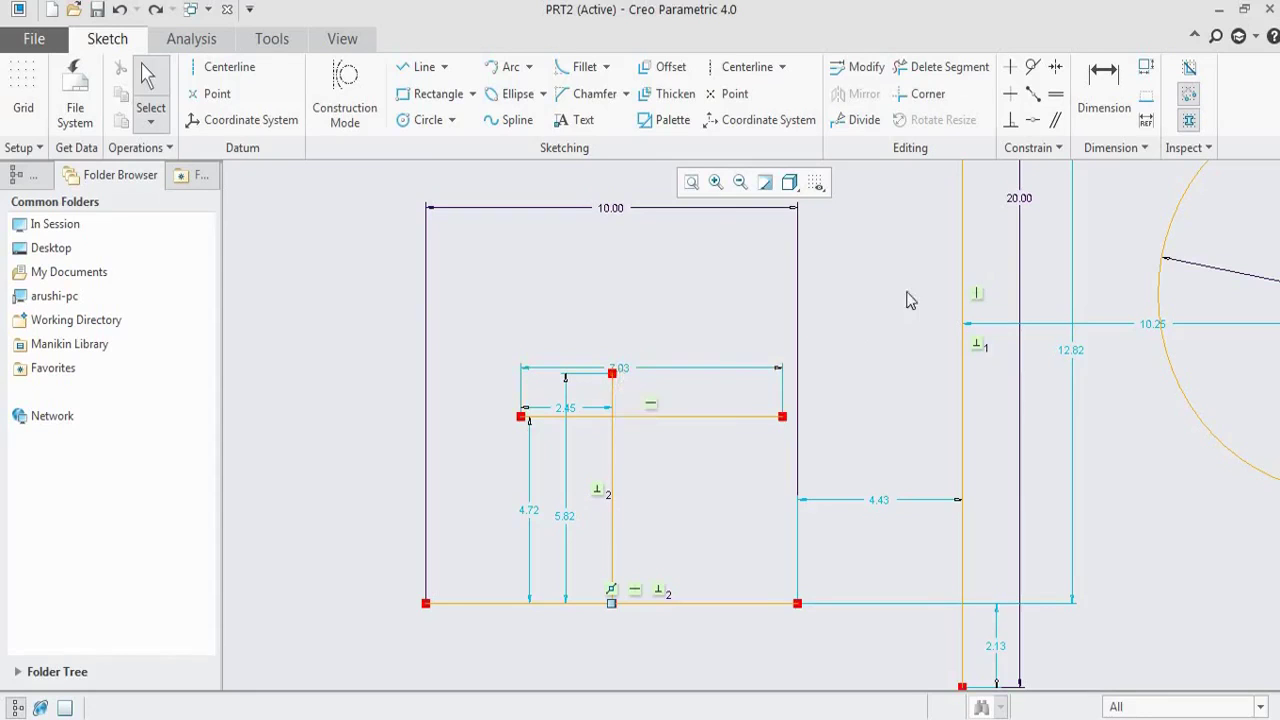
Step: Constrain the short vertical line's upper endpoint to lie on the horizontal line crossing it with a coincident constraint
click(1034, 126)
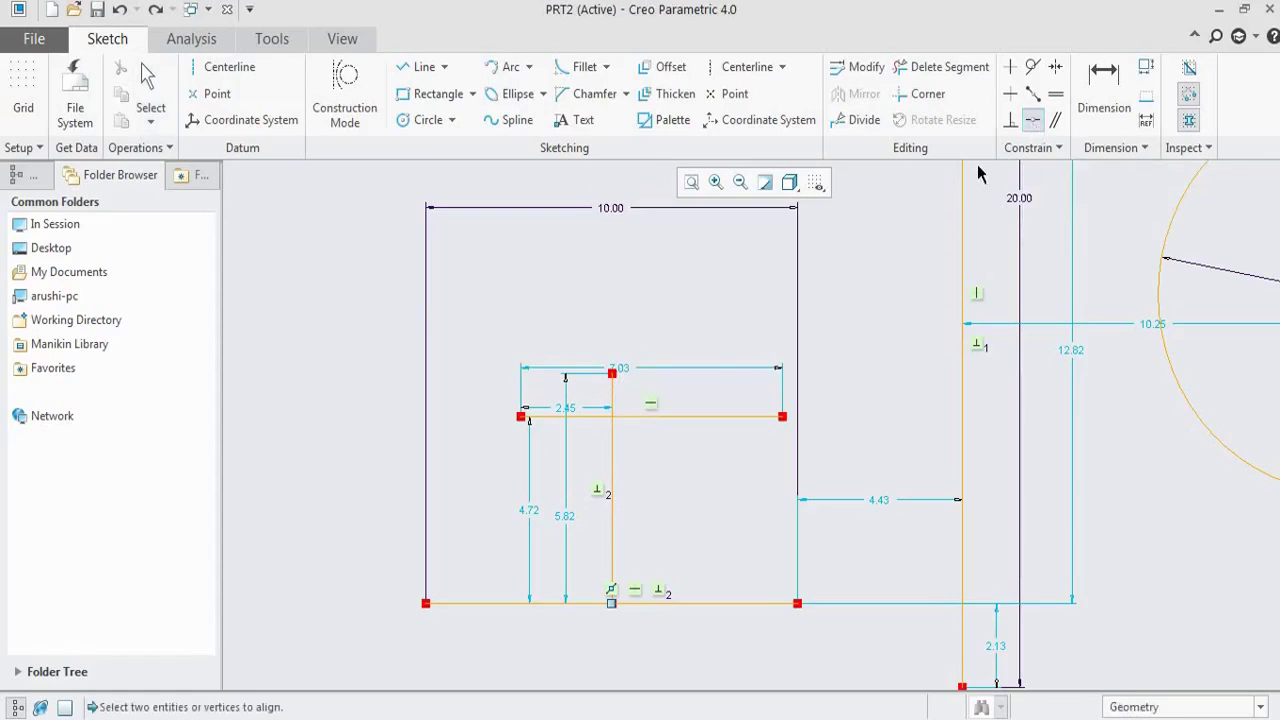
click(657, 414)
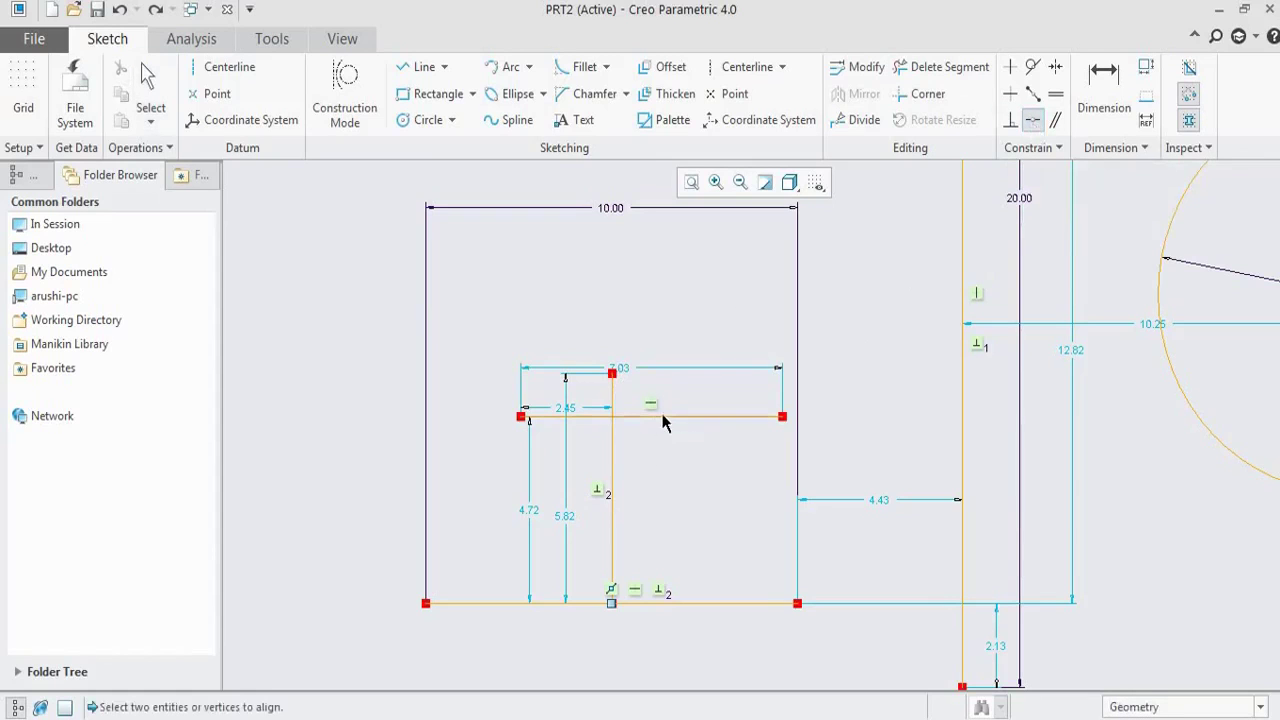
click(612, 373)
middle_click(671, 341)
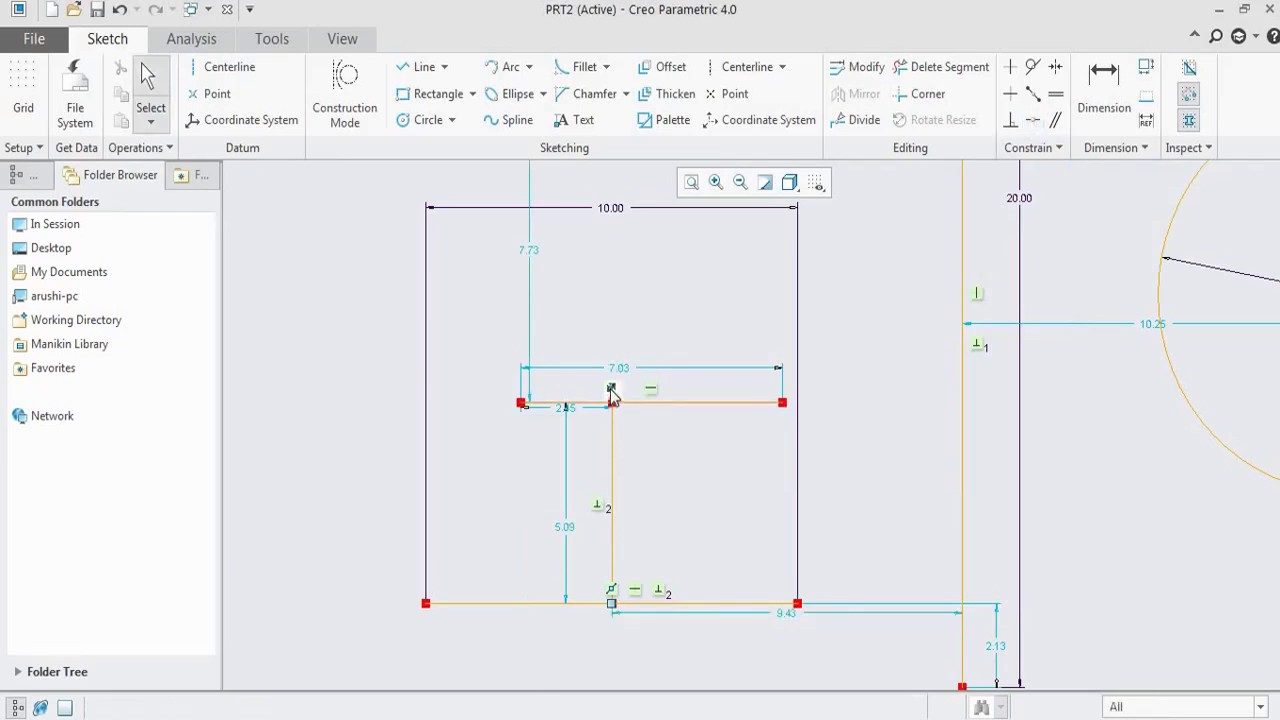
scroll(612, 402, up, 2)
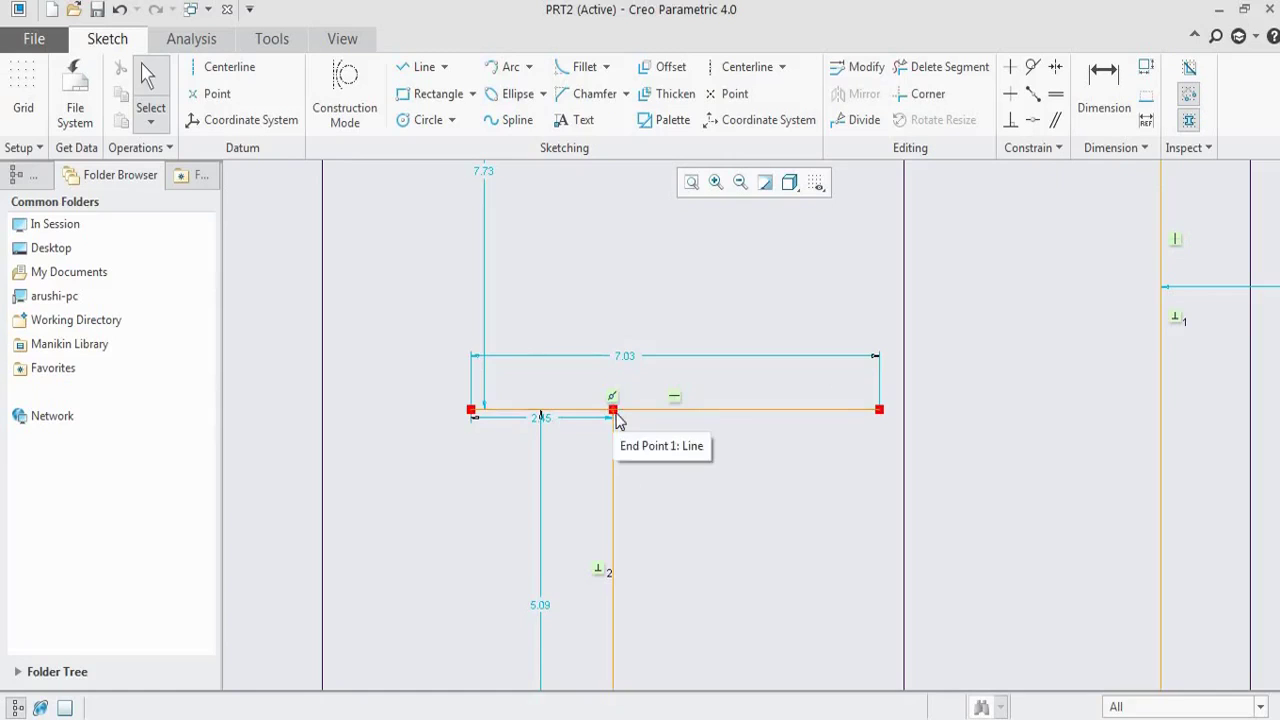
scroll(586, 369, down, 2)
scroll(586, 369, down, 2)
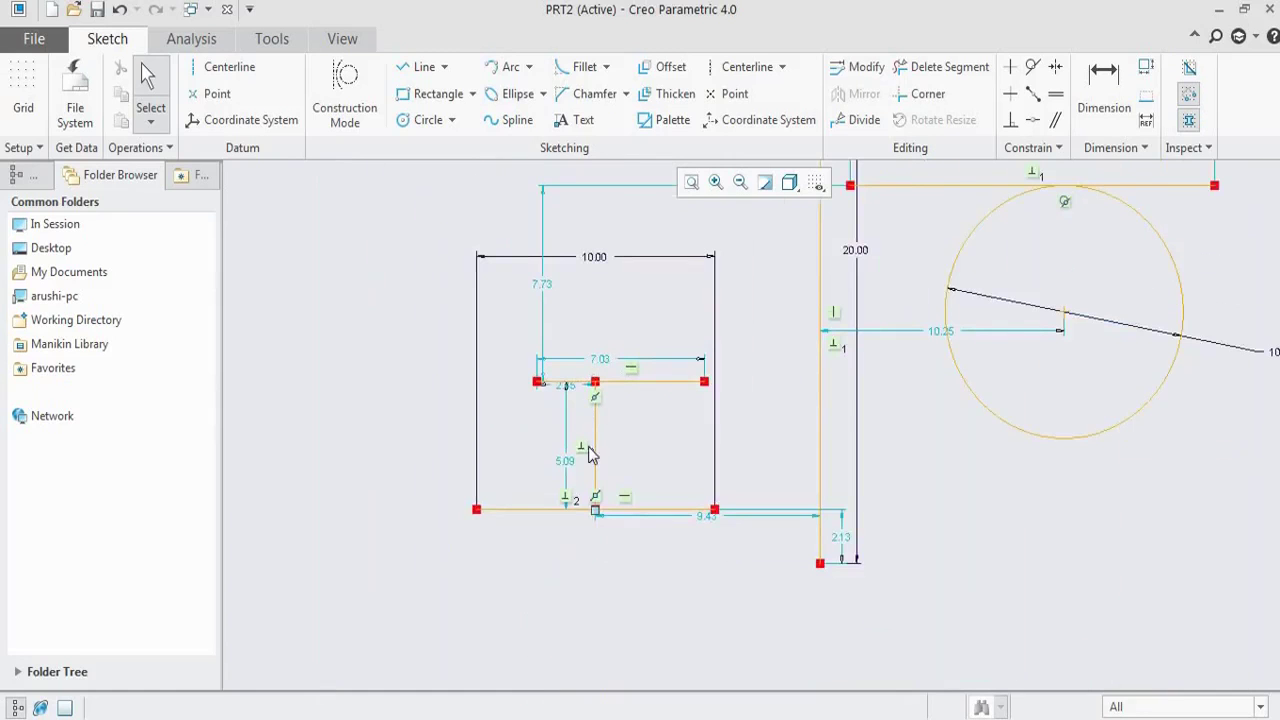
scroll(615, 503, down, 1)
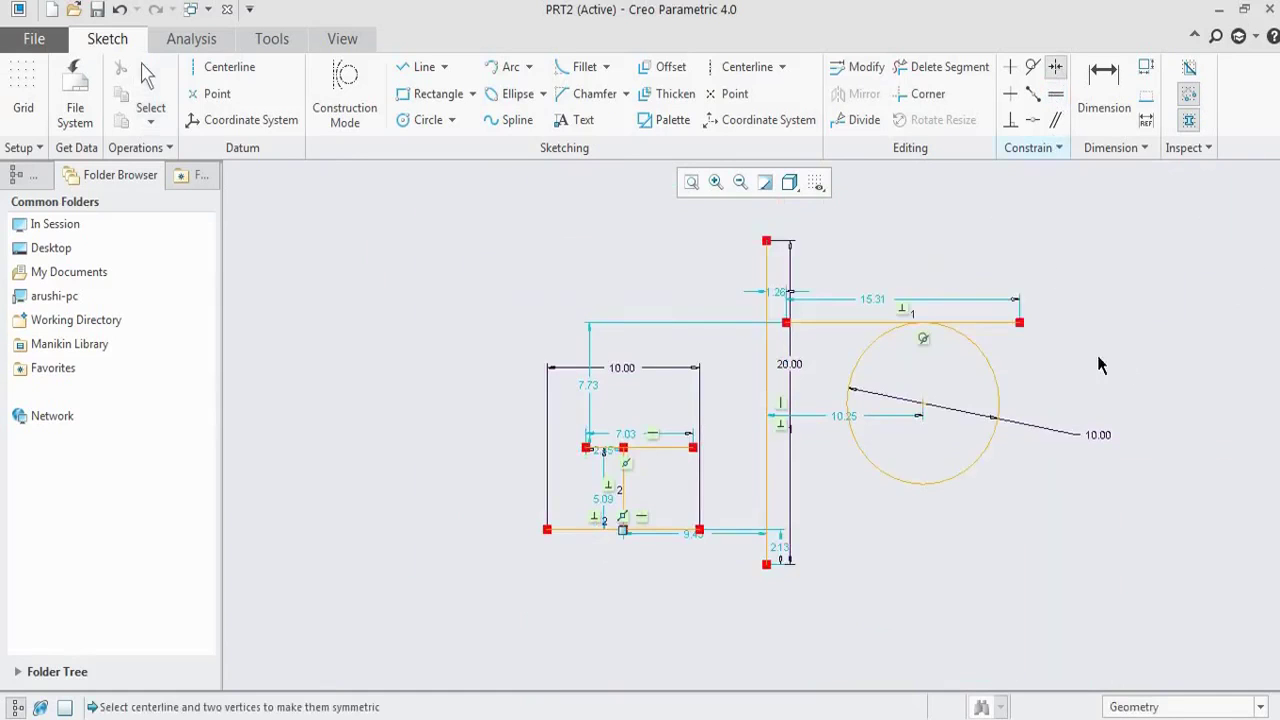
Step: Draw a vertical datum centerline in the empty area about 93 to the left of the existing geometry
scroll(1200, 356, down, 3)
scroll(575, 455, up, 3)
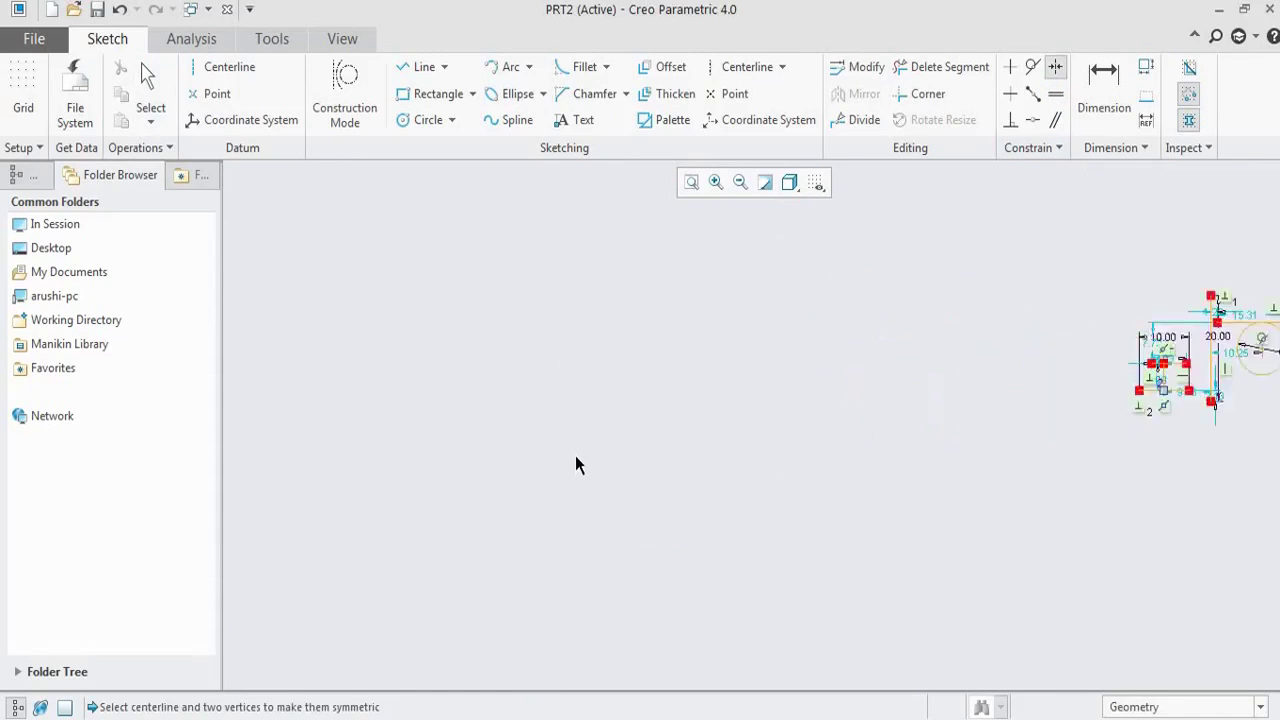
click(229, 70)
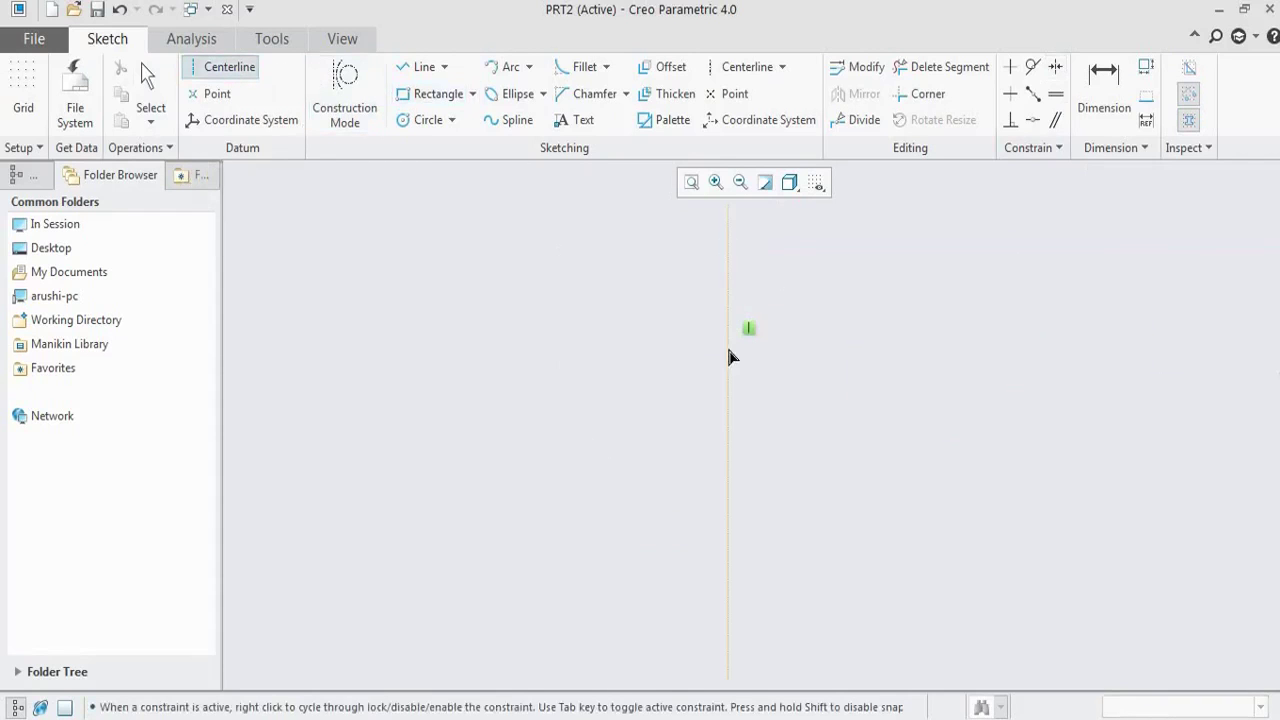
click(727, 441)
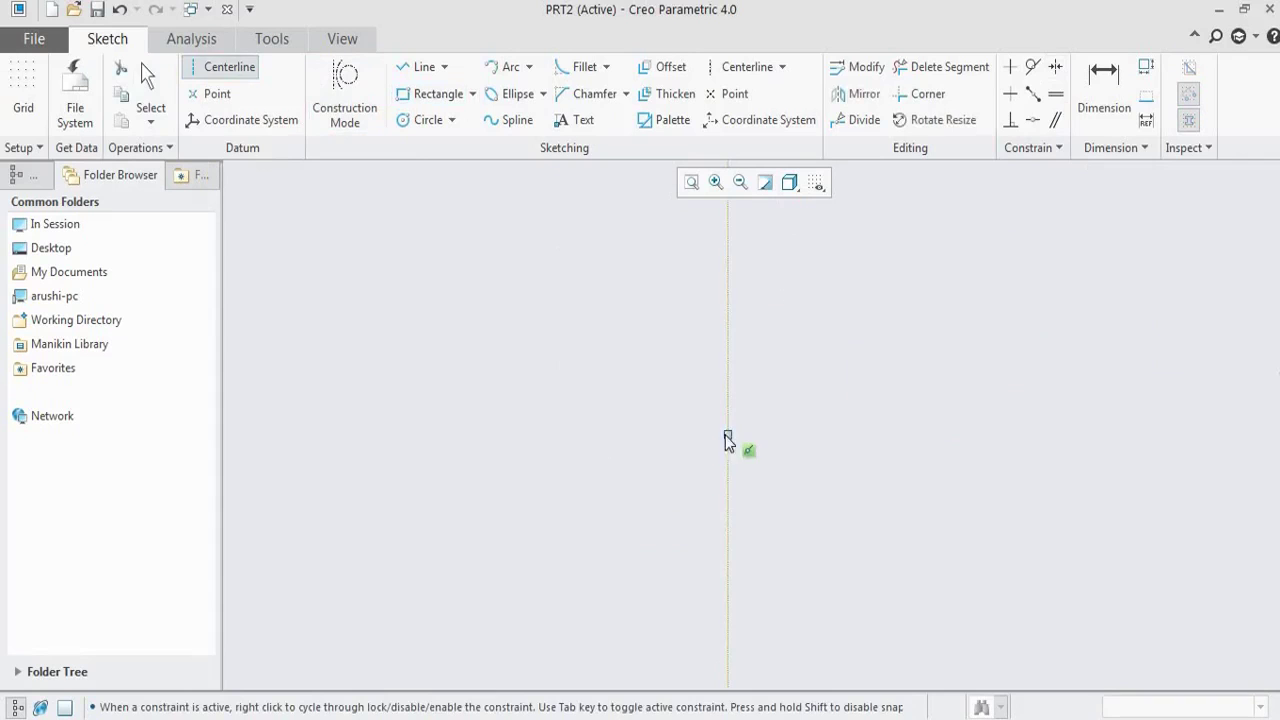
middle_click(727, 441)
click(838, 287)
Step: Sketch two vertical lines: one about 31.8 long, 16.7 left of the centerline, and one about 28 long, 24.9 right of it
click(415, 68)
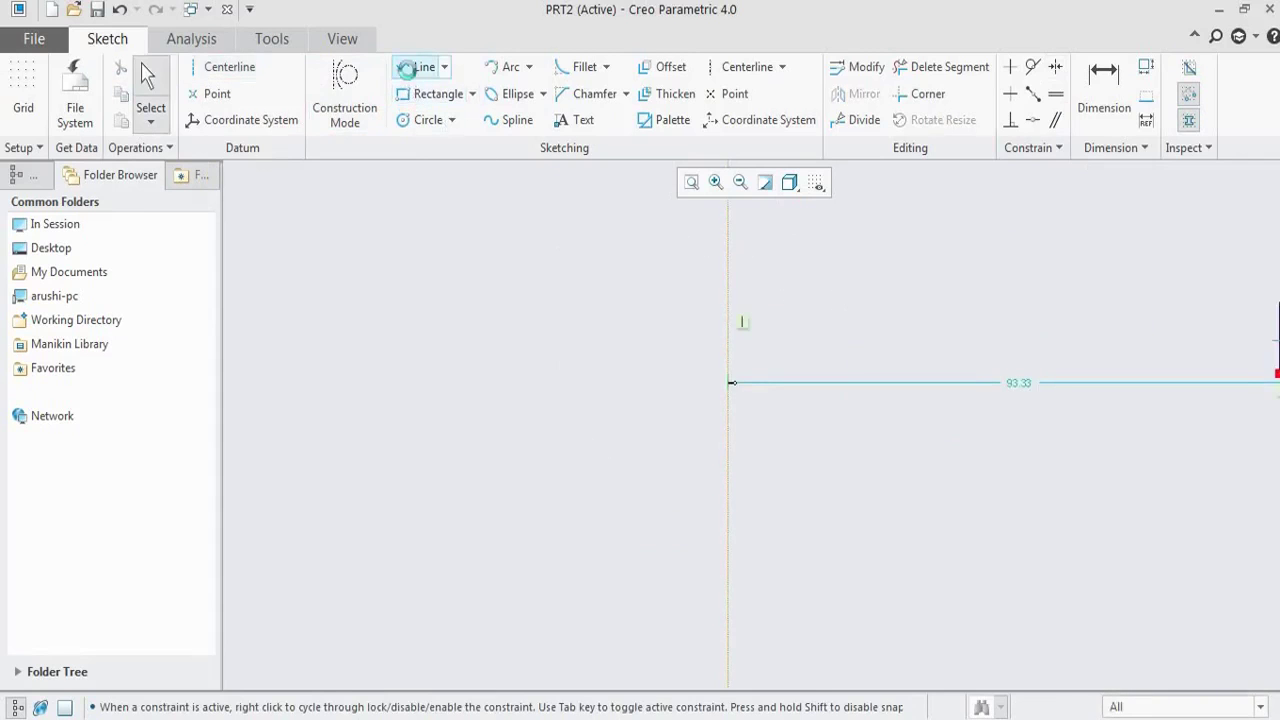
click(623, 268)
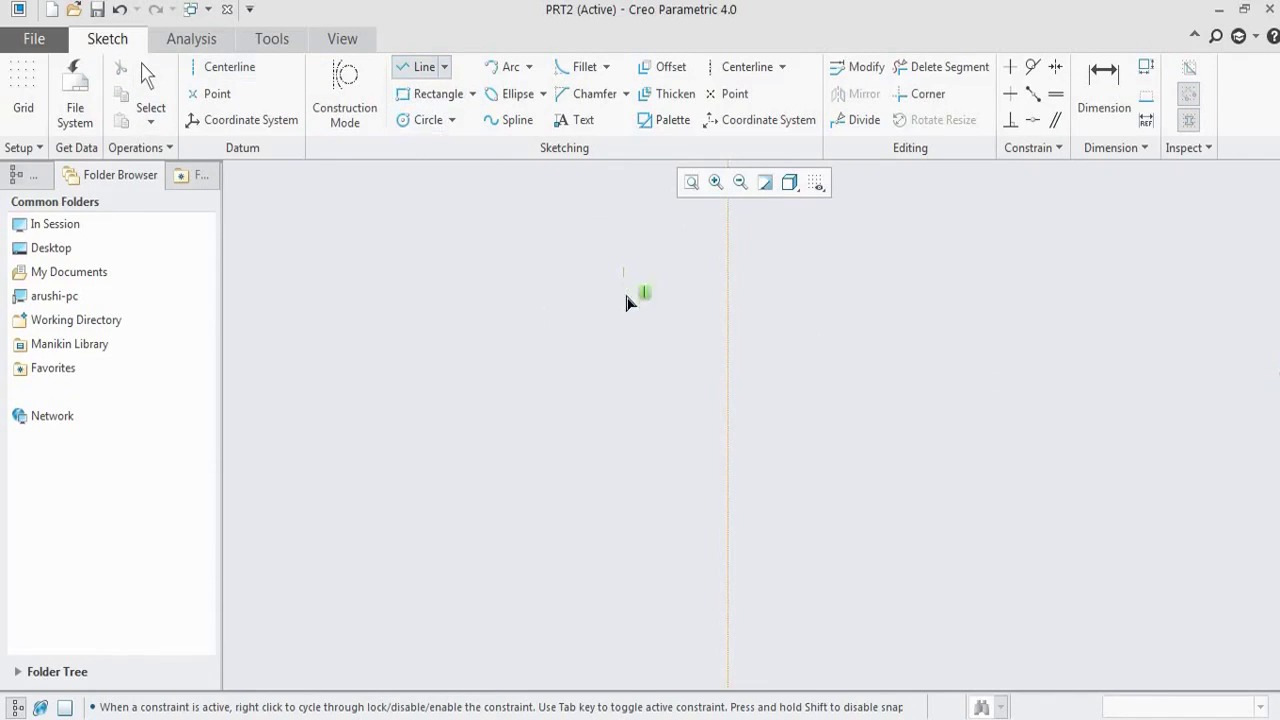
click(623, 480)
middle_click(752, 474)
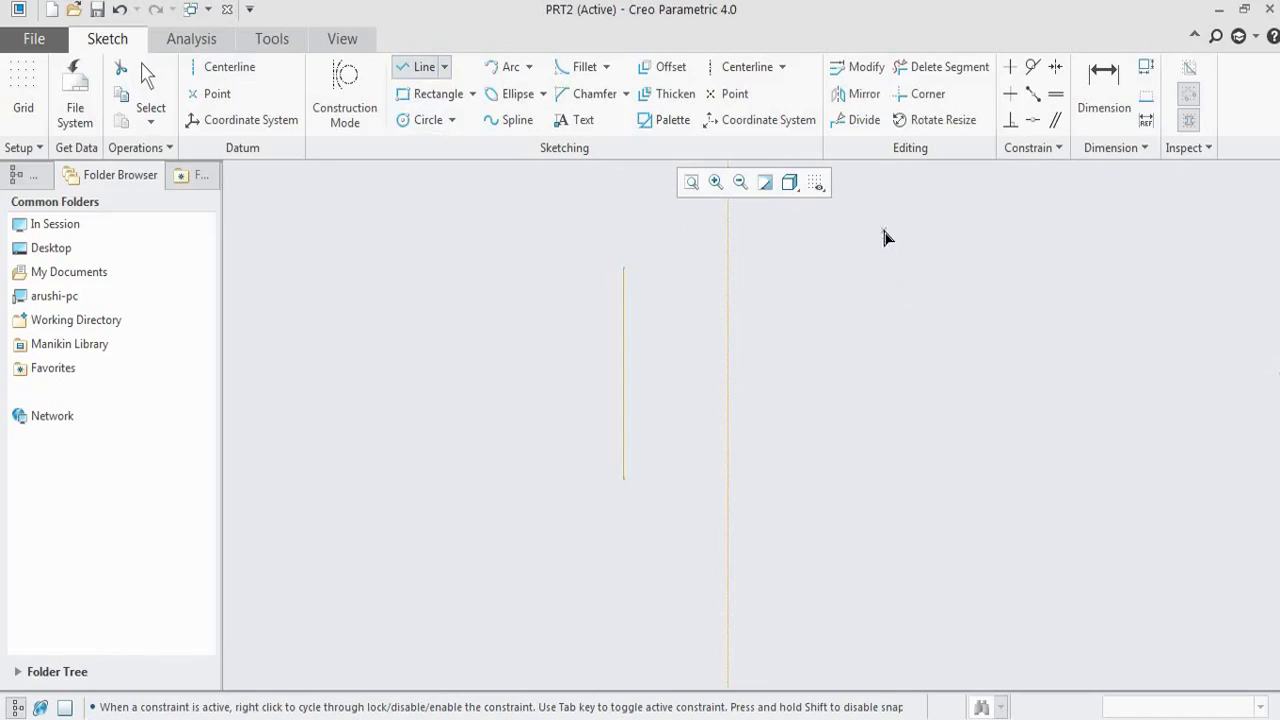
click(883, 230)
click(883, 418)
middle_click(883, 417)
middle_click(994, 302)
click(1025, 289)
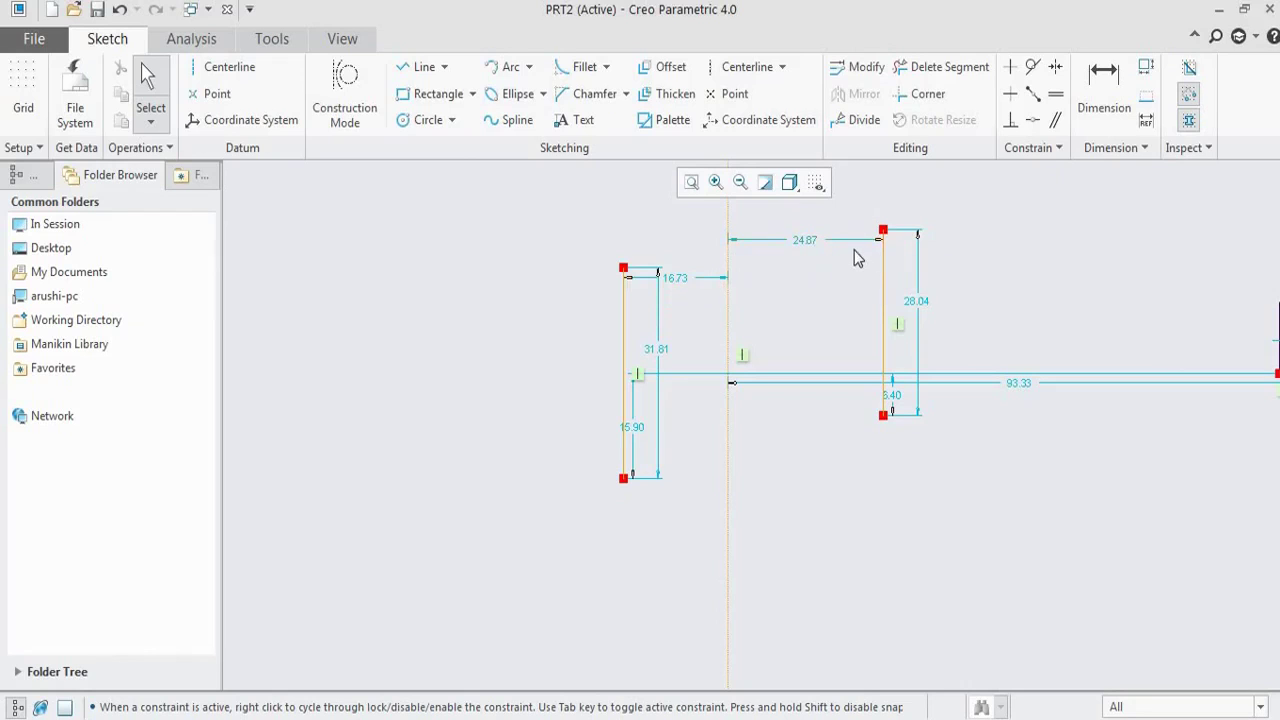
Step: Make the upper endpoints of the two vertical lines symmetric about the centerline
click(1058, 70)
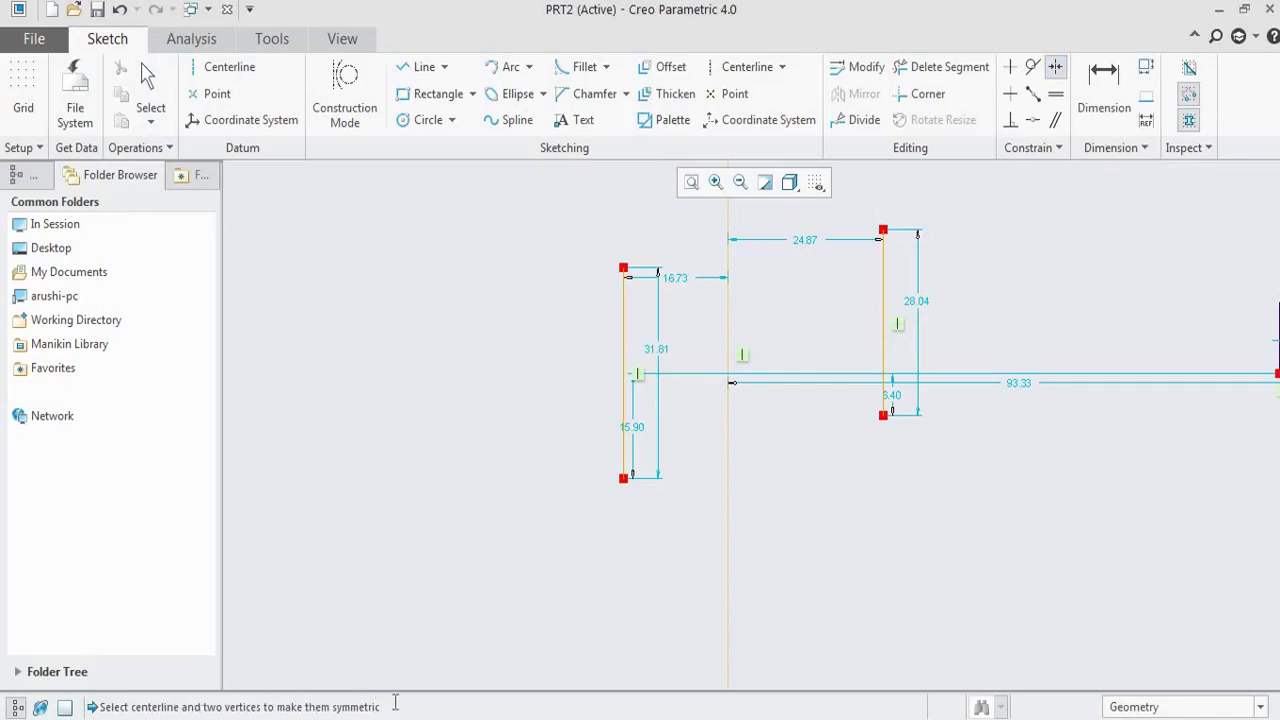
click(727, 288)
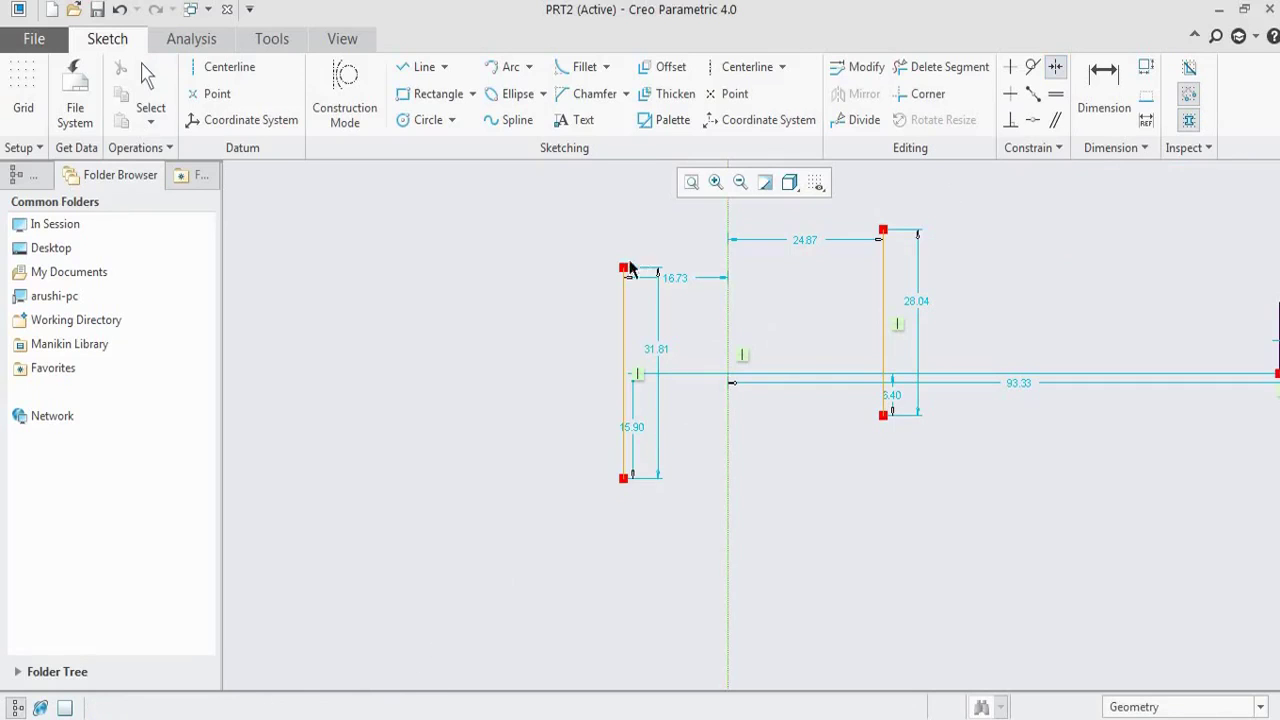
click(924, 234)
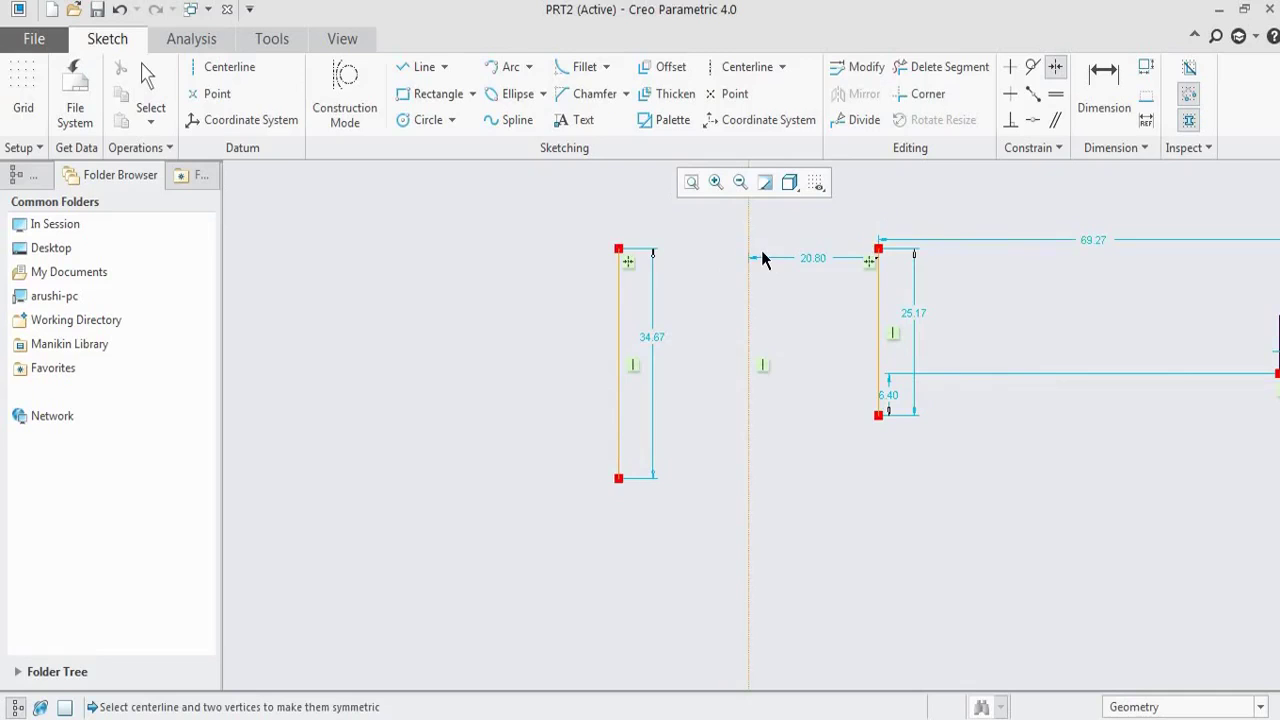
scroll(748, 292, down, 1)
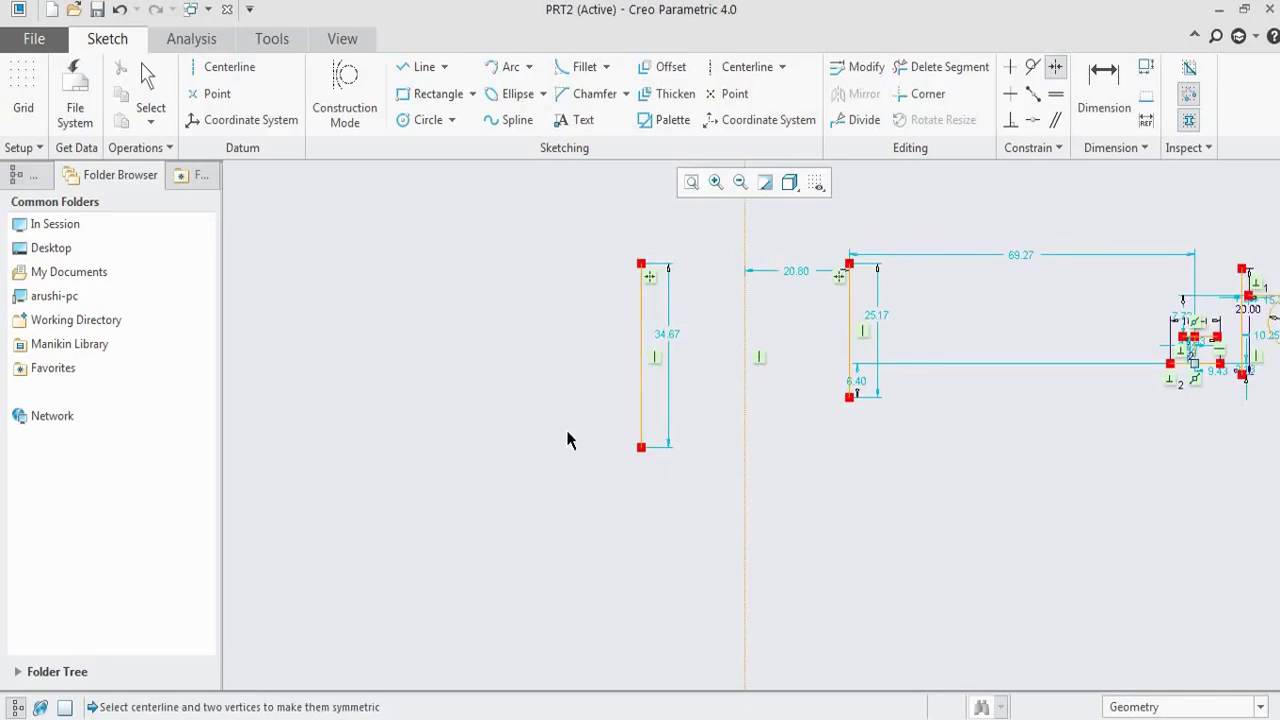
middle_click(810, 306)
Step: Set the distance between the centerline and the vertical line on its right to 40
double_click(795, 279)
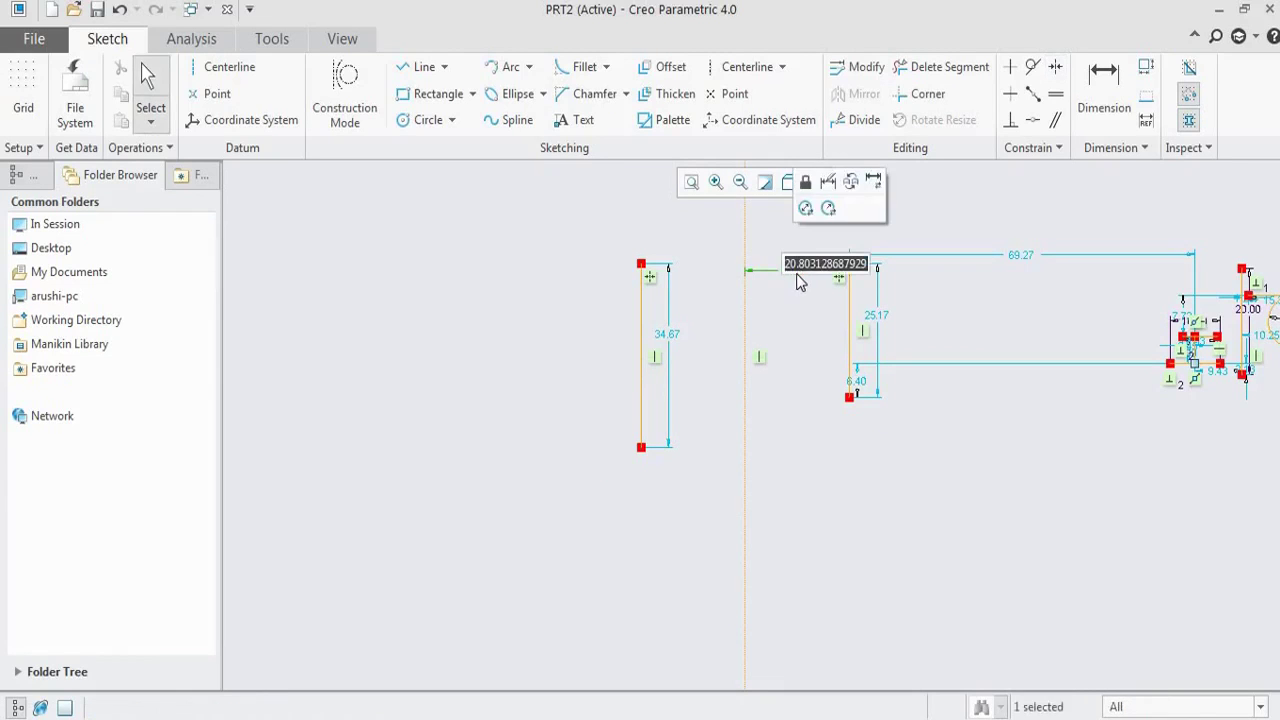
text(4)
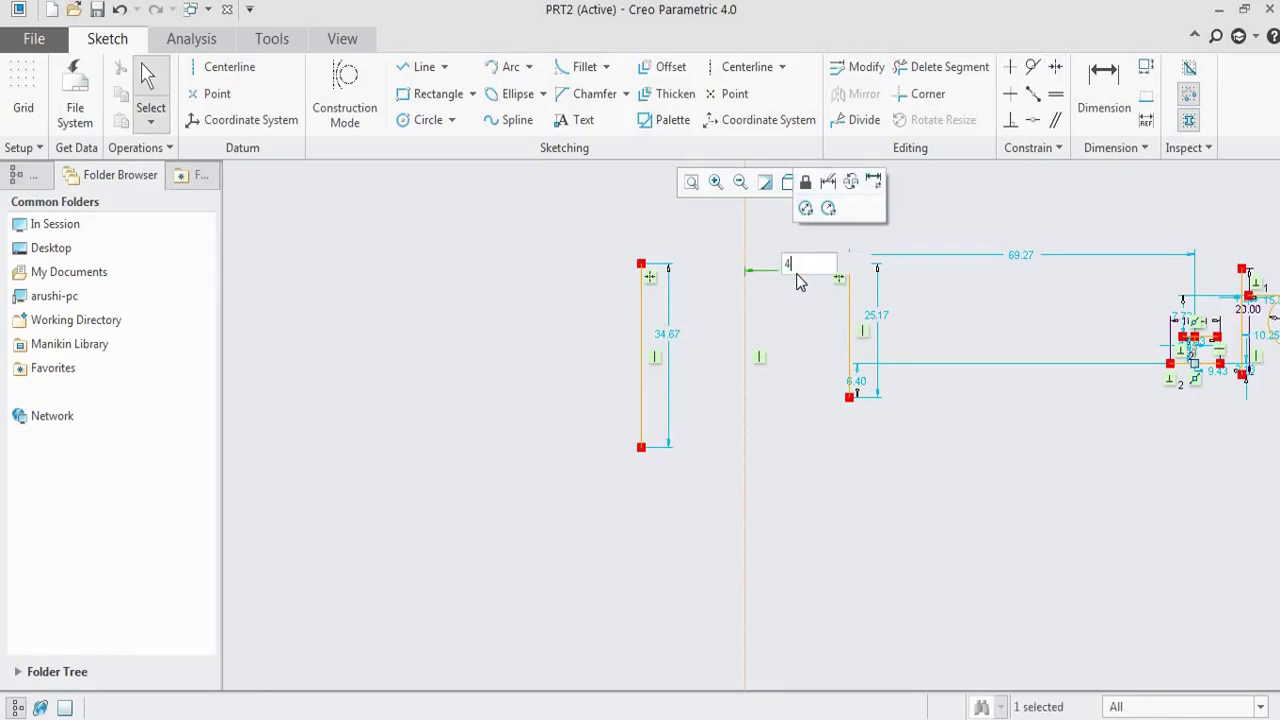
text(0)
key(Return)
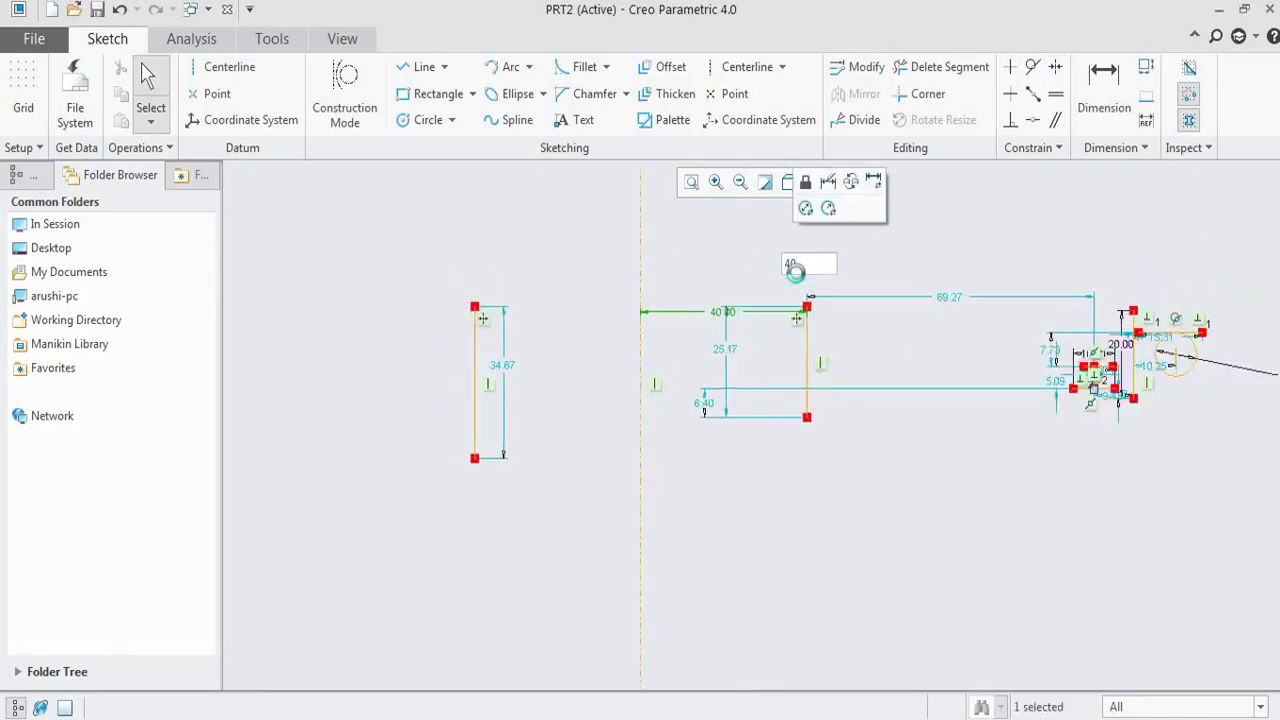
scroll(617, 428, up, 2)
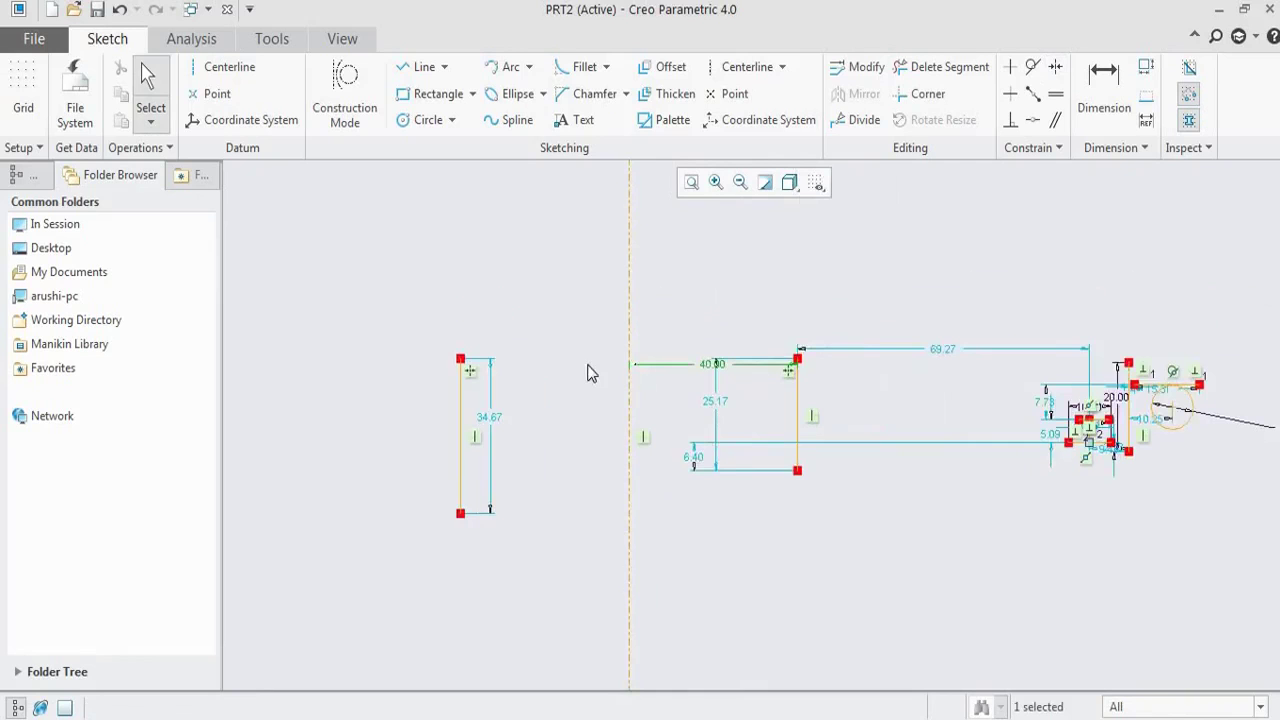
Step: Set the distance between the centerline and the vertical line on its right to 10
double_click(708, 372)
text(10)
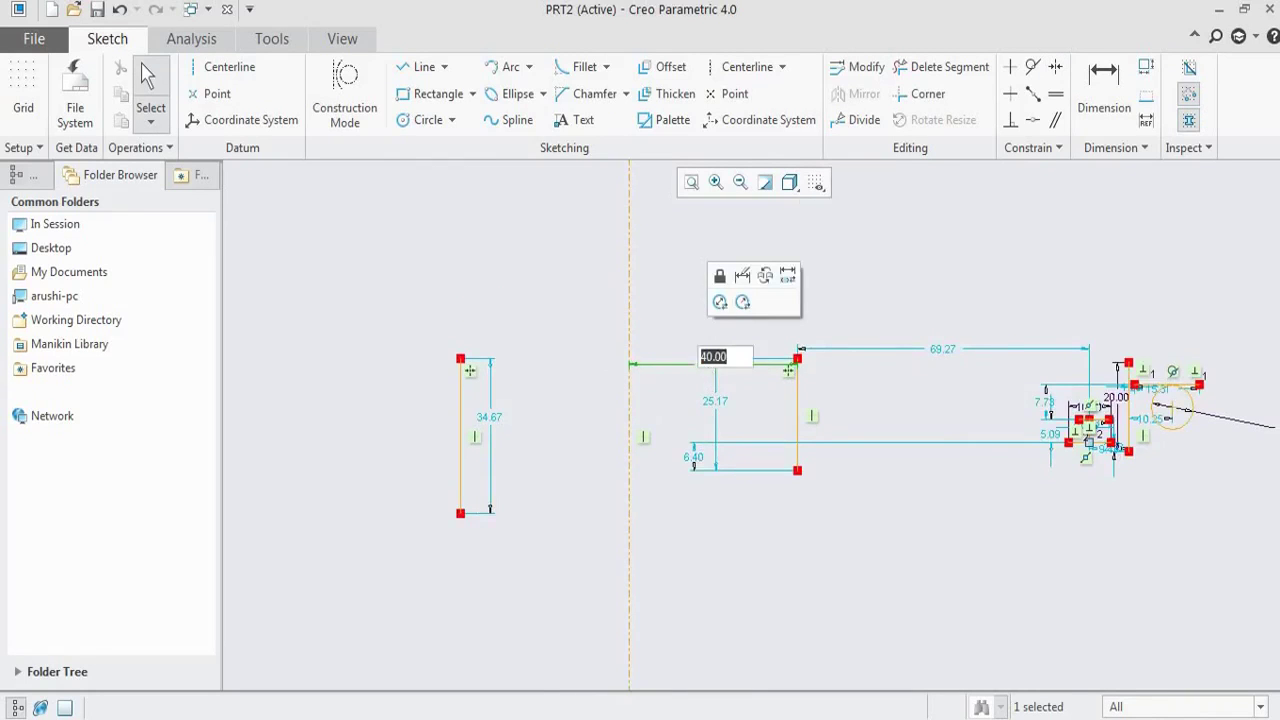
scroll(551, 392, down, 3)
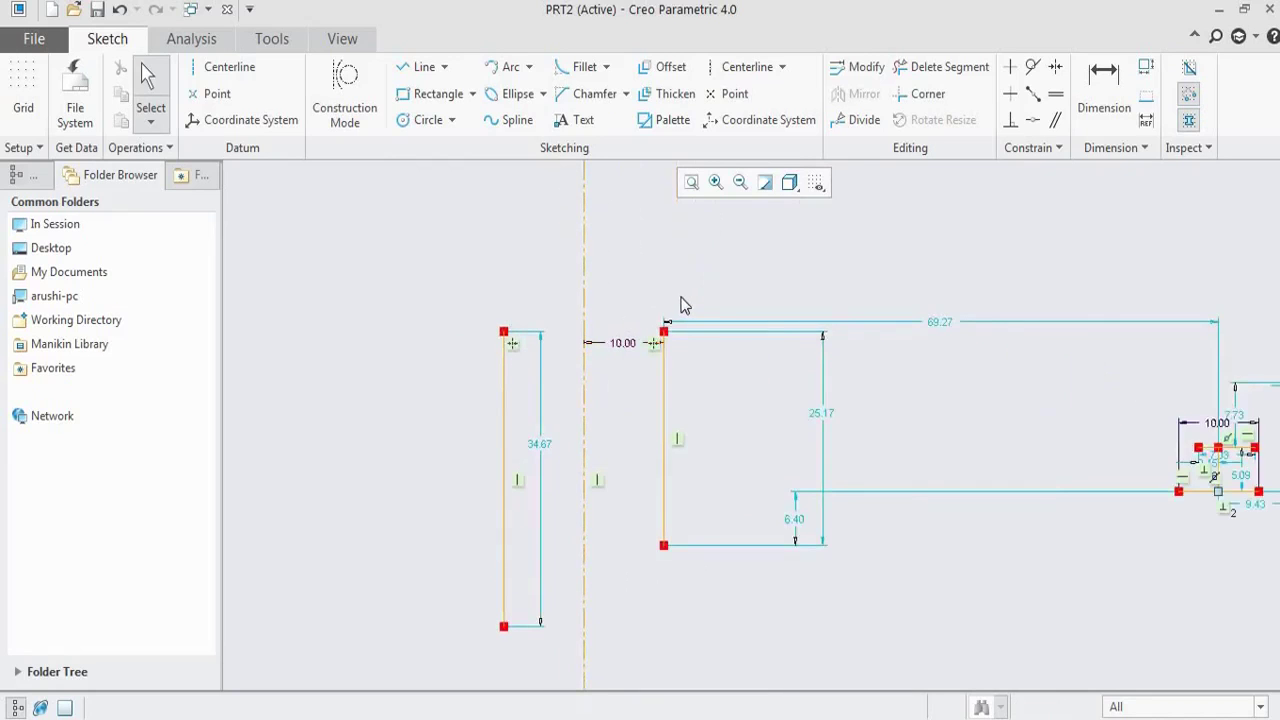
scroll(683, 300, up, 1)
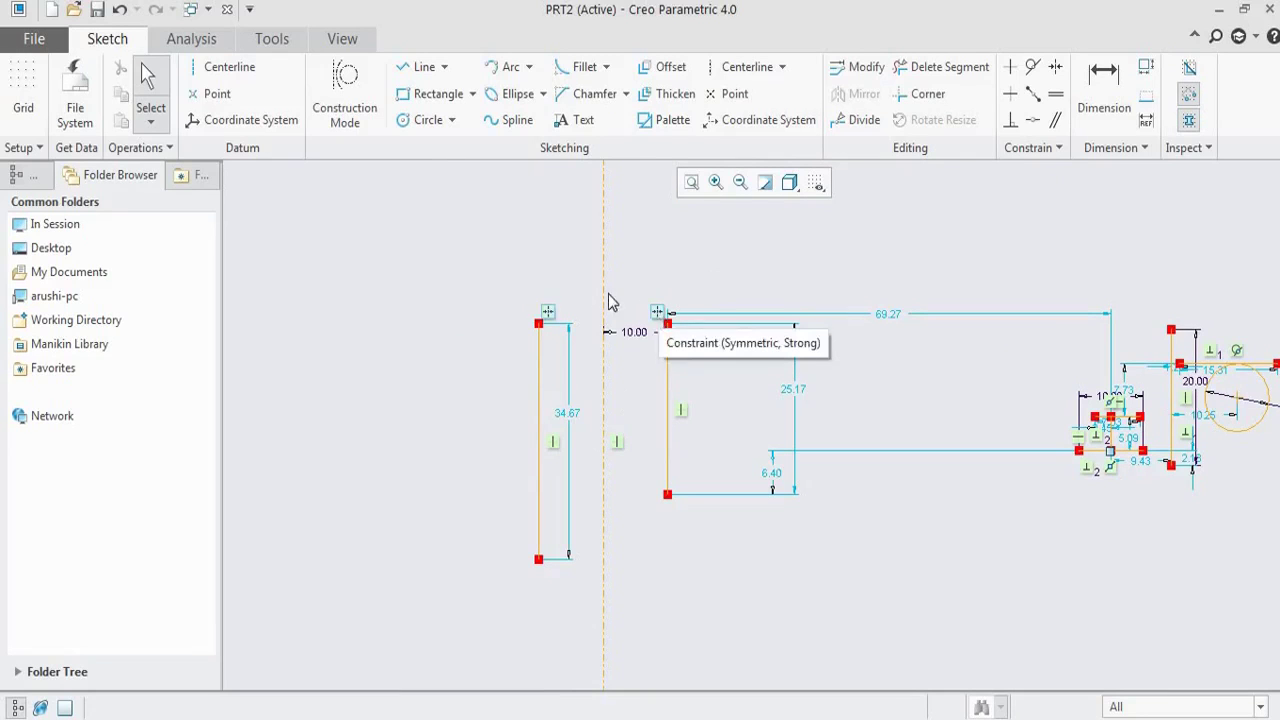
click(658, 316)
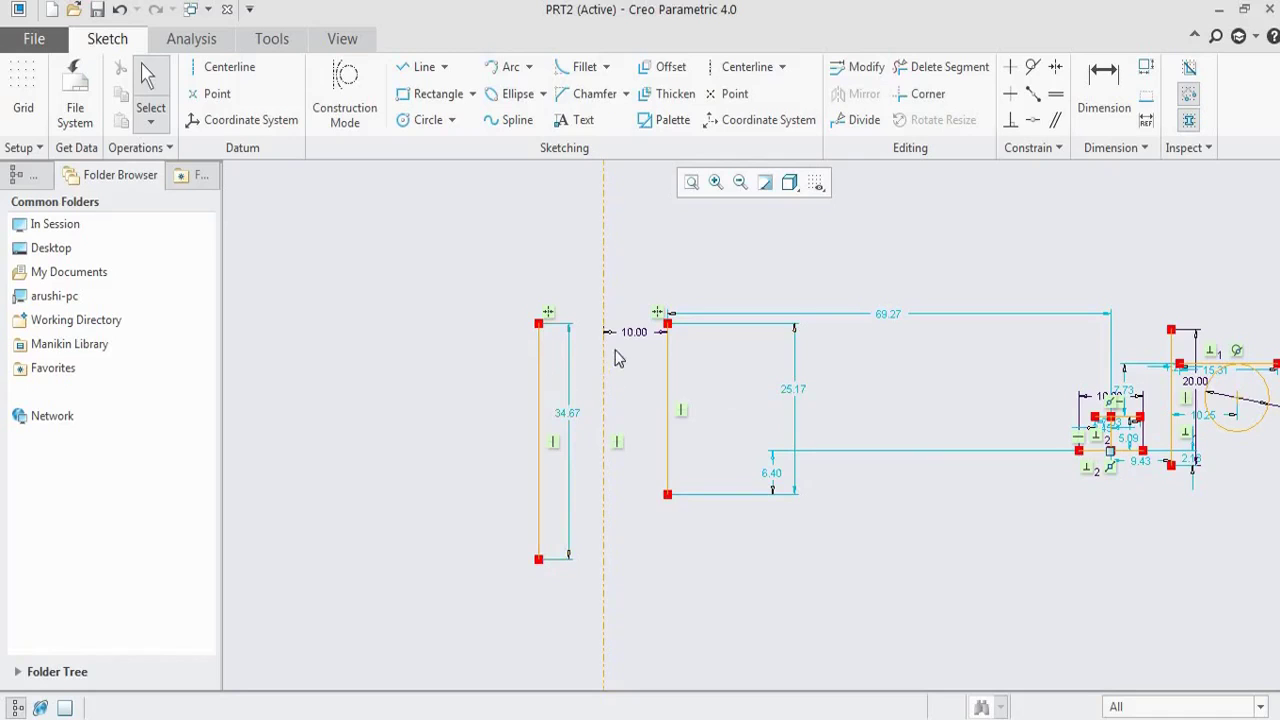
Step: Apply an equal-length constraint to the two vertical lines on either side of the centerline
click(1056, 97)
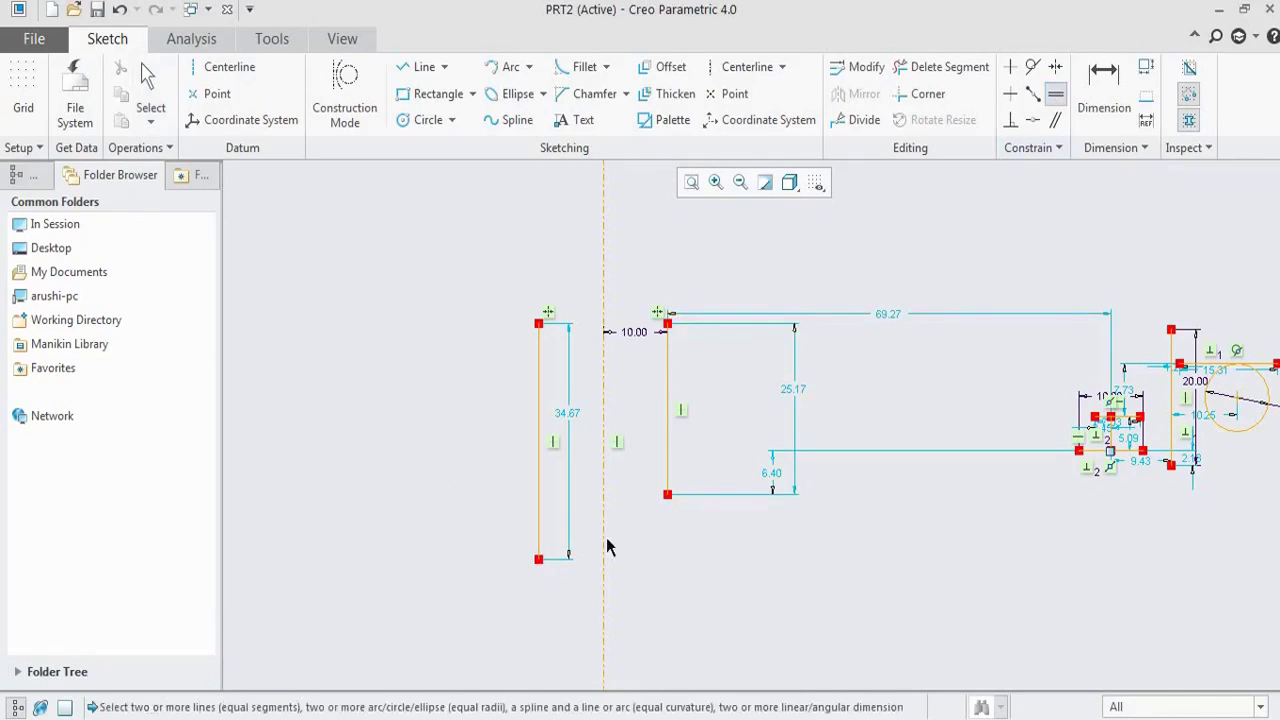
click(667, 370)
click(539, 379)
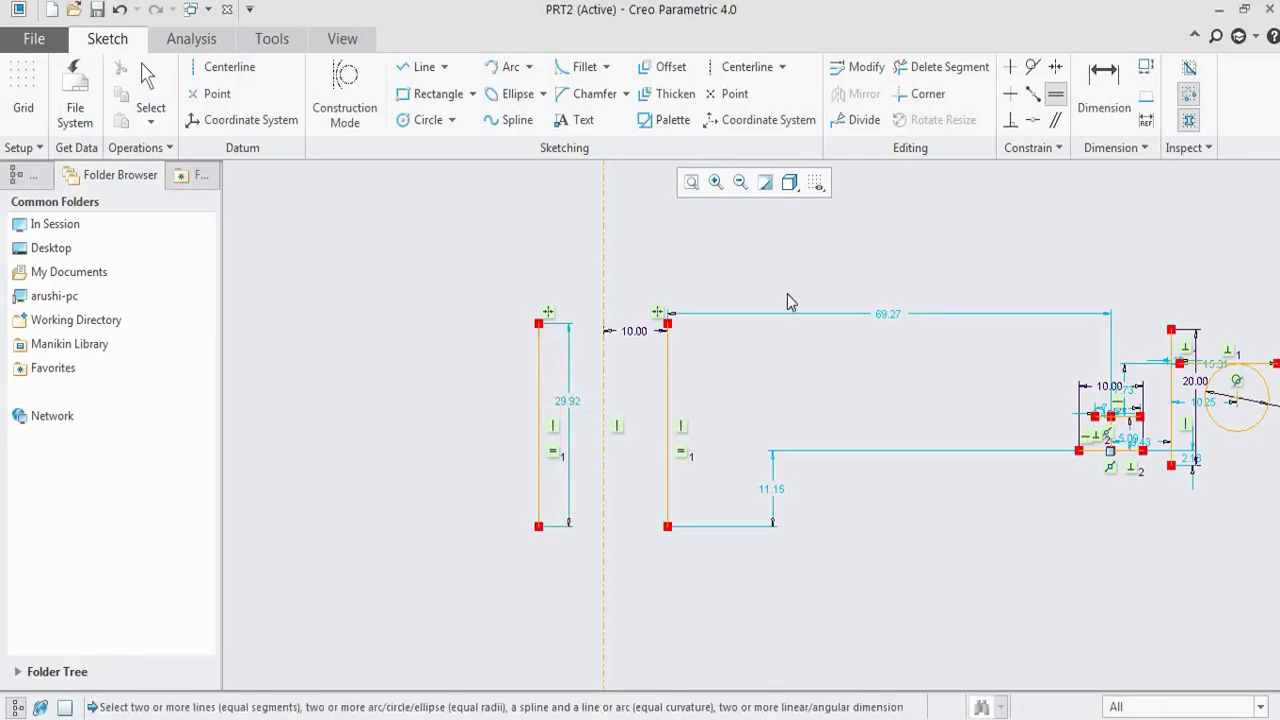
key(Escape)
Step: Set the length of the vertical line left of the centerline to 50
double_click(570, 408)
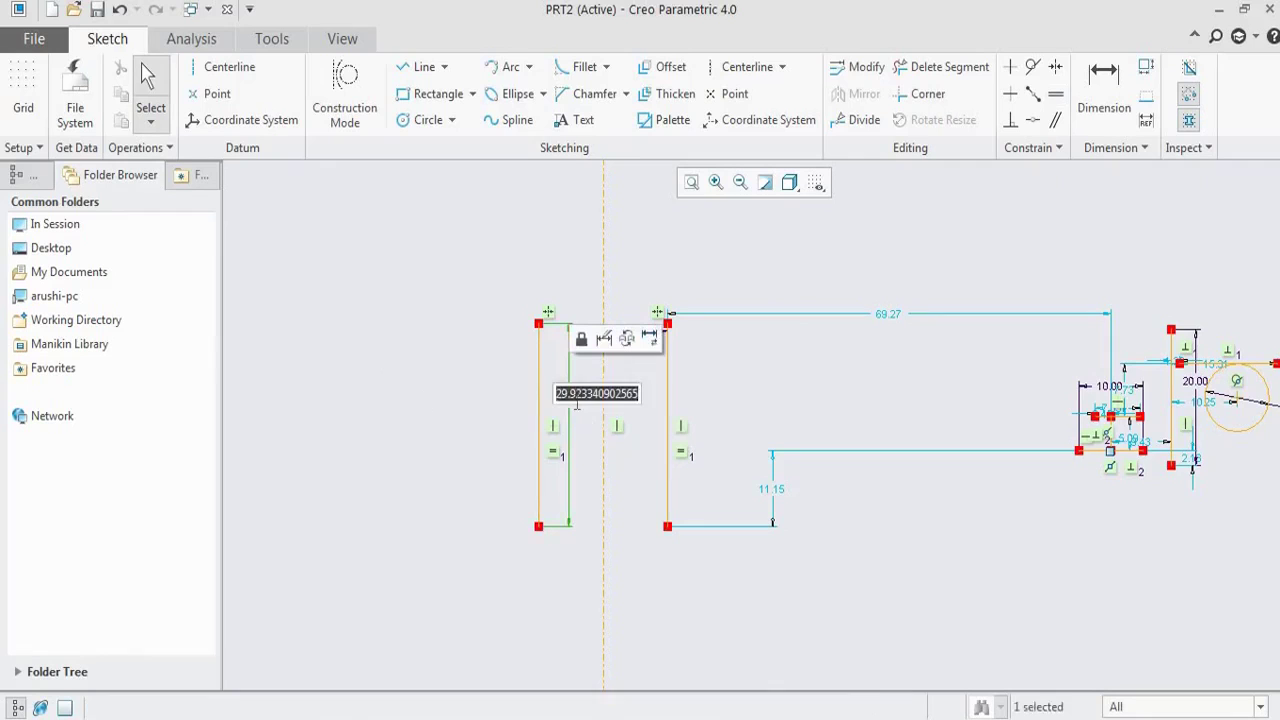
text(50)
key(Return)
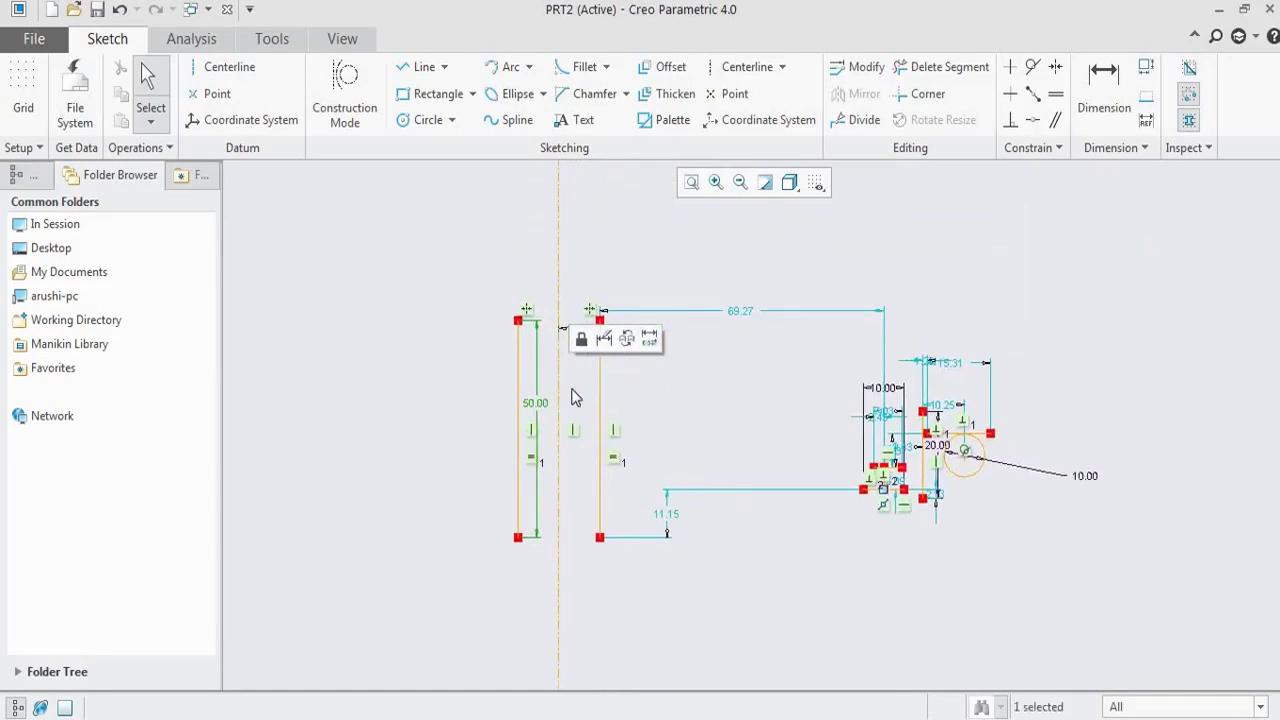
scroll(557, 390, down, 2)
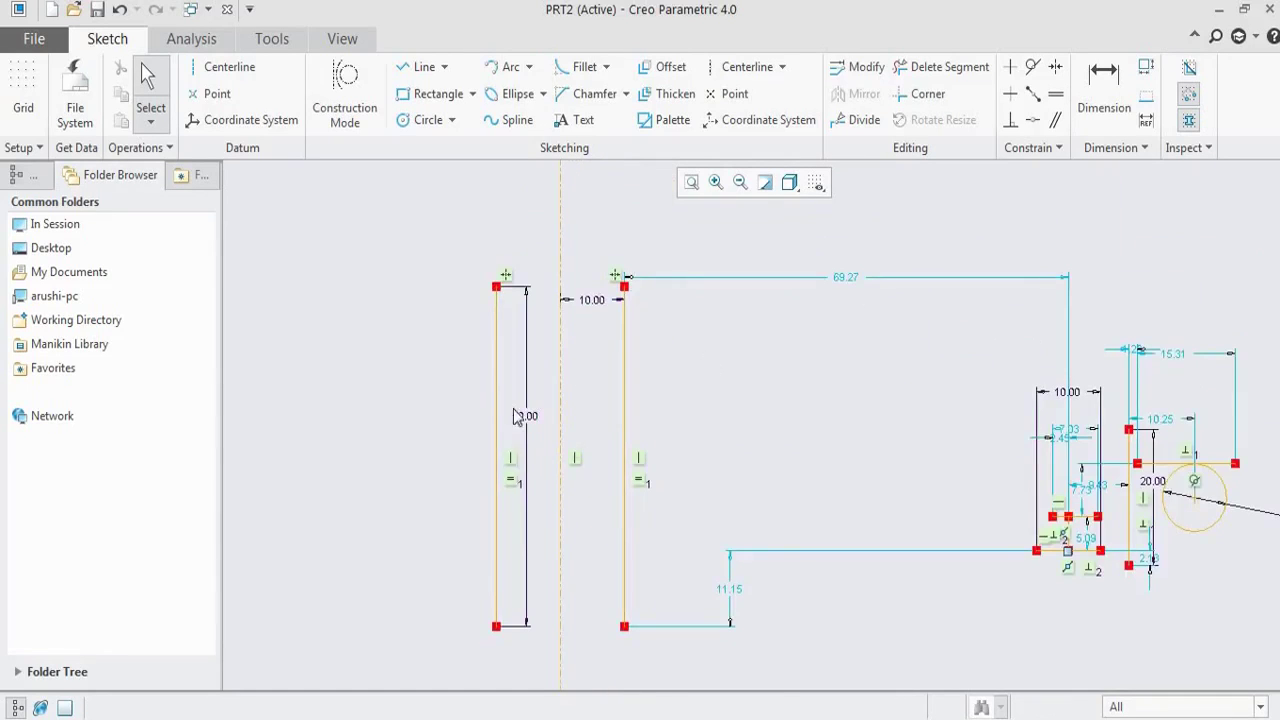
Step: Set the length of the vertical line left of the centerline to 15
scroll(530, 425, down, 1)
double_click(541, 428)
text(15)
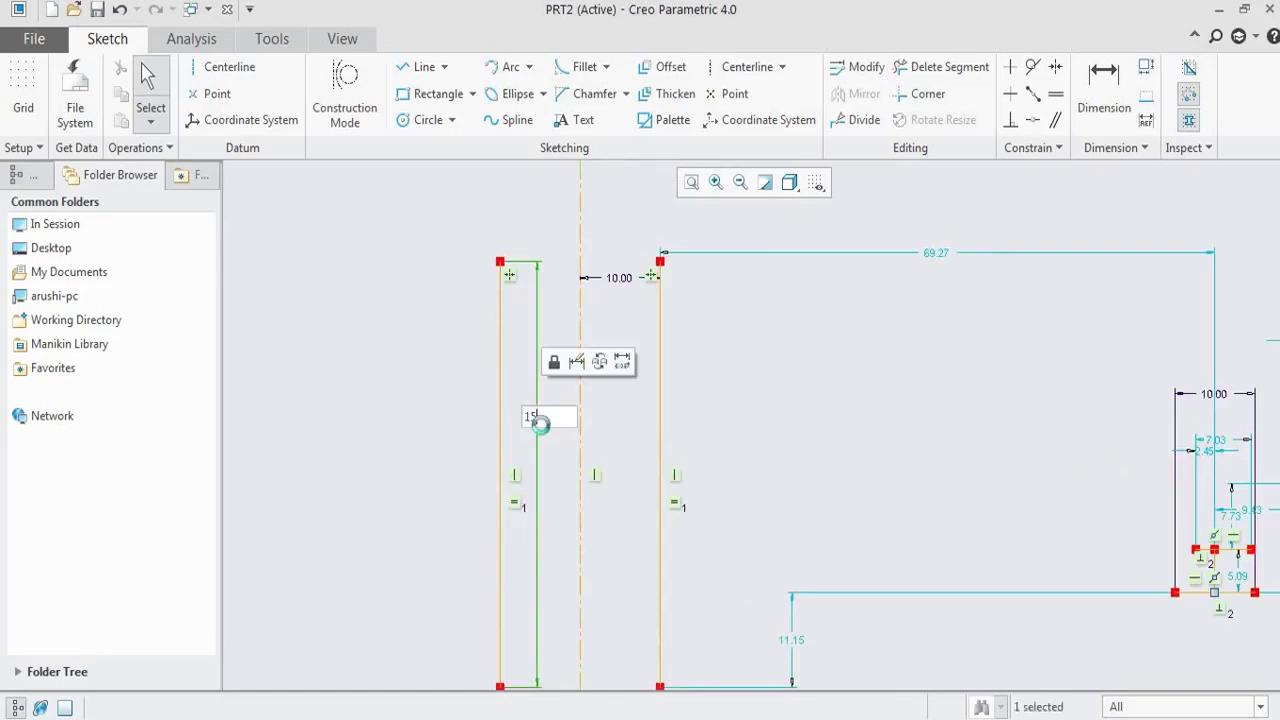
key(Return)
scroll(530, 488, down, 5)
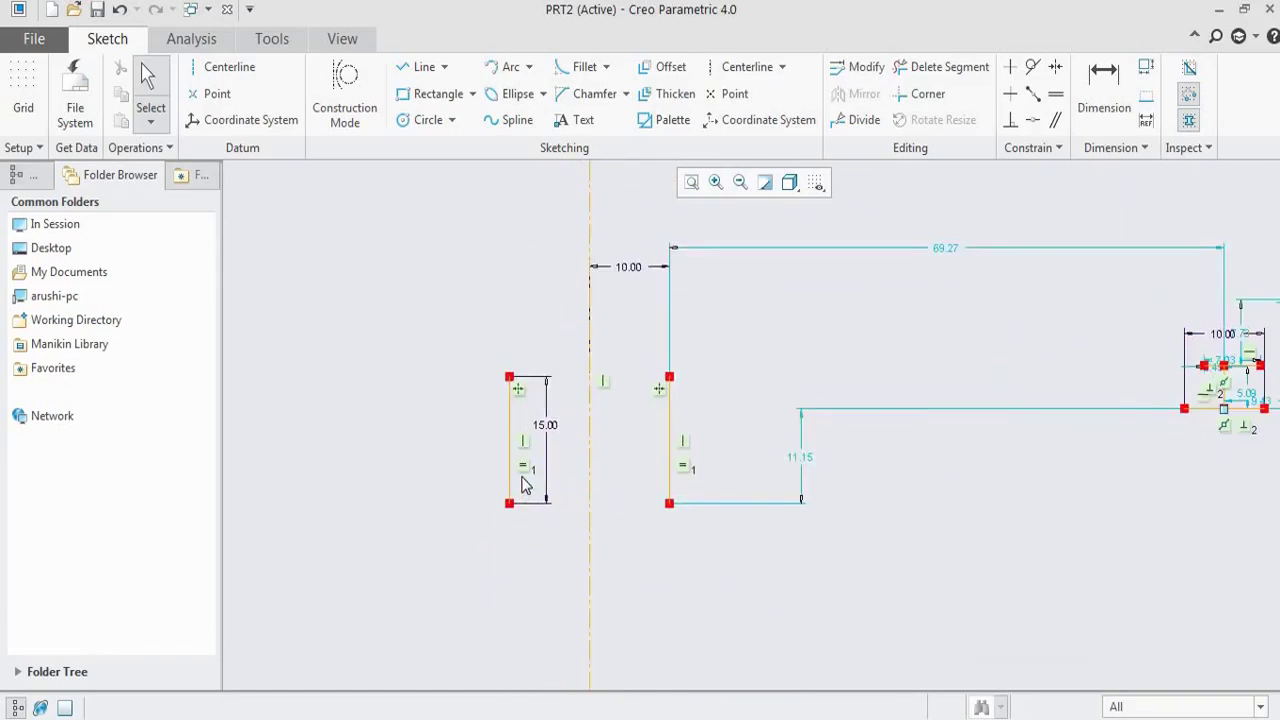
scroll(546, 463, up, 1)
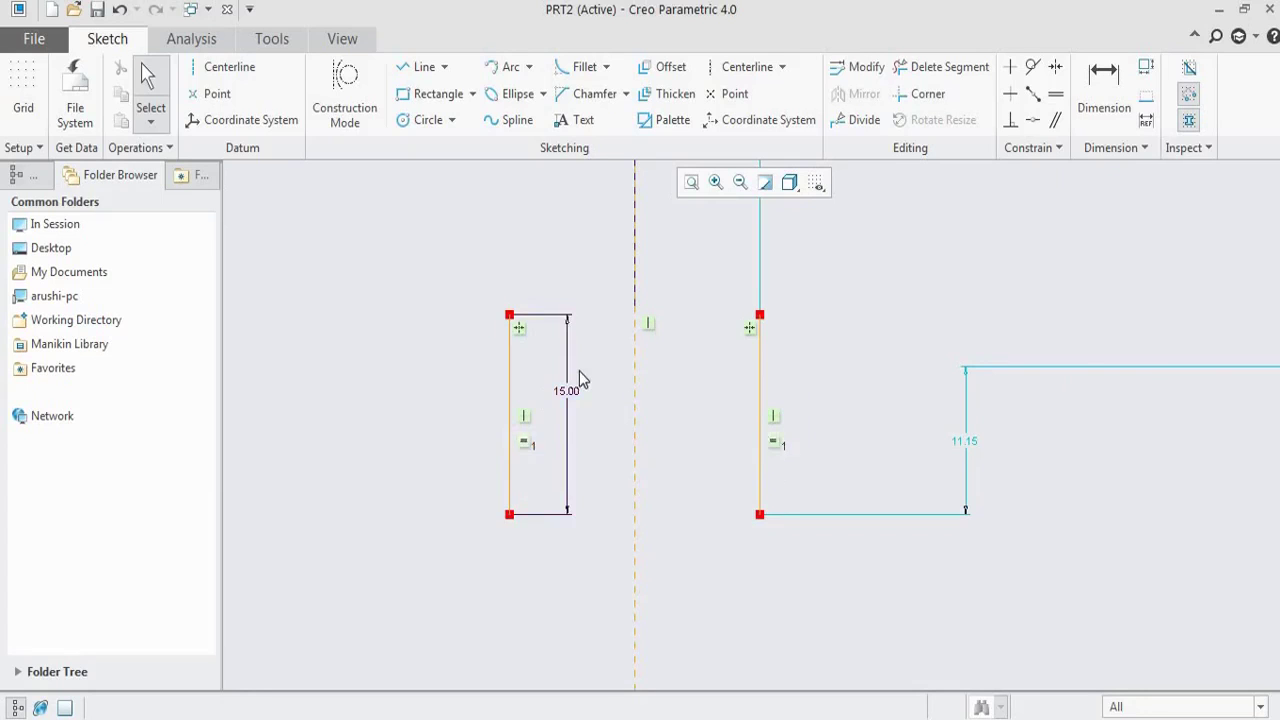
Step: Sketch a third vertical line about 35.5 left of the symmetric pair, snapping its length equal to the existing 15 line
scroll(577, 380, down, 5)
click(413, 74)
click(433, 478)
scroll(440, 486, down, 1)
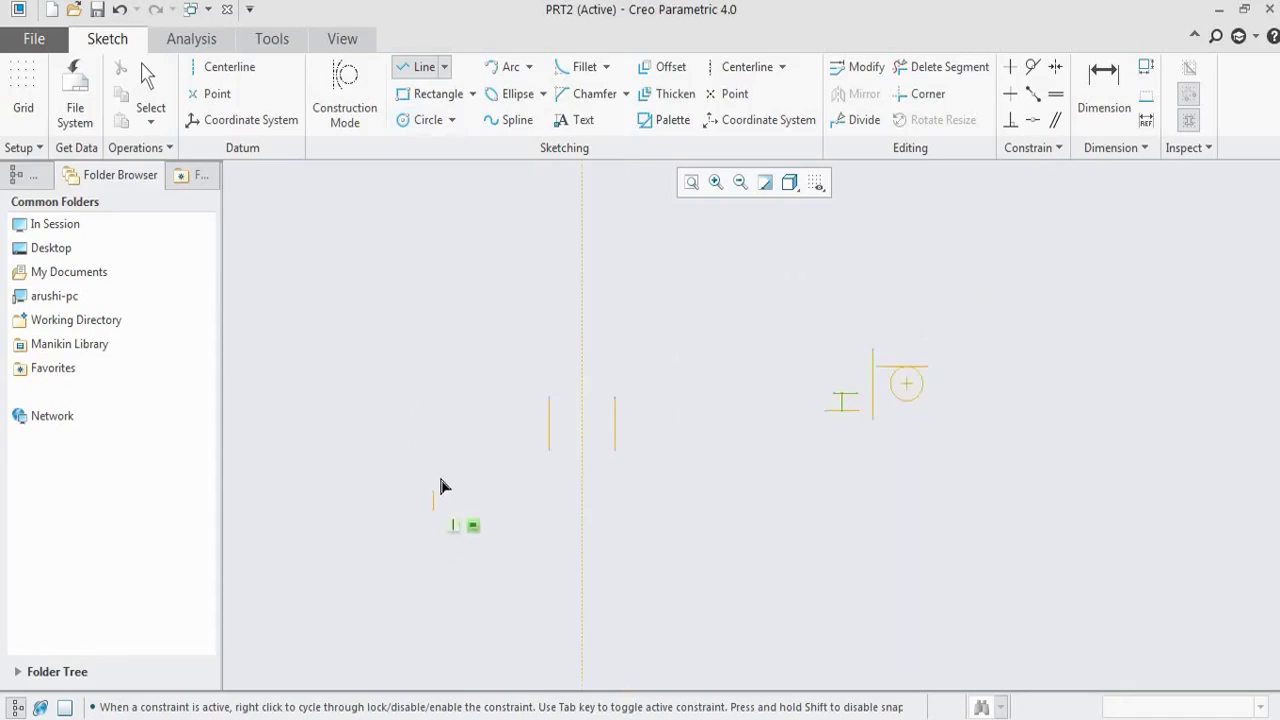
scroll(438, 473, up, 1)
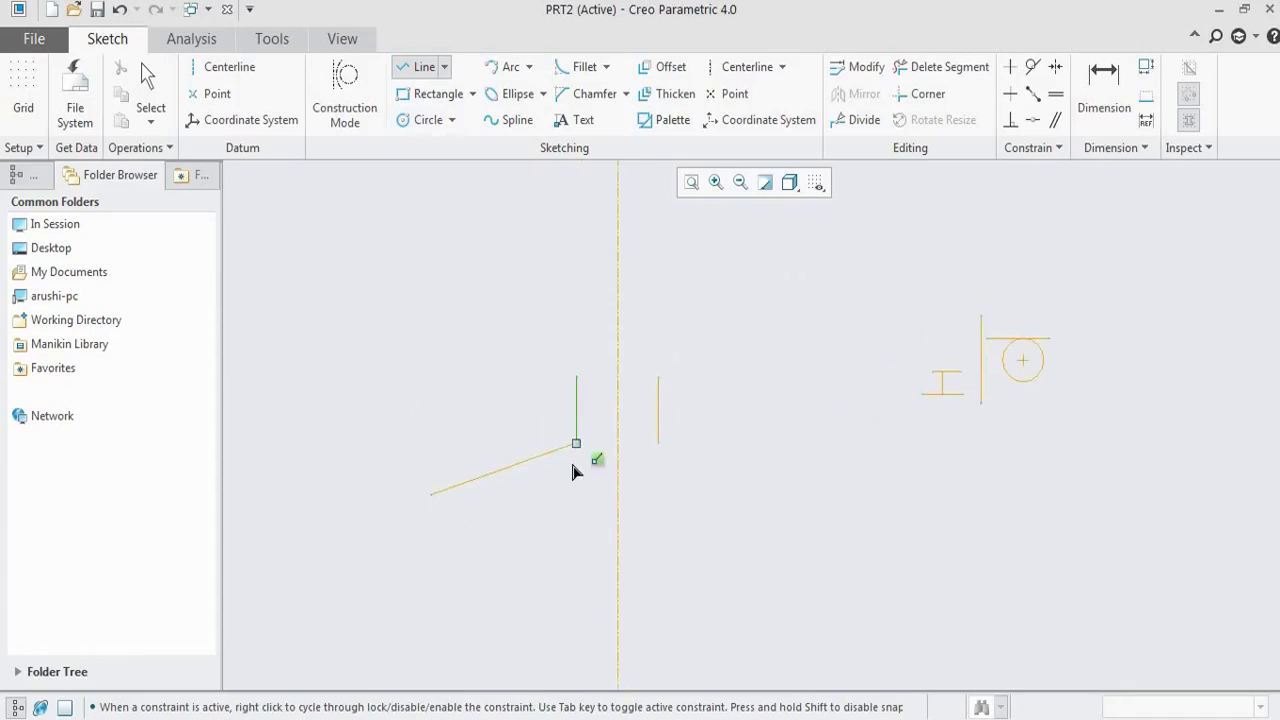
scroll(434, 591, up, 1)
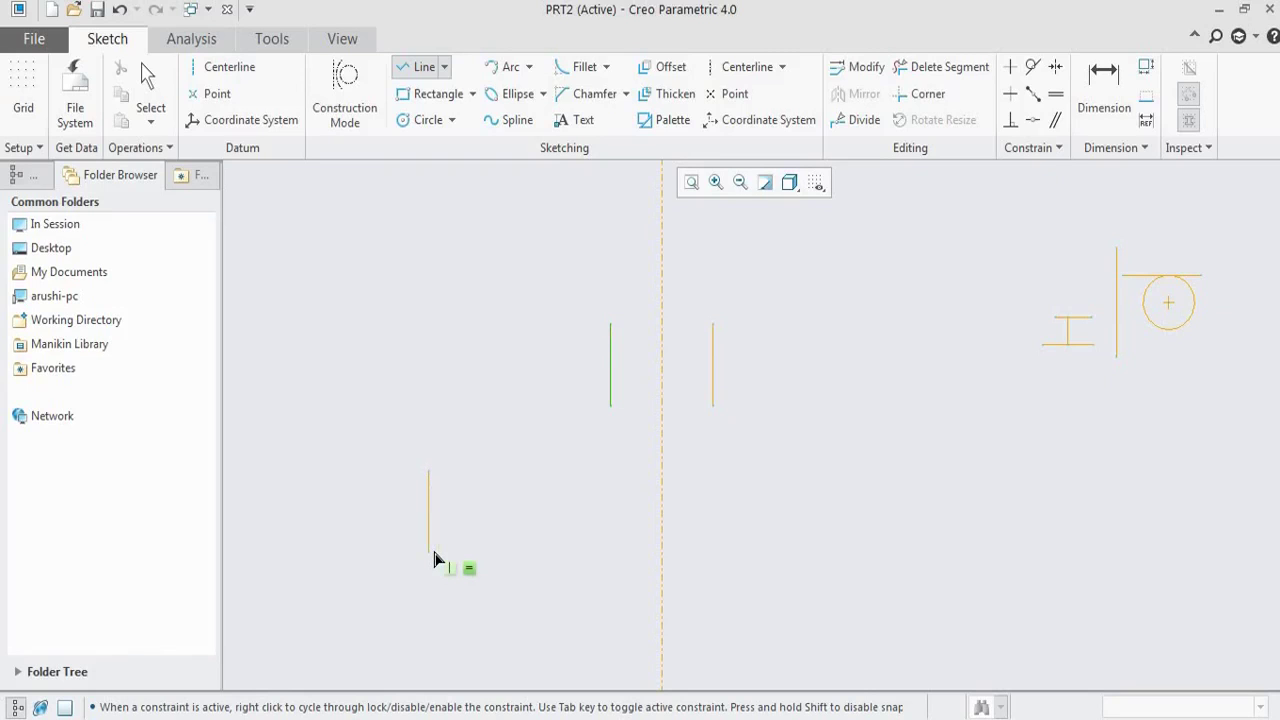
click(434, 552)
middle_click(477, 514)
middle_click(478, 516)
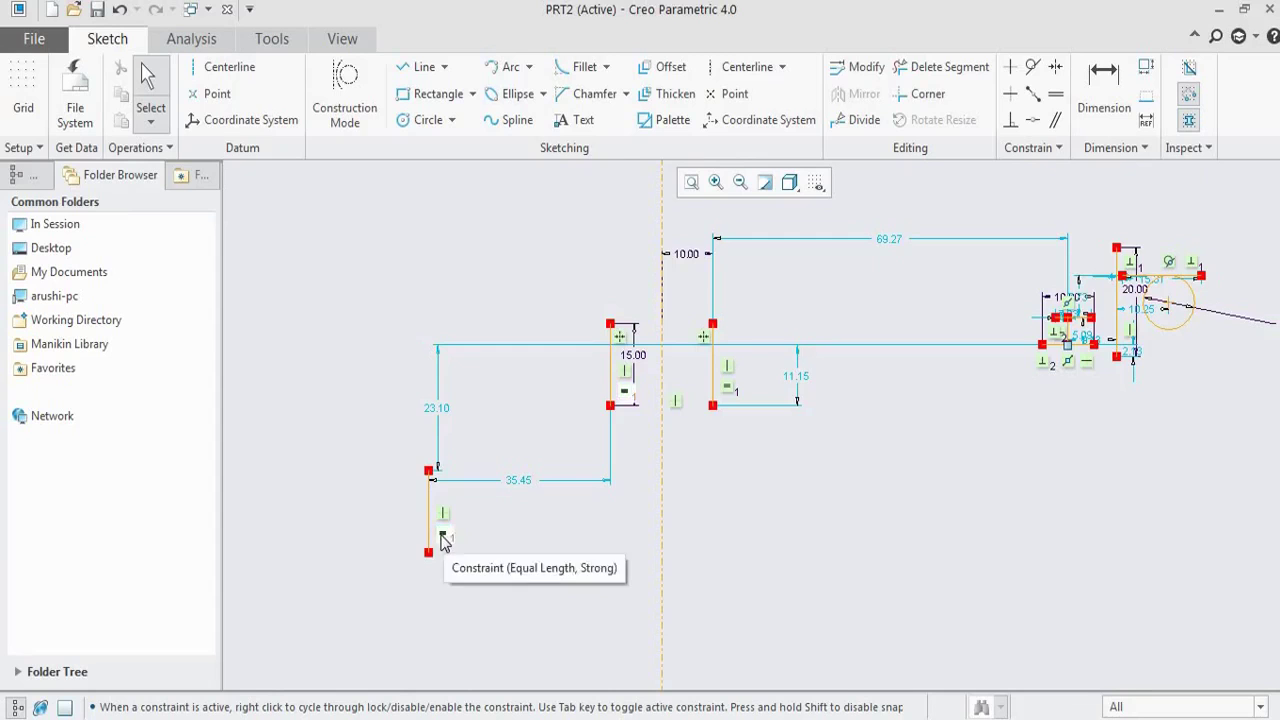
Step: Draw a second circle with radius equal to the existing circle, centered about 34.6 right of the 20 long vertical line
shift+middle_drag(620, 306, 414, 367)
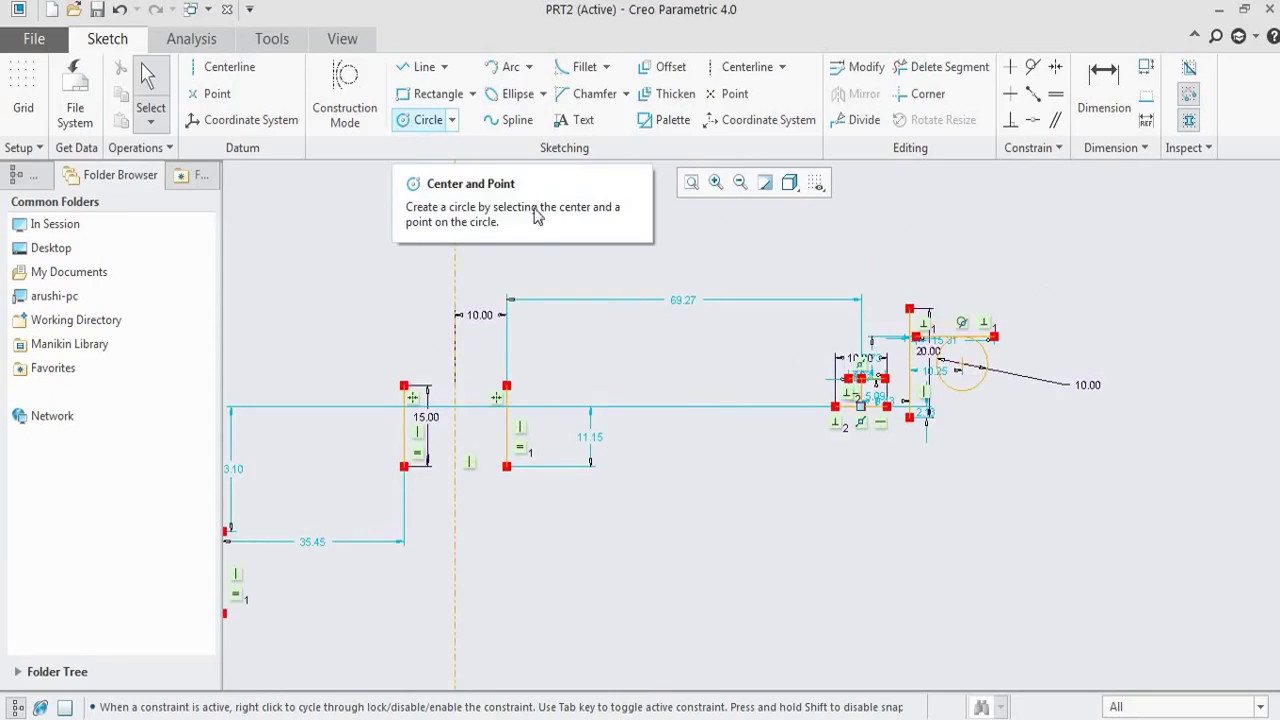
click(407, 122)
scroll(1022, 340, down, 3)
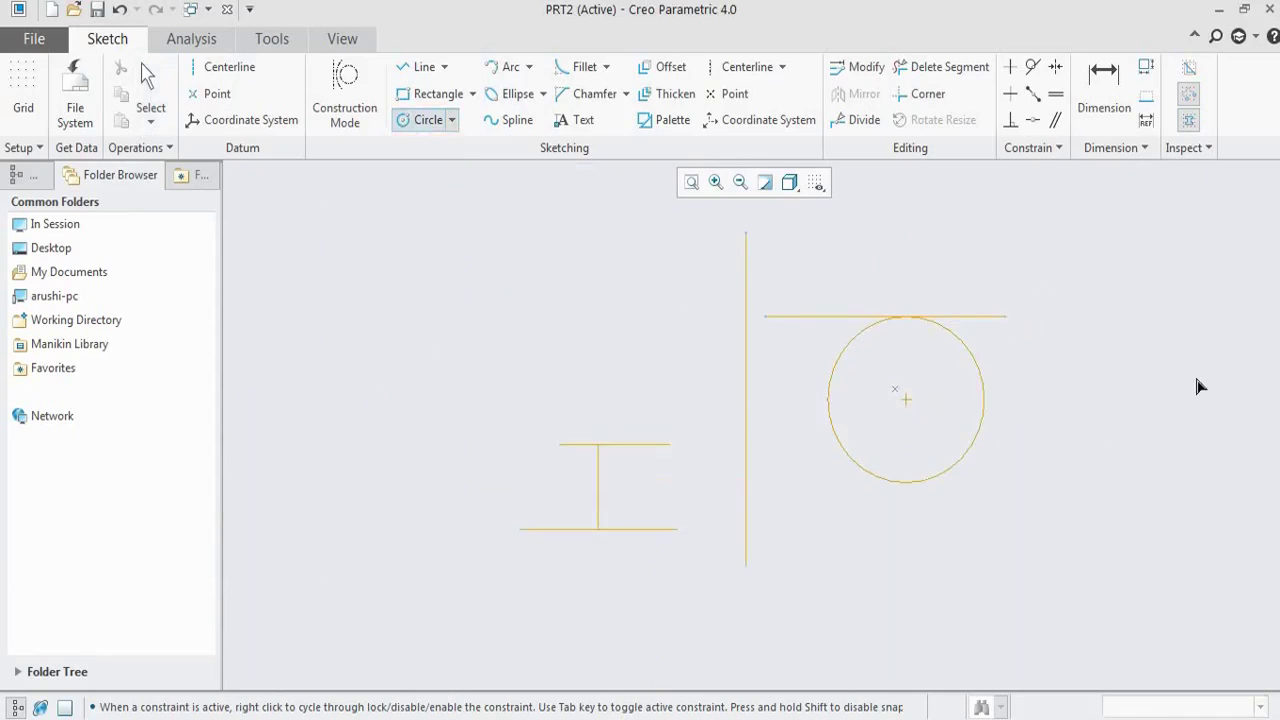
shift+middle_drag(1043, 337, 1021, 310)
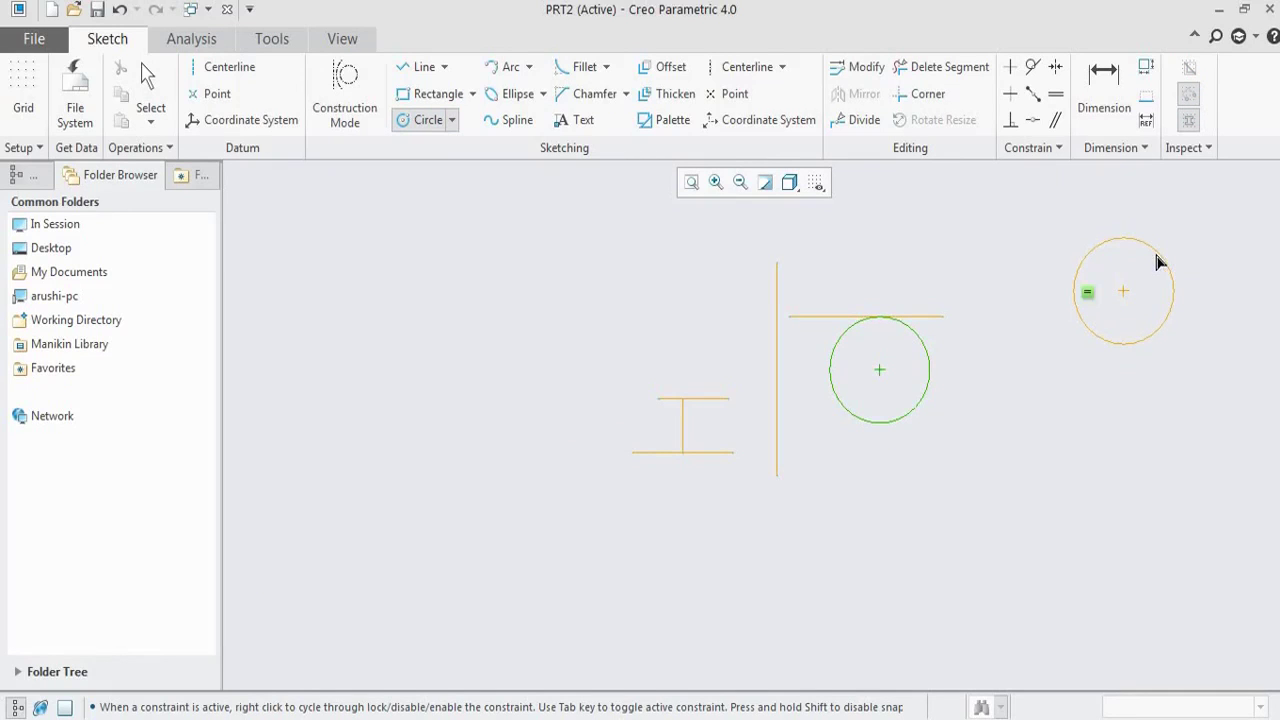
click(1157, 262)
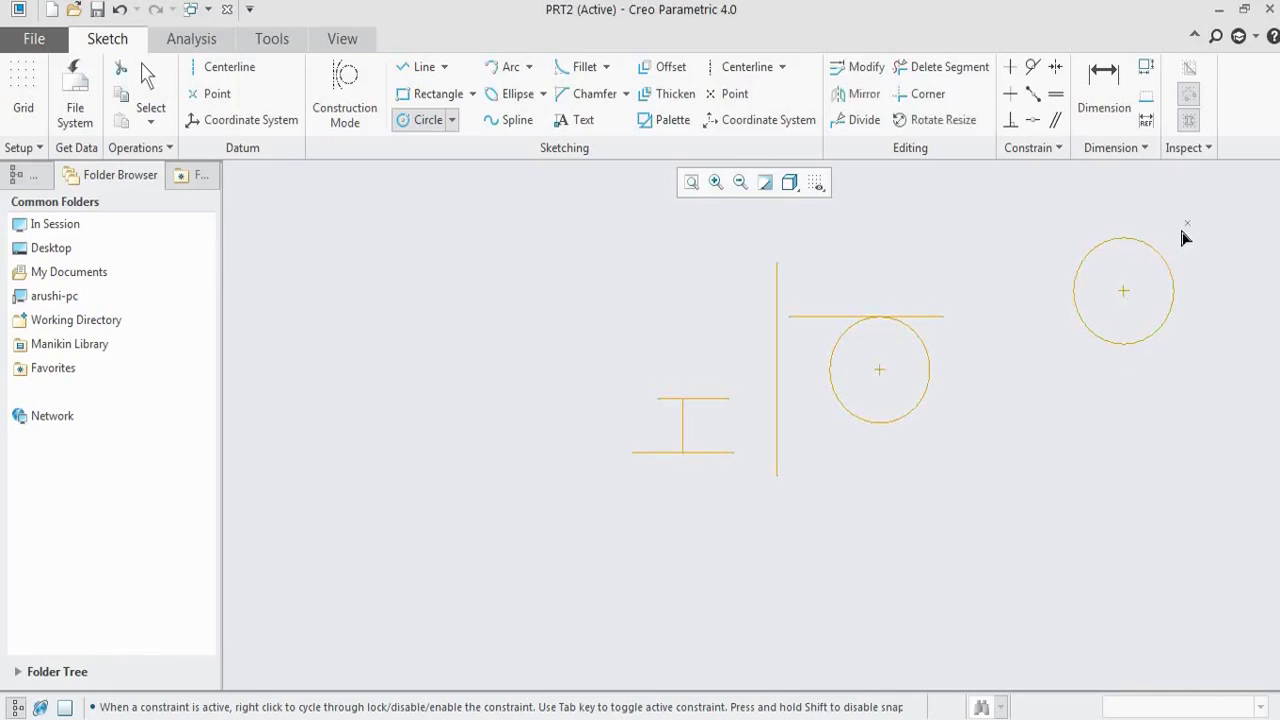
middle_click(1177, 250)
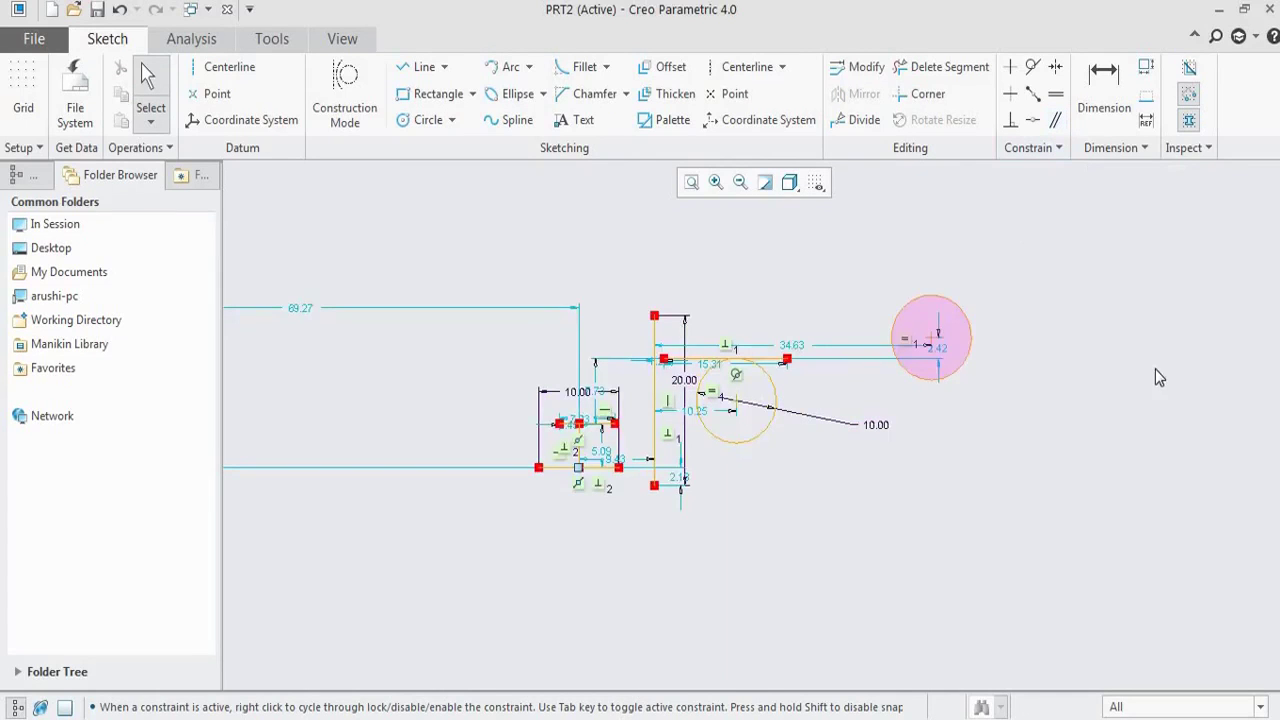
Step: Sketch a horizontal line in the empty area, its right end about 31.9 left of the third equal-length vertical line
scroll(1155, 369, down, 4)
scroll(651, 475, up, 5)
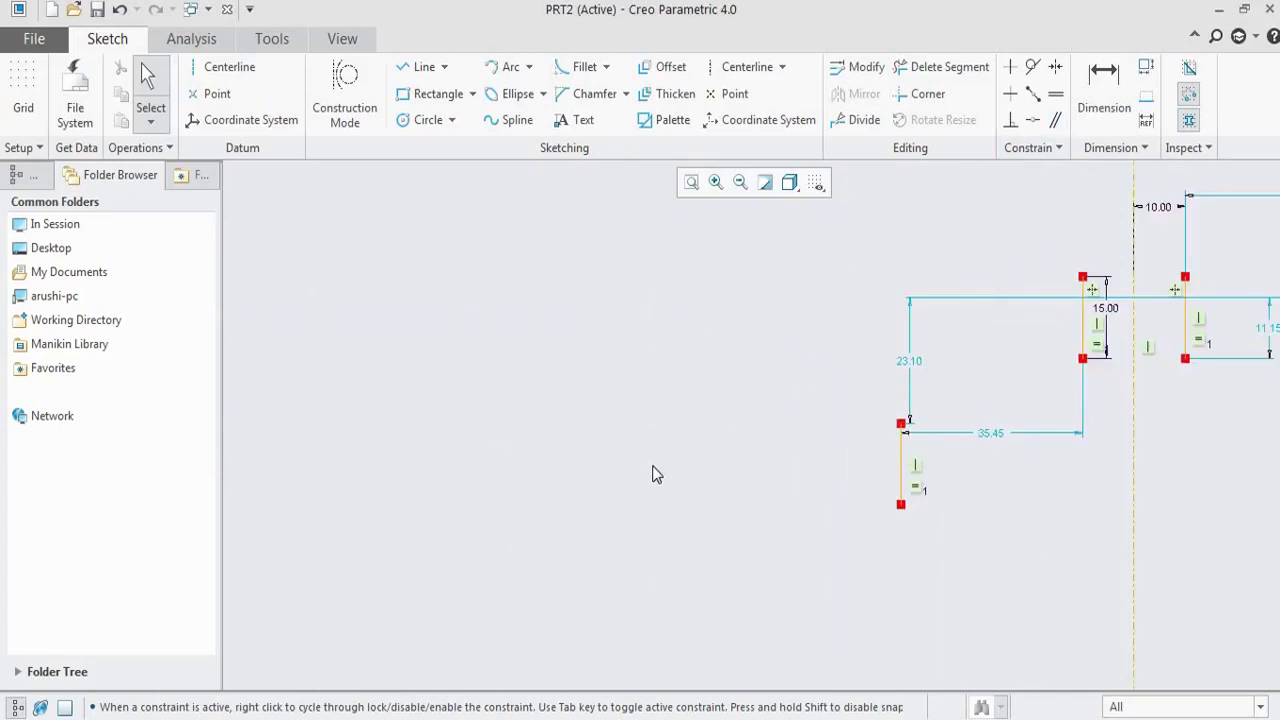
scroll(657, 466, up, 3)
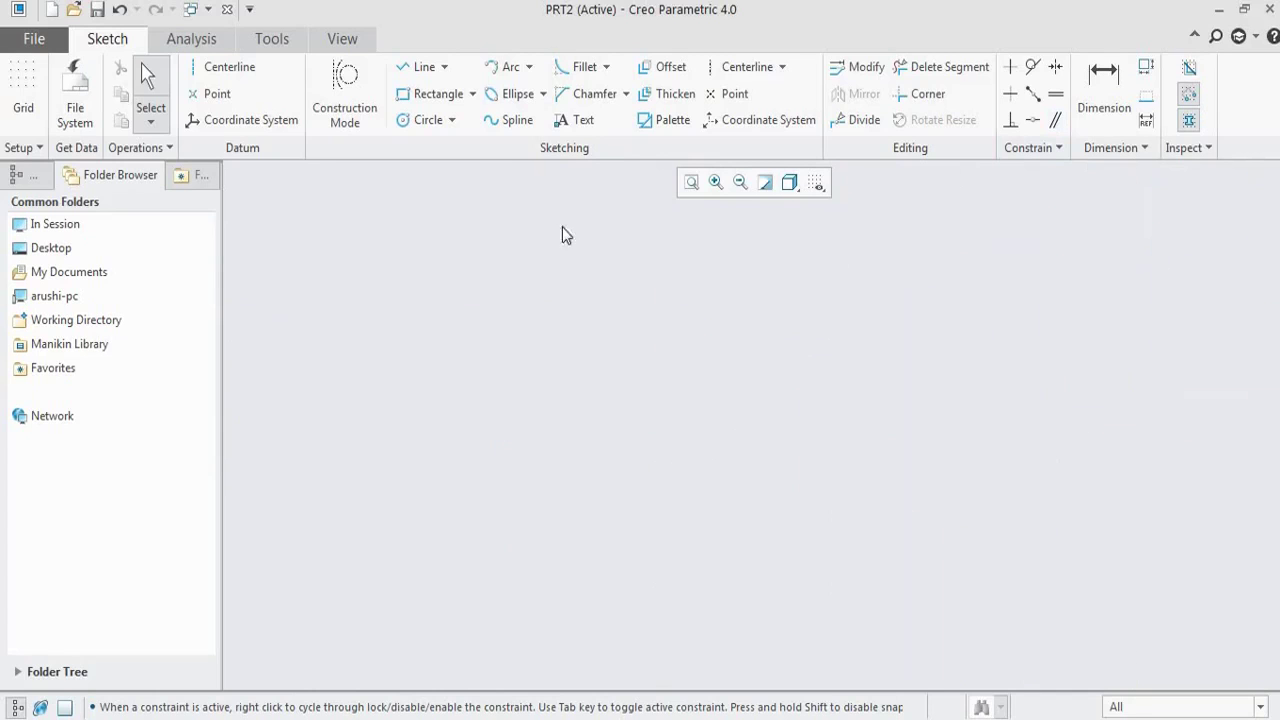
click(420, 66)
click(548, 276)
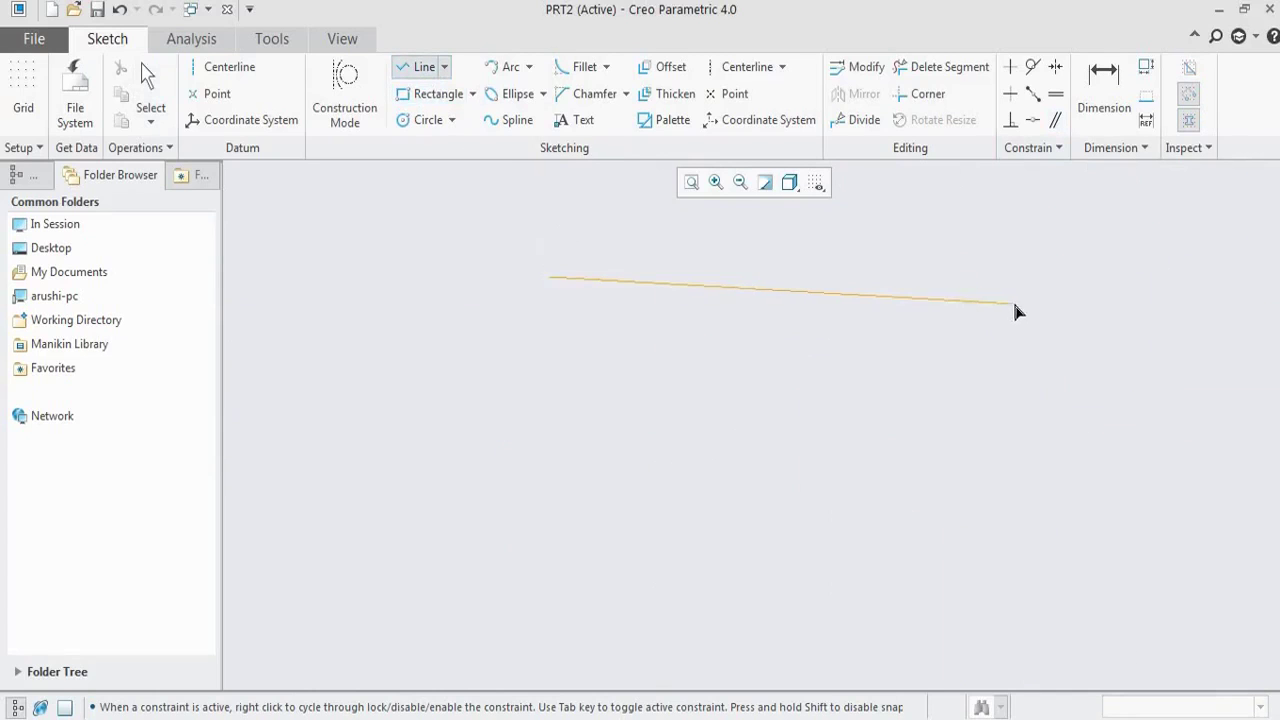
click(898, 276)
middle_click(898, 276)
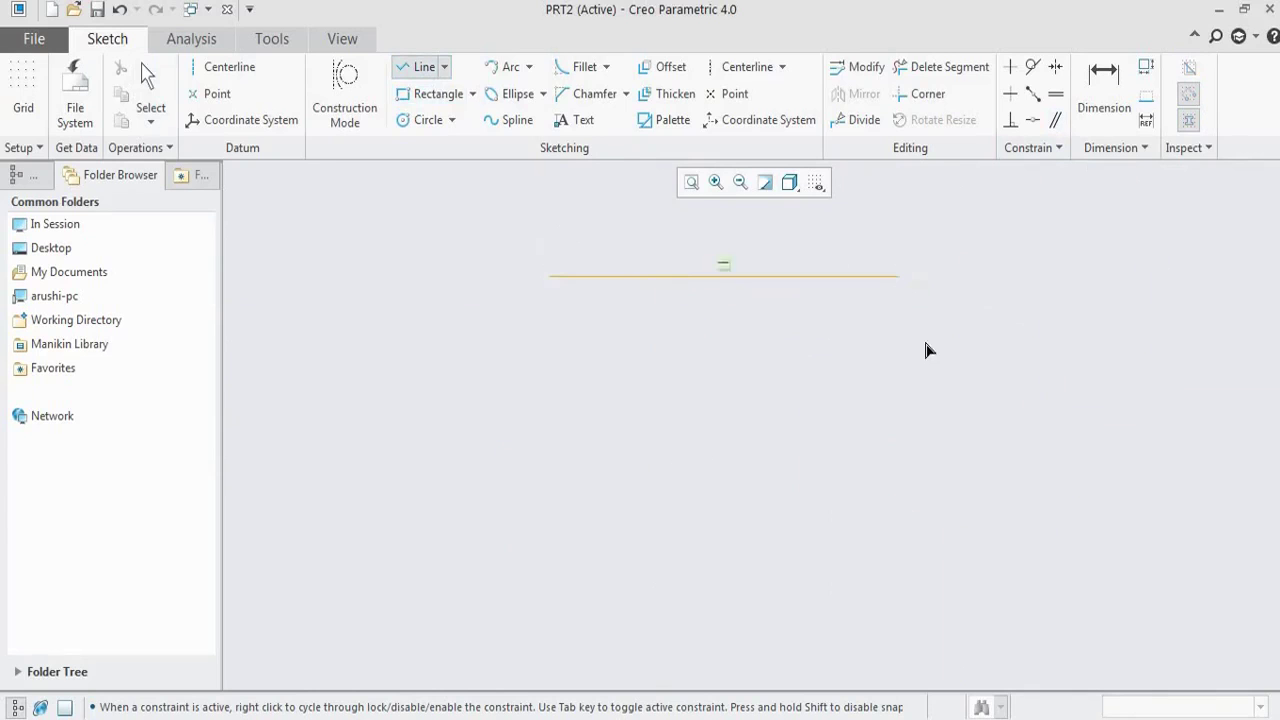
Step: Sketch a line sloping down to the right at about 29 degrees, starting about 6.6 directly below the horizontal line's left end
click(548, 388)
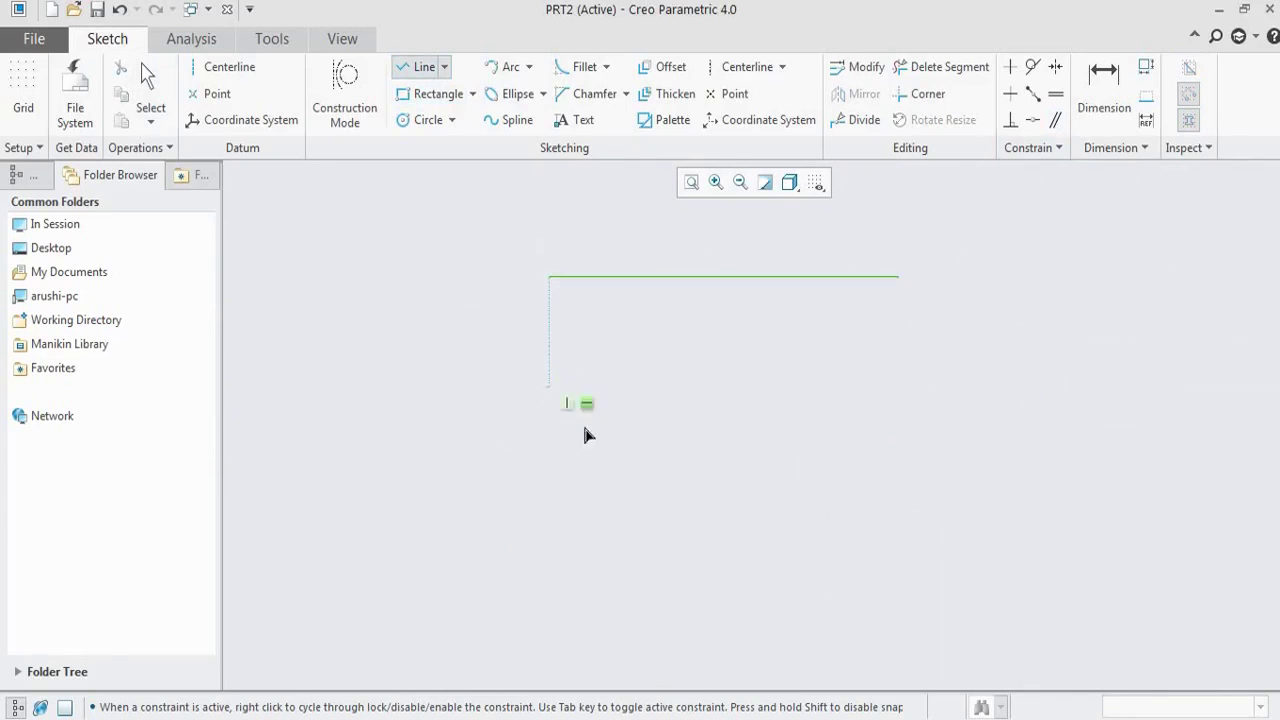
click(825, 550)
middle_click(825, 550)
middle_click(1010, 353)
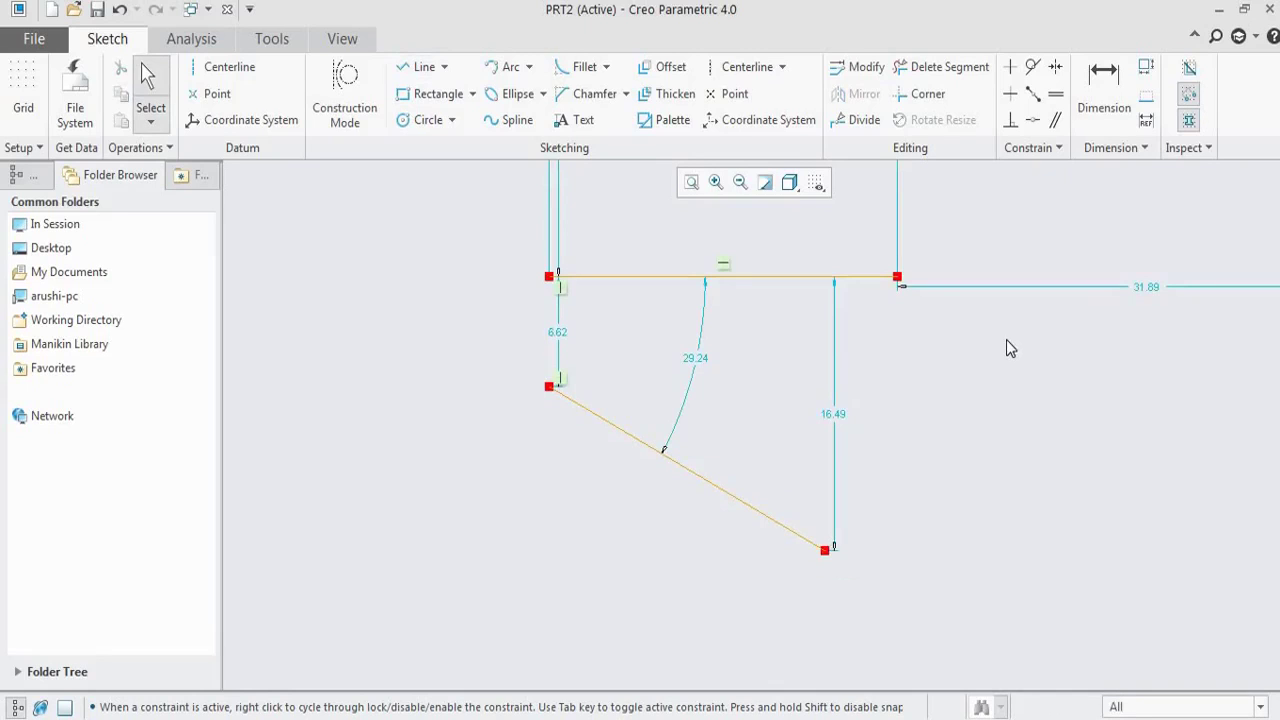
Step: Apply a parallel constraint between the horizontal line and the sloping line below it
click(1058, 122)
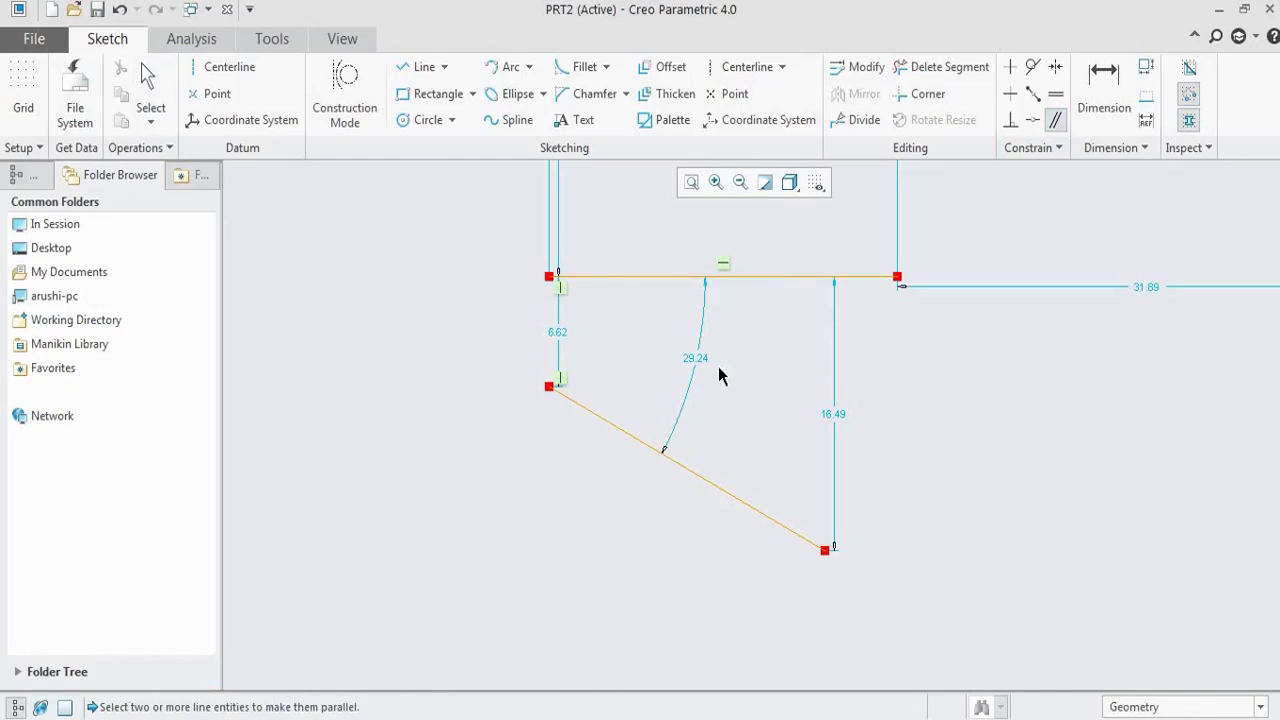
click(744, 278)
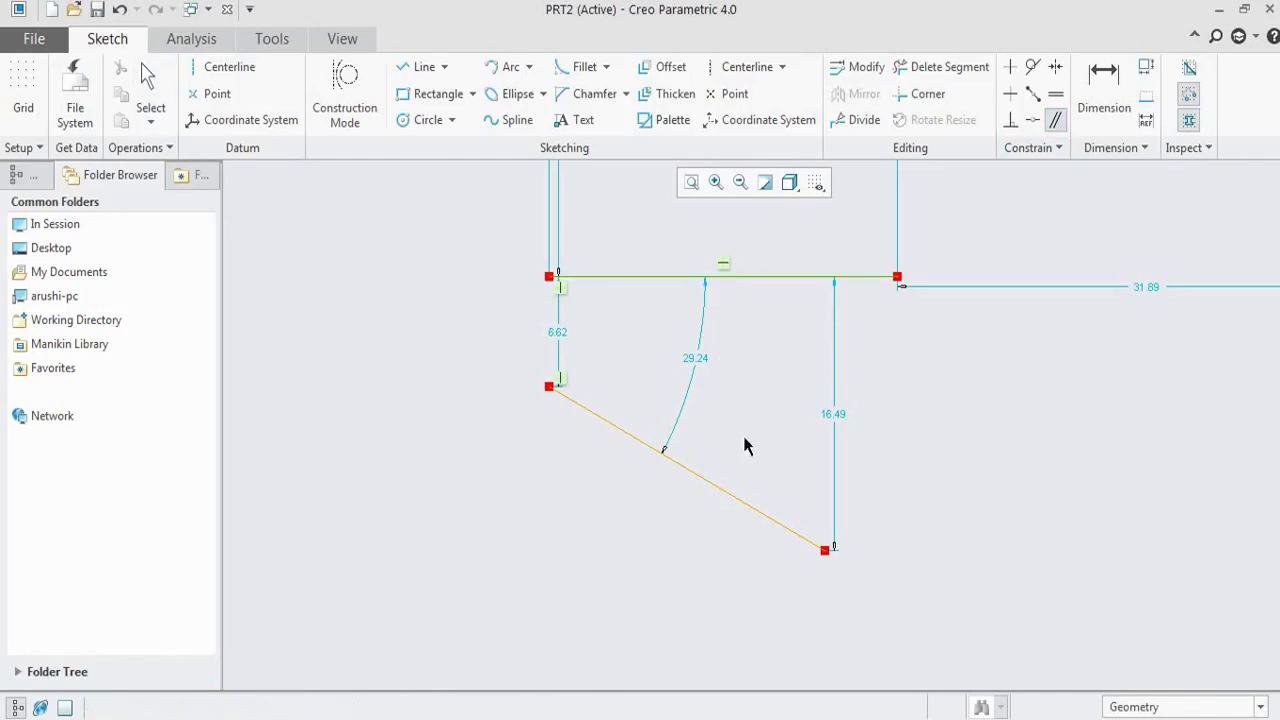
click(706, 479)
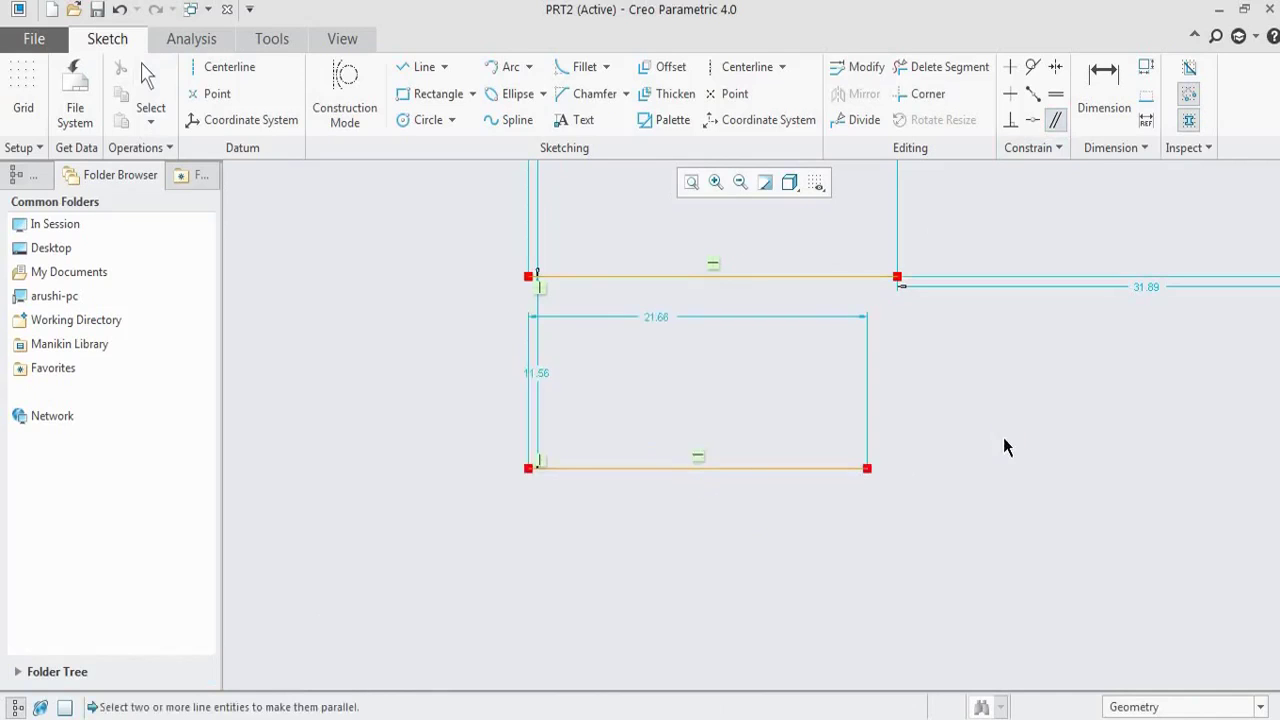
scroll(568, 363, up, 1)
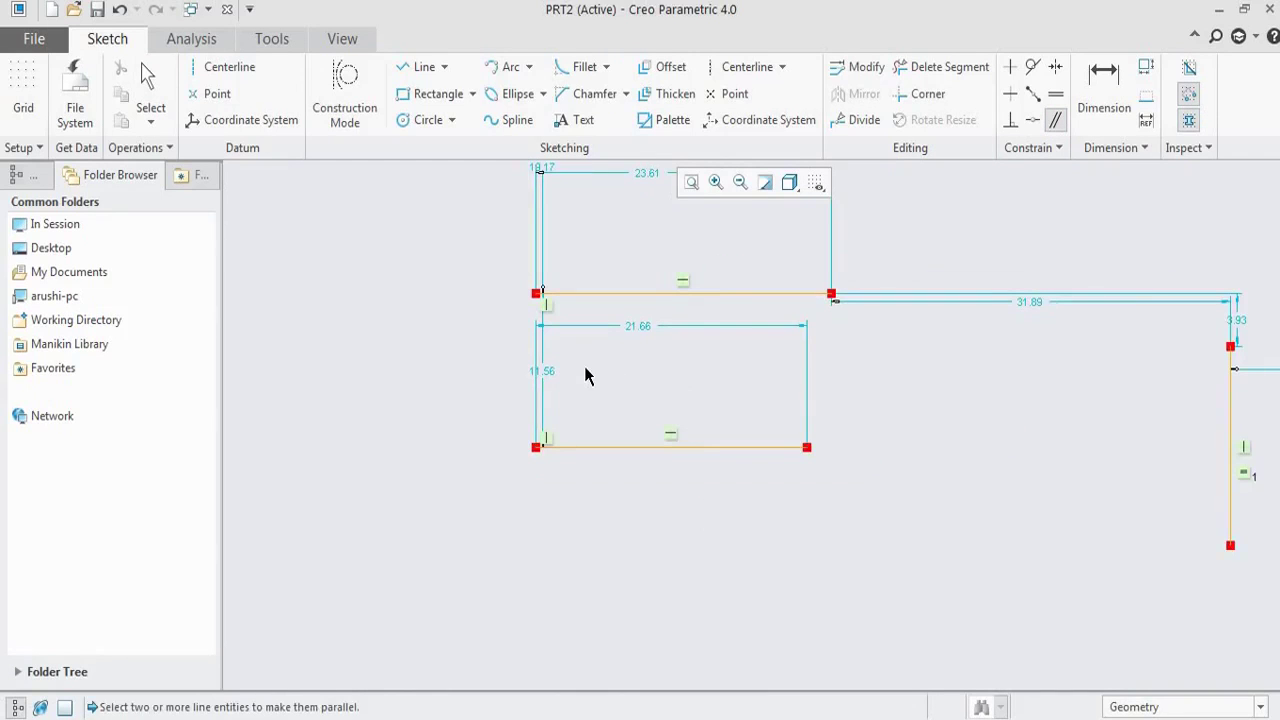
scroll(686, 330, up, 2)
middle_click(686, 330)
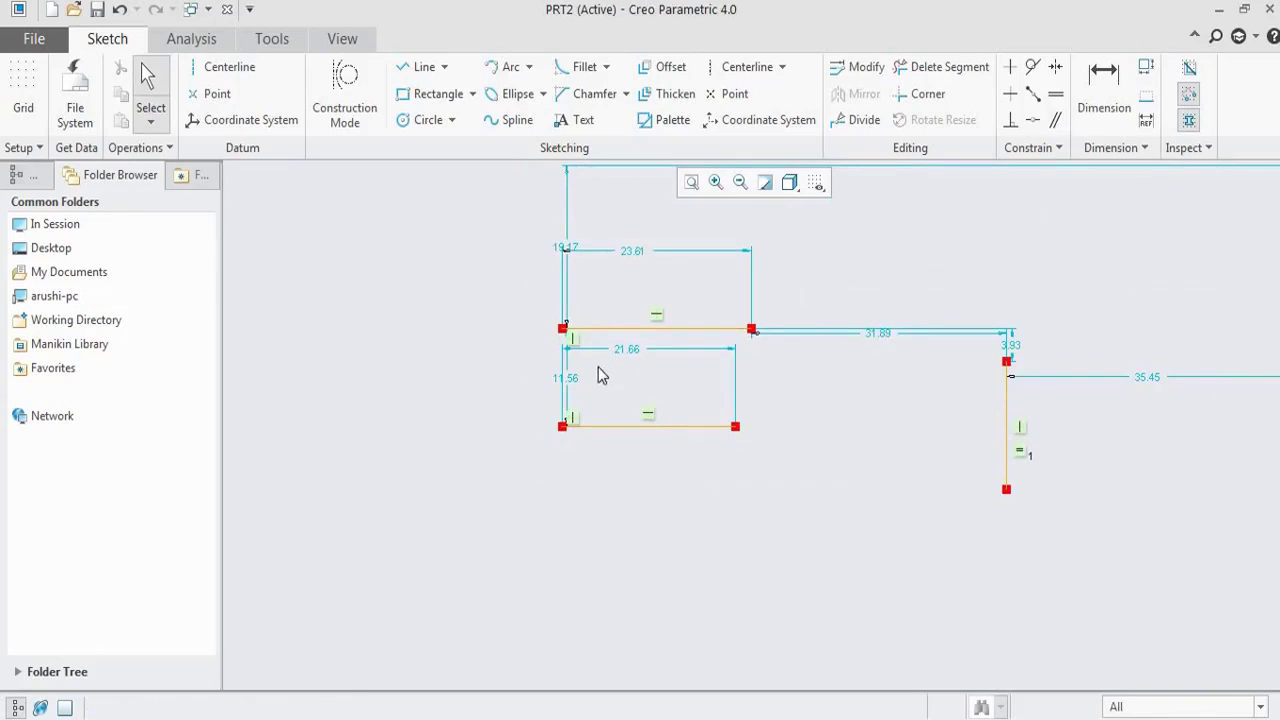
scroll(551, 370, down, 1)
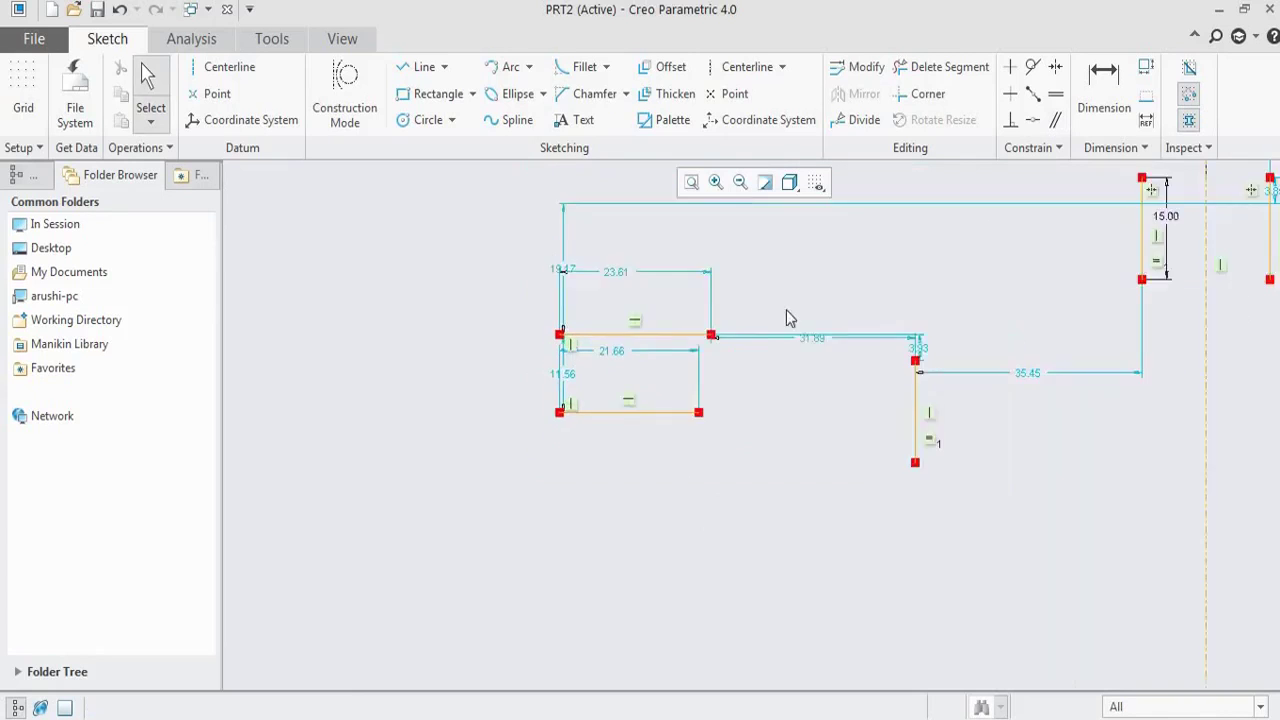
scroll(540, 343, down, 1)
scroll(535, 410, down, 1)
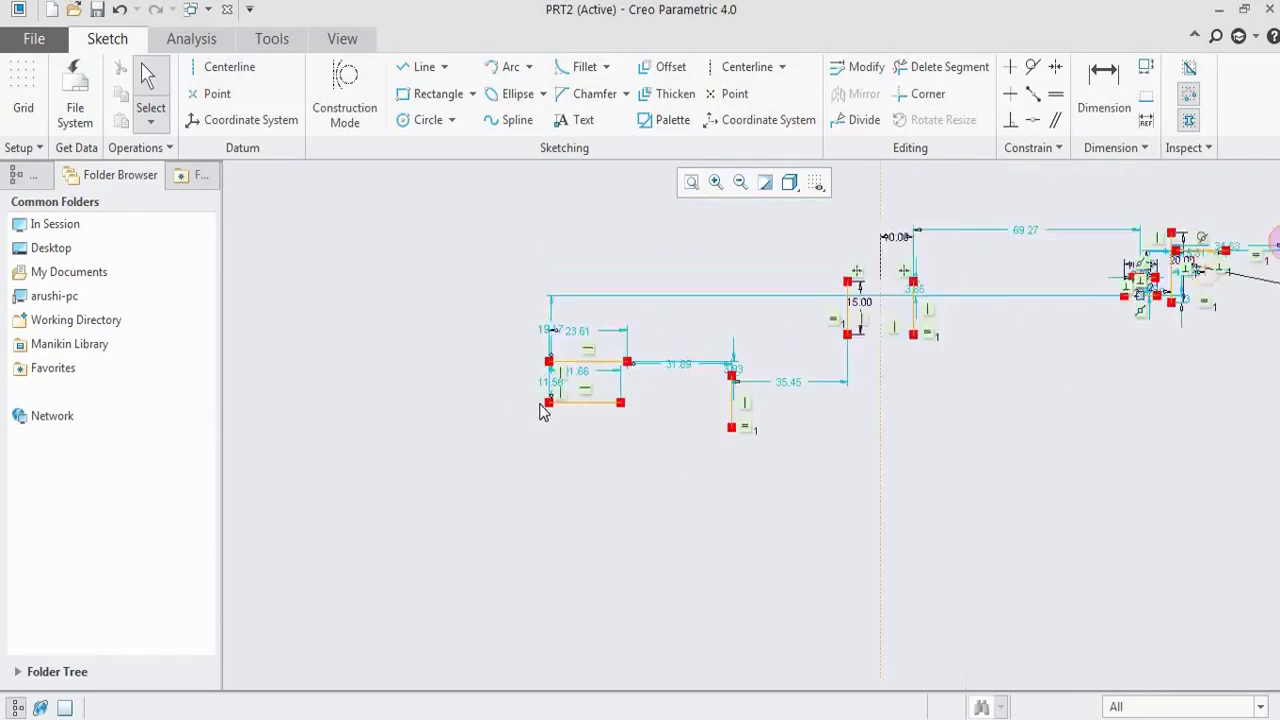
scroll(1180, 259, up, 2)
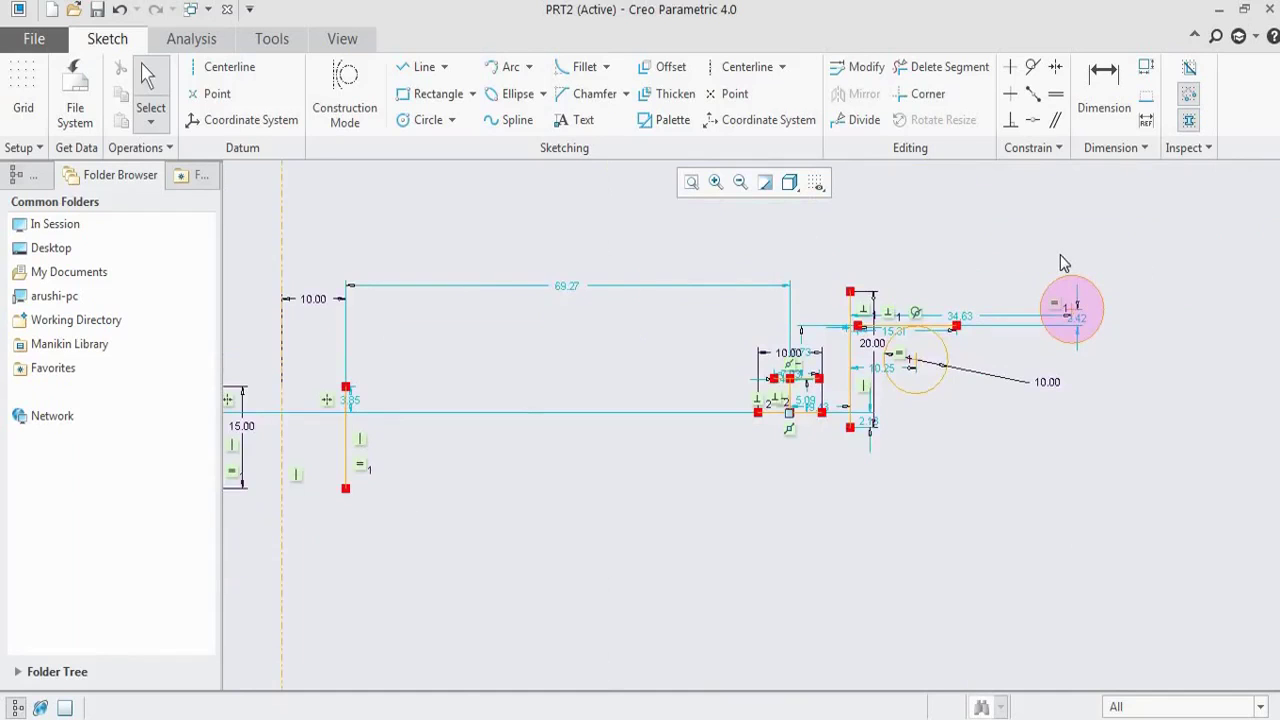
Step: Switch to Windows Photo Viewer to examine the reference plate drawing with two circular holes, and return to Creo Parametric
scroll(1042, 281, up, 3)
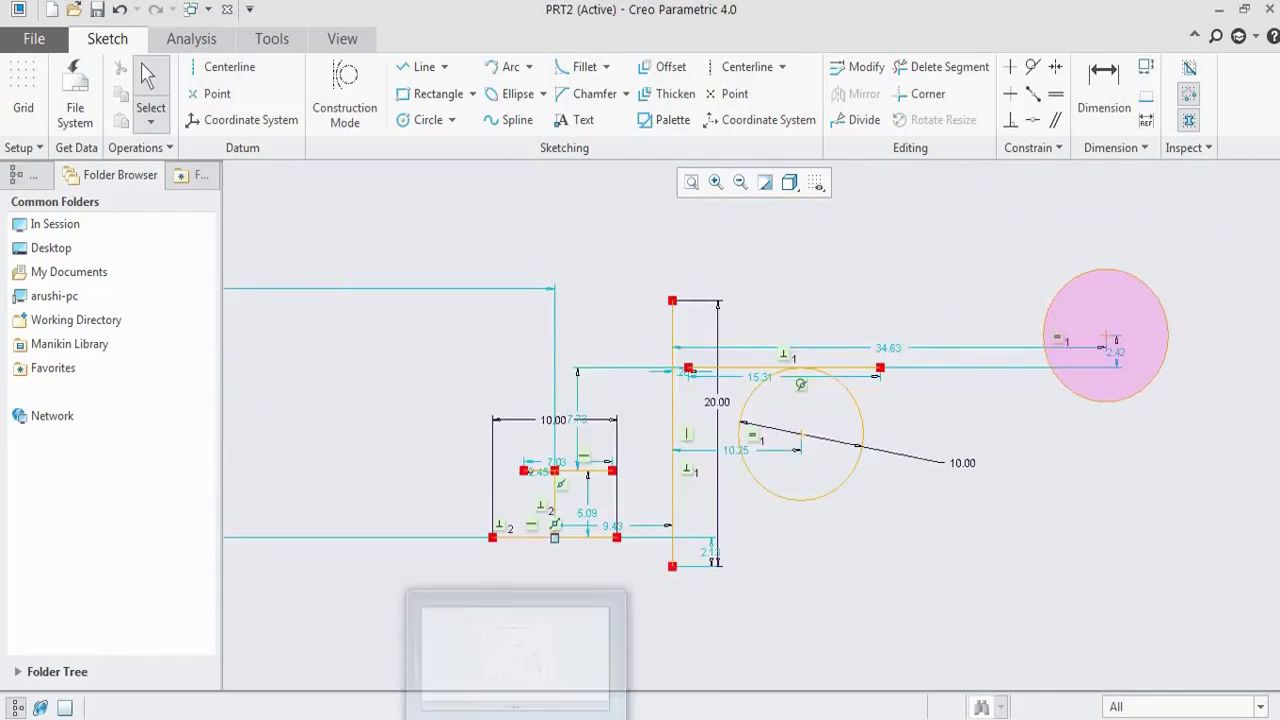
click(518, 640)
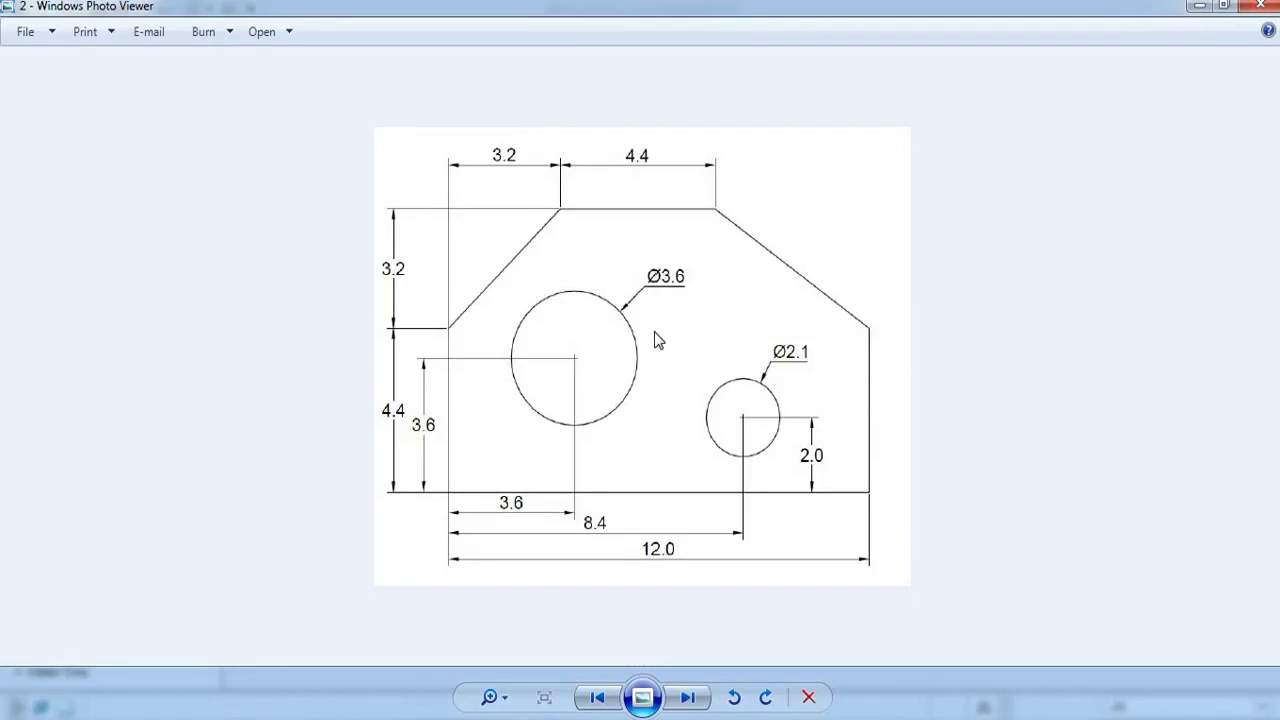
click(429, 682)
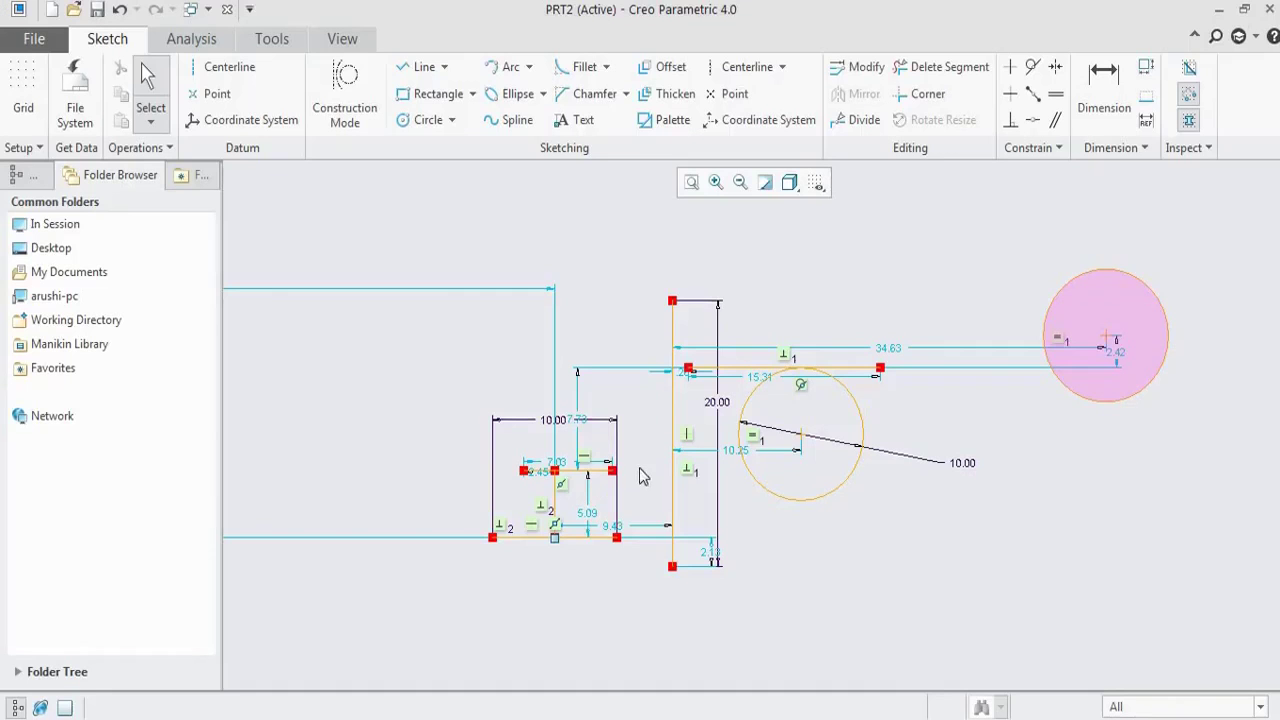
Step: Create a new file of type Sketch, keeping the default name
click(48, 41)
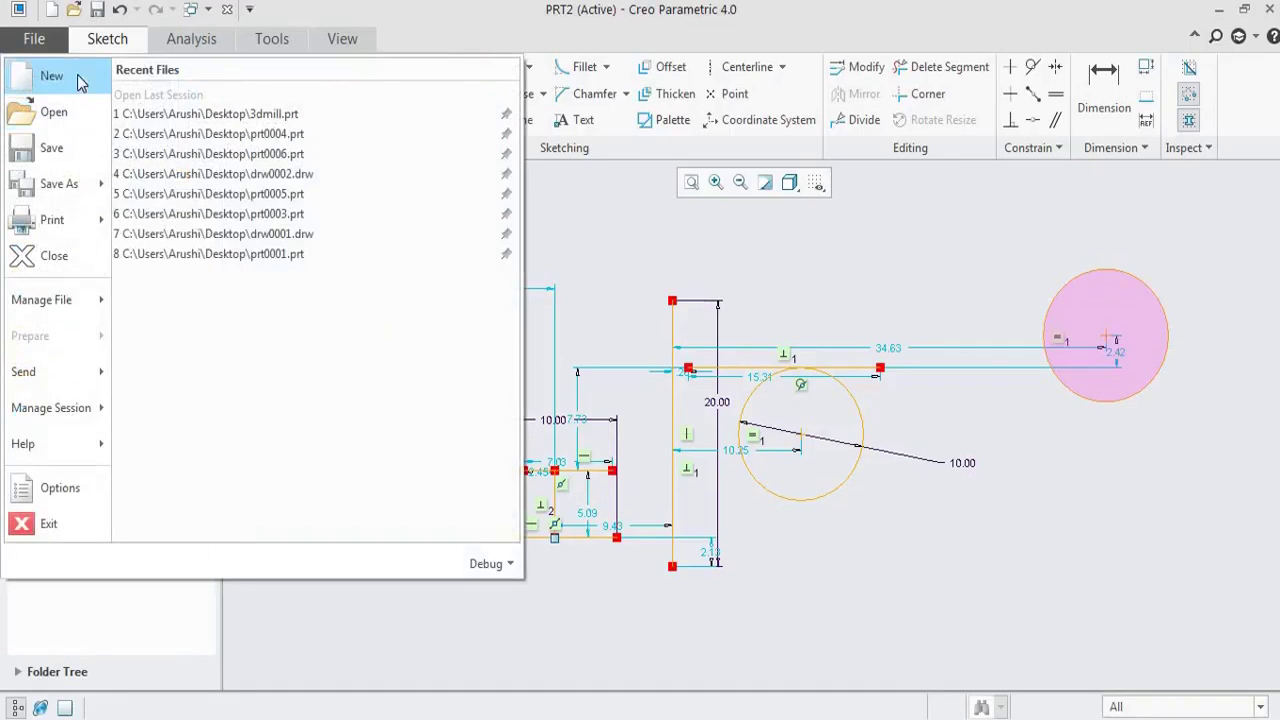
click(52, 76)
click(530, 255)
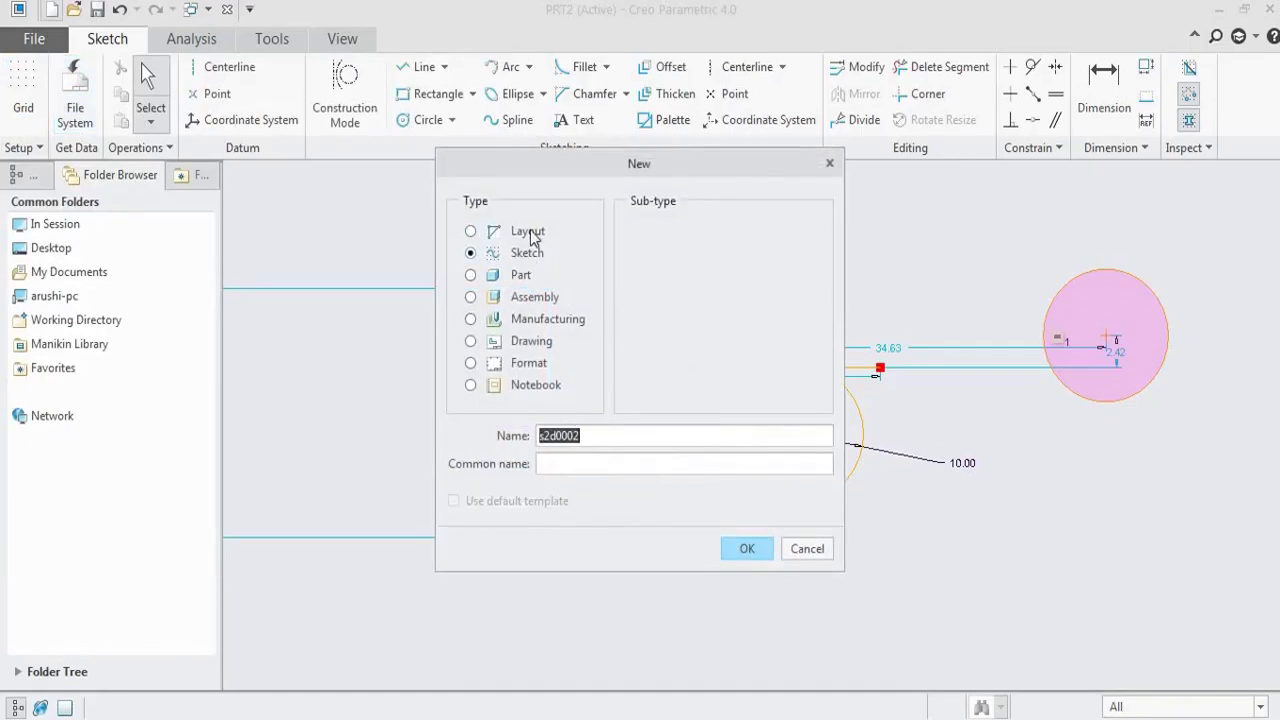
click(745, 549)
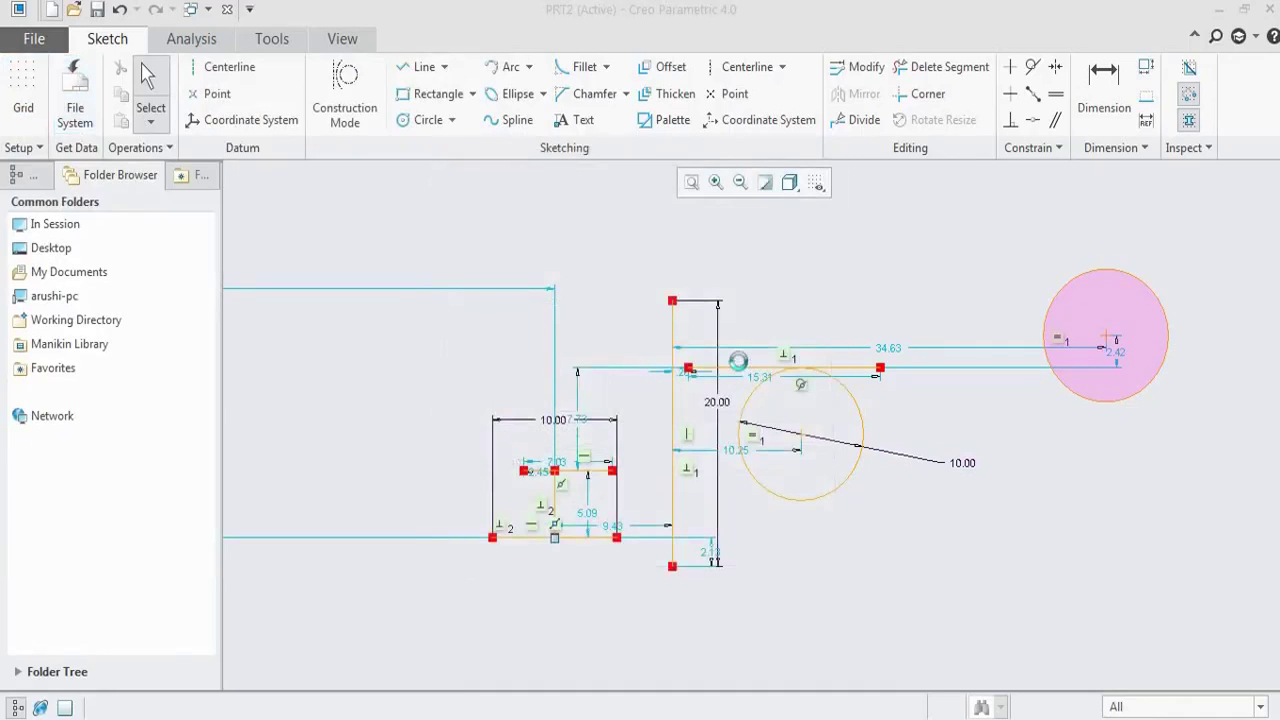